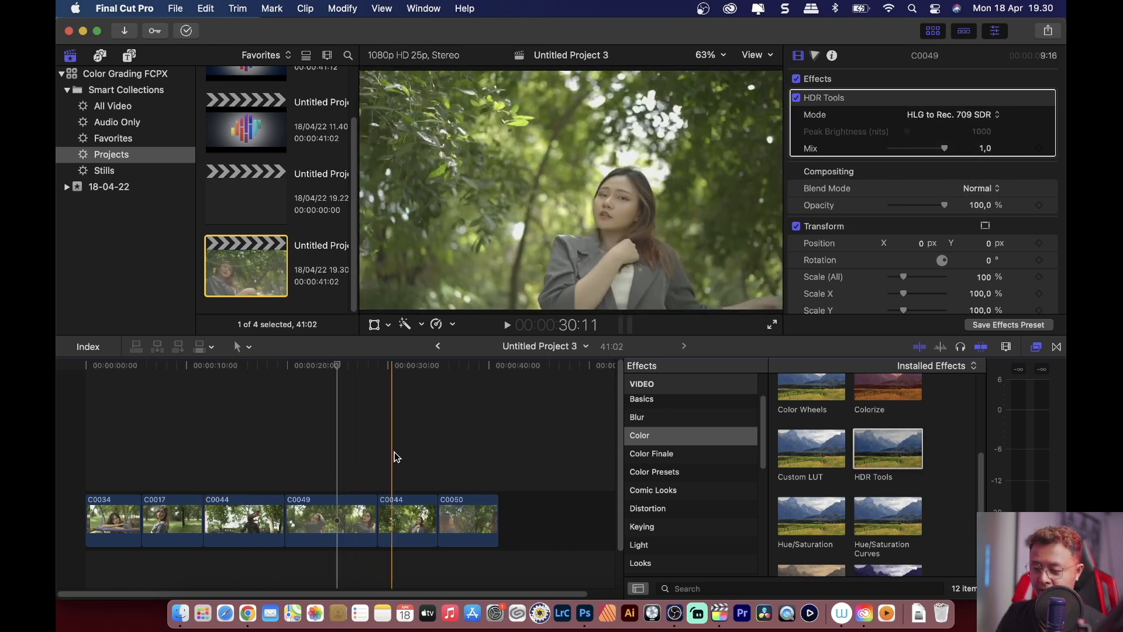
Select the second C0044 clip in the timeline and display the video scopes, with the playhead on that clip
{"action": "left_click", "coordinate": [412, 457]}
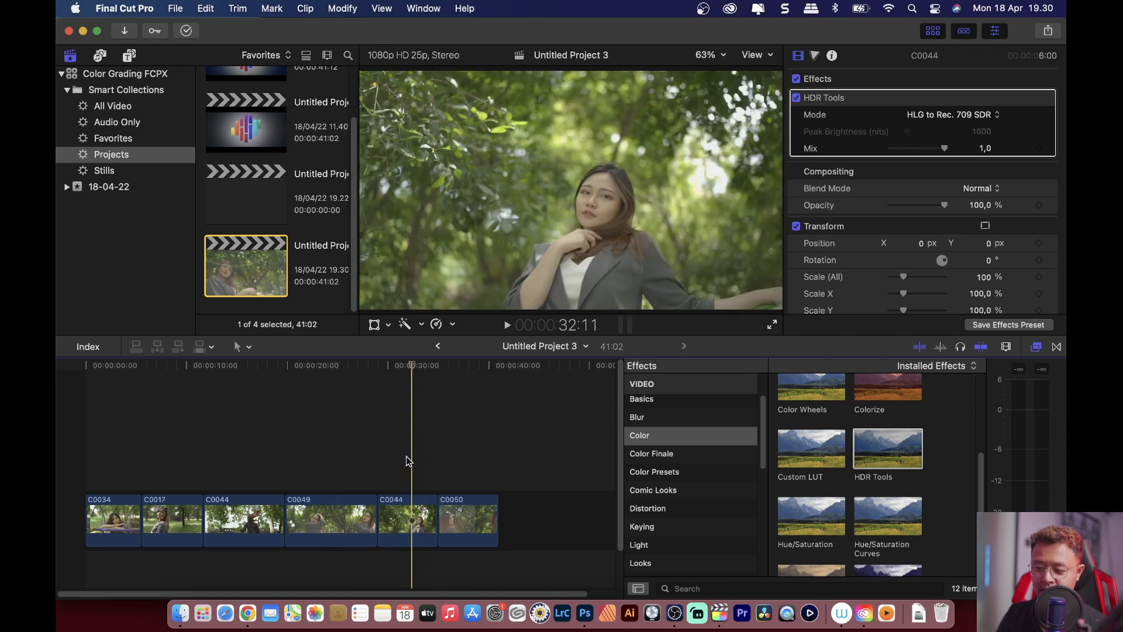
{"action": "left_click", "coordinate": [262, 462]}
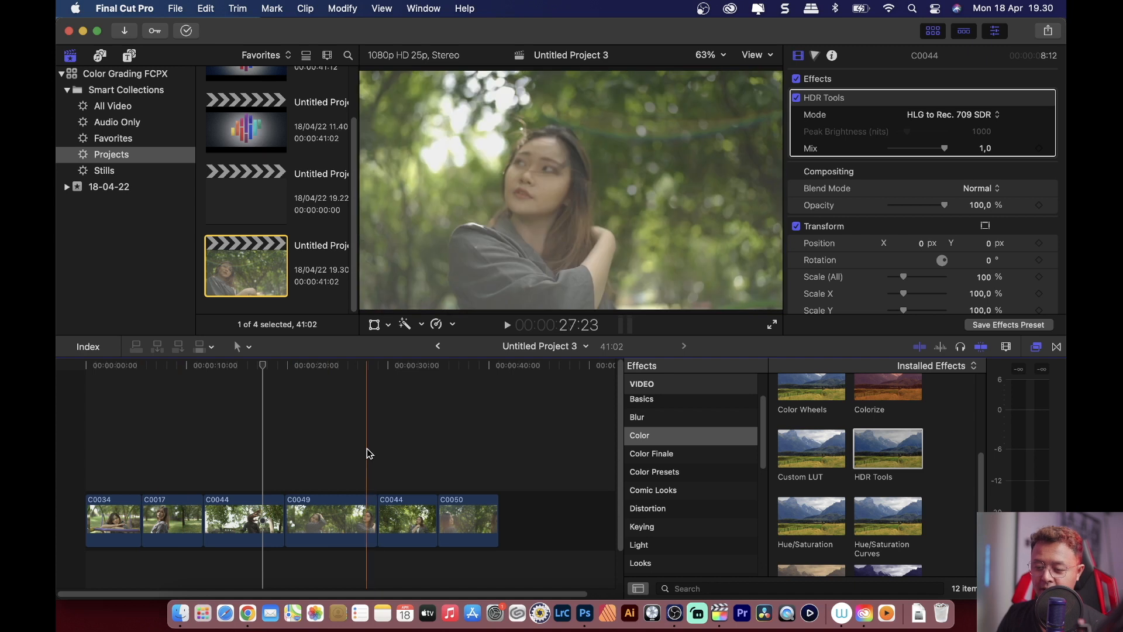
{"action": "left_click", "coordinate": [390, 452]}
{"action": "left_click", "coordinate": [404, 447]}
{"action": "left_click", "coordinate": [396, 514]}
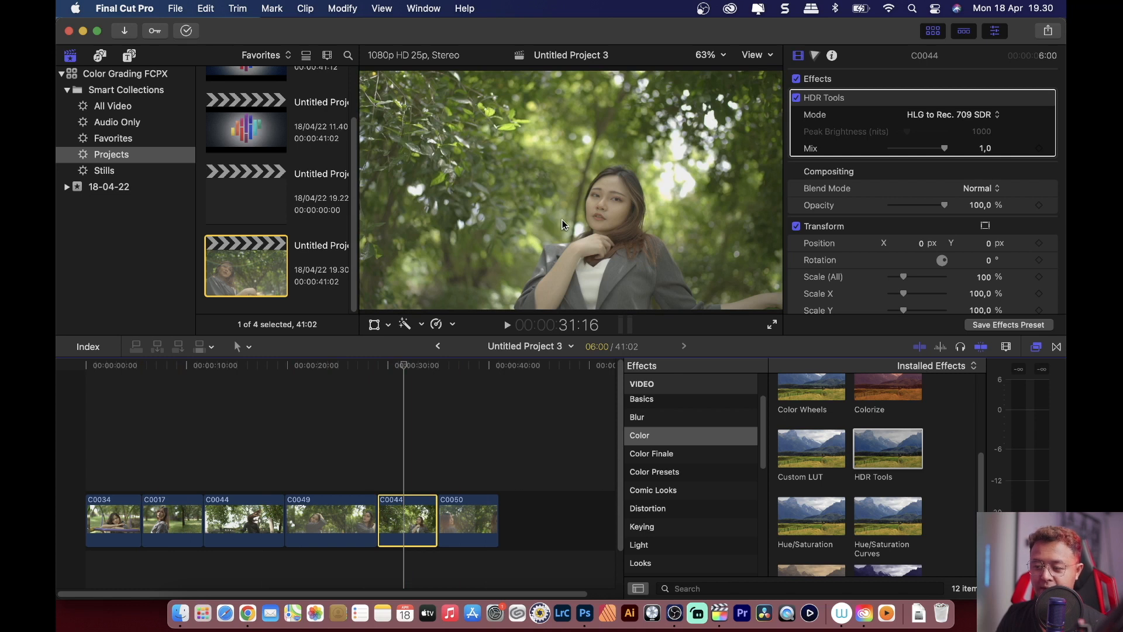
{"action": "key", "text": "ctrl+shift+2"}
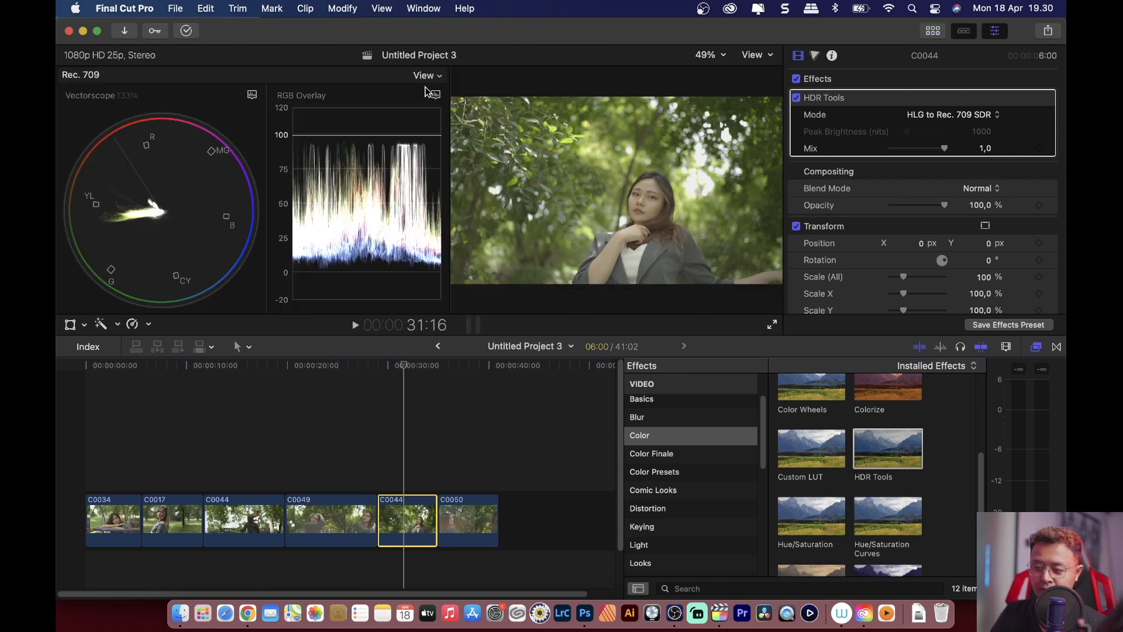
{"action": "left_click", "coordinate": [361, 125]}
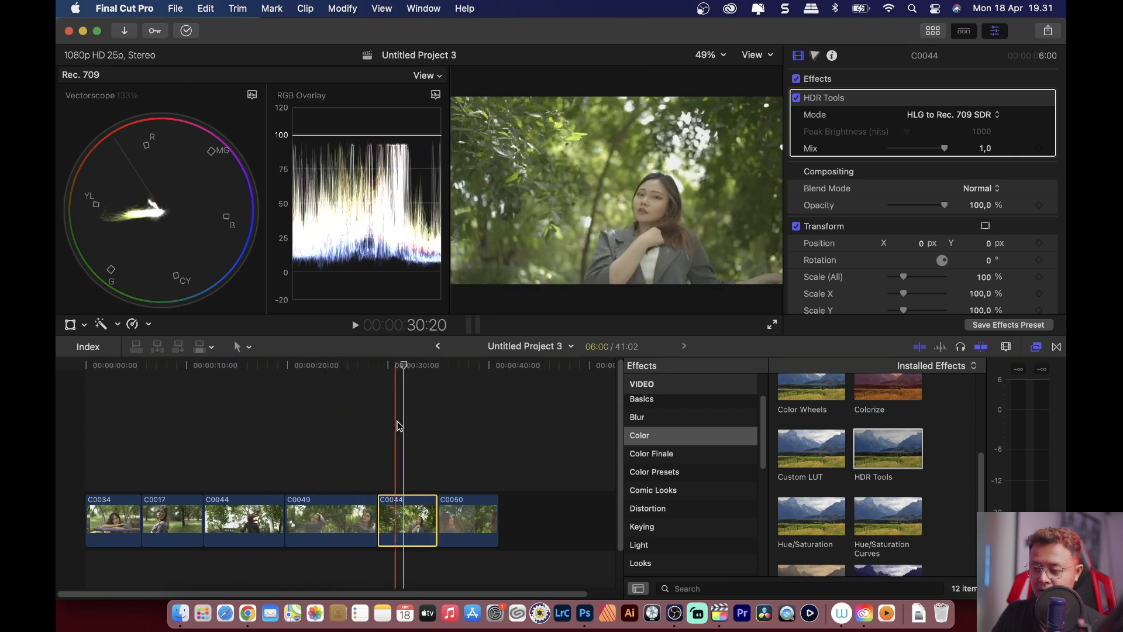
{"action": "left_click", "coordinate": [409, 437]}
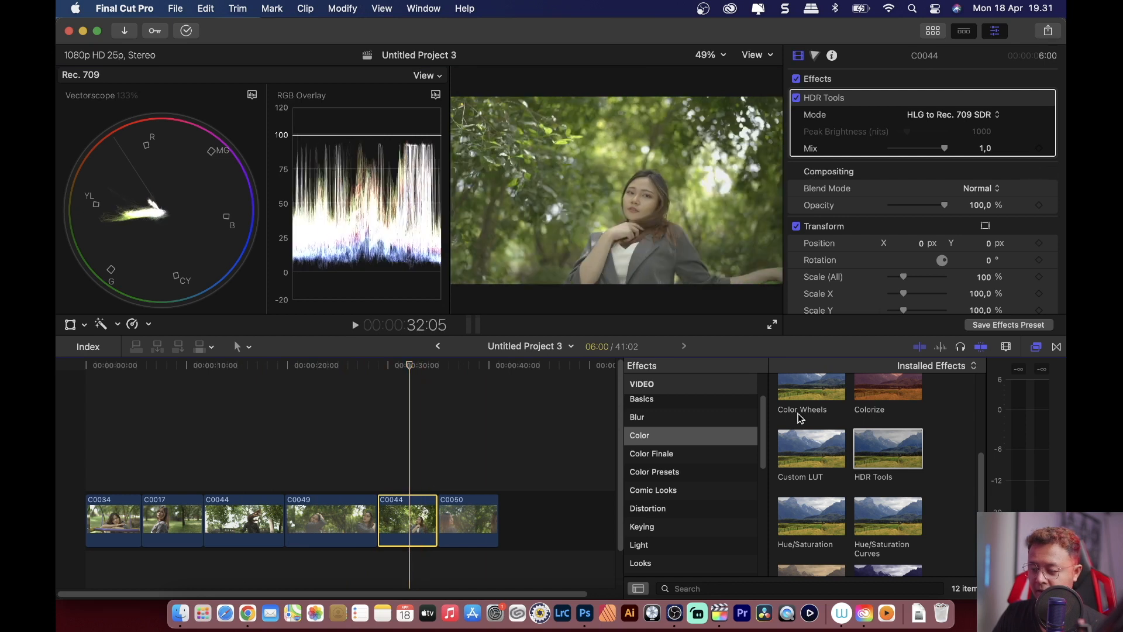
Add the Base Grade title from Color Finale Grades above the clips so that it spans the whole timeline
{"action": "scroll", "coordinate": [768, 399], "scroll_direction": "up", "scroll_amount": 3}
{"action": "left_click", "coordinate": [933, 30]}
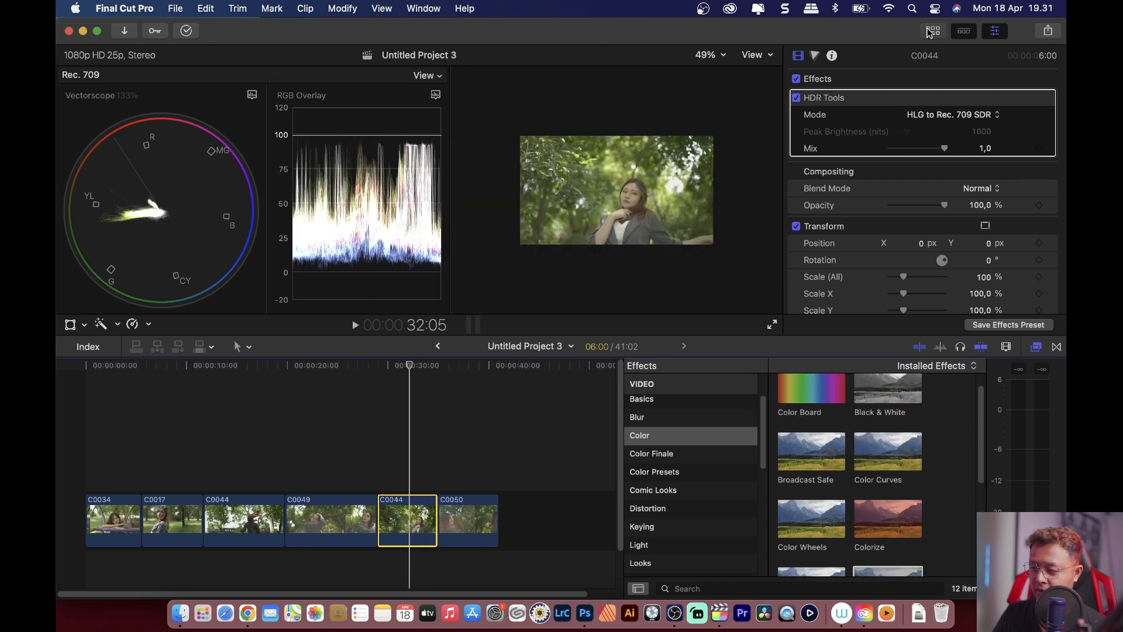
{"action": "left_click", "coordinate": [129, 55]}
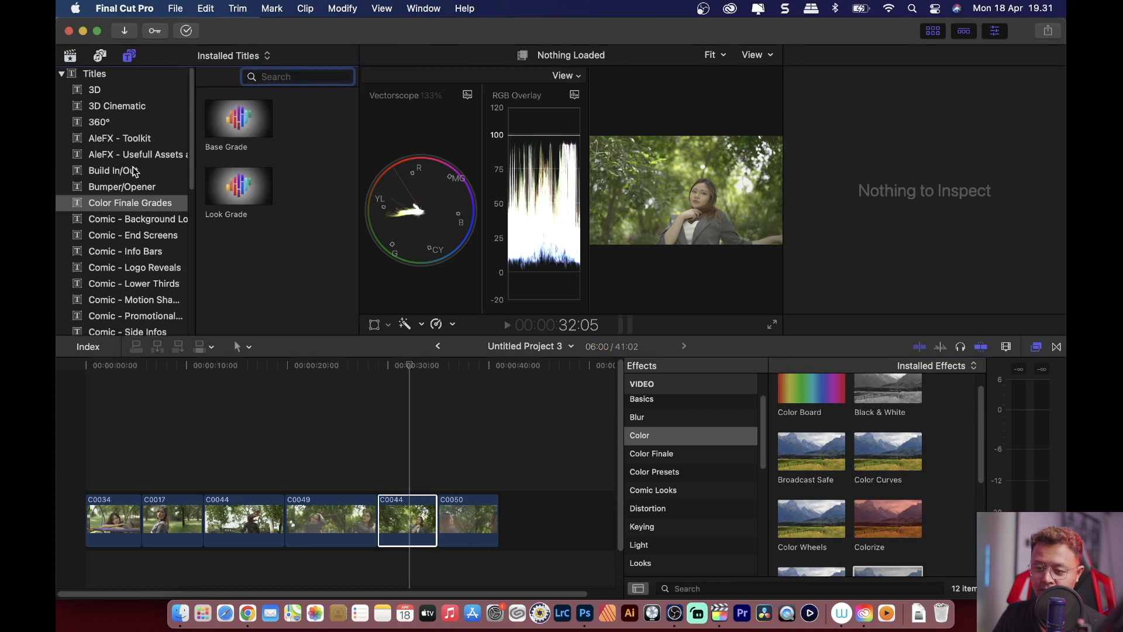
{"action": "left_click_drag", "start_coordinate": [252, 140], "coordinate": [491, 474]}
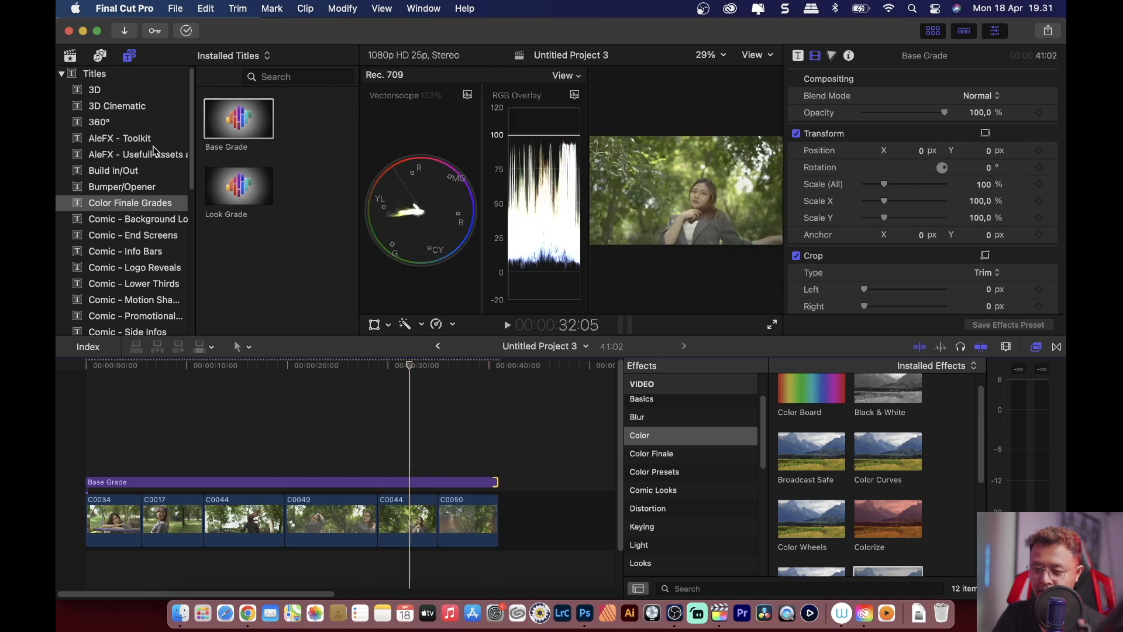
{"action": "left_click", "coordinate": [213, 433]}
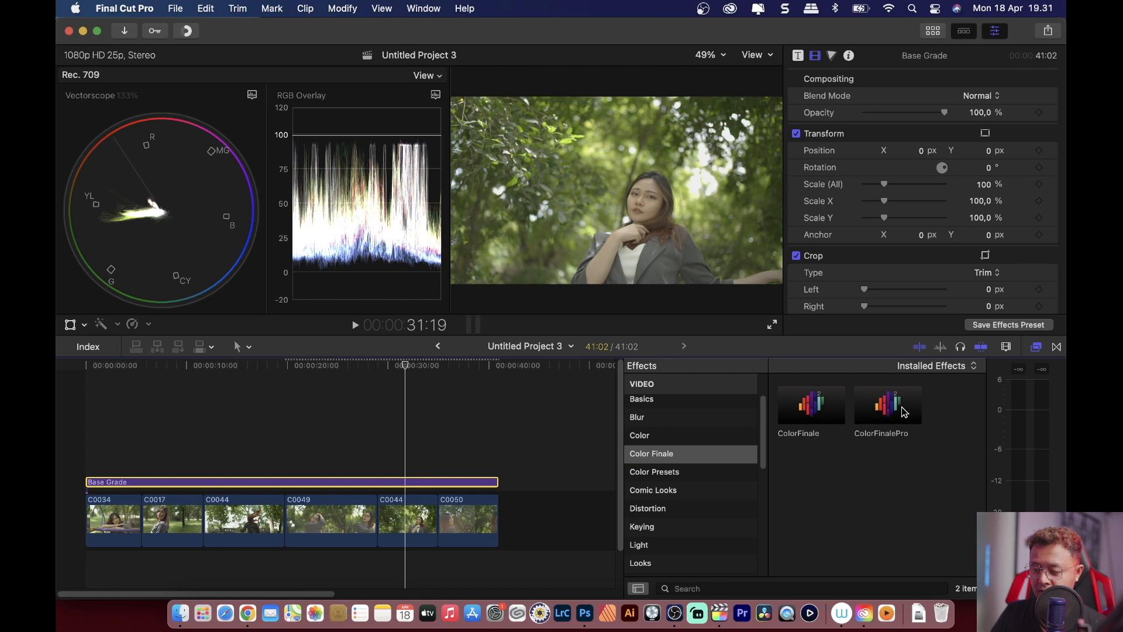
Apply the ColorFinalePro effect to the Base Grade title and open its layer editor
{"action": "double_click", "coordinate": [904, 412]}
{"action": "scroll", "coordinate": [975, 183], "scroll_direction": "down", "scroll_amount": 5}
{"action": "left_click", "coordinate": [968, 237]}
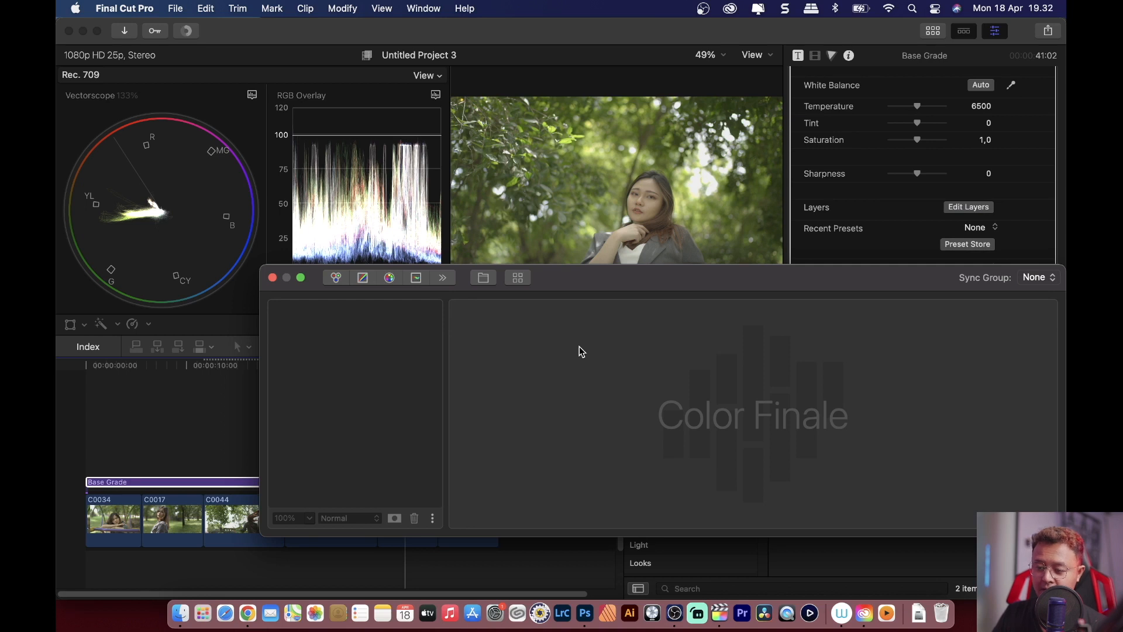
Undo the mistaken Curves layer, add a Color Wheels layer instead, and uncover the viewer by repositioning the layer editor
{"action": "left_click", "coordinate": [355, 283]}
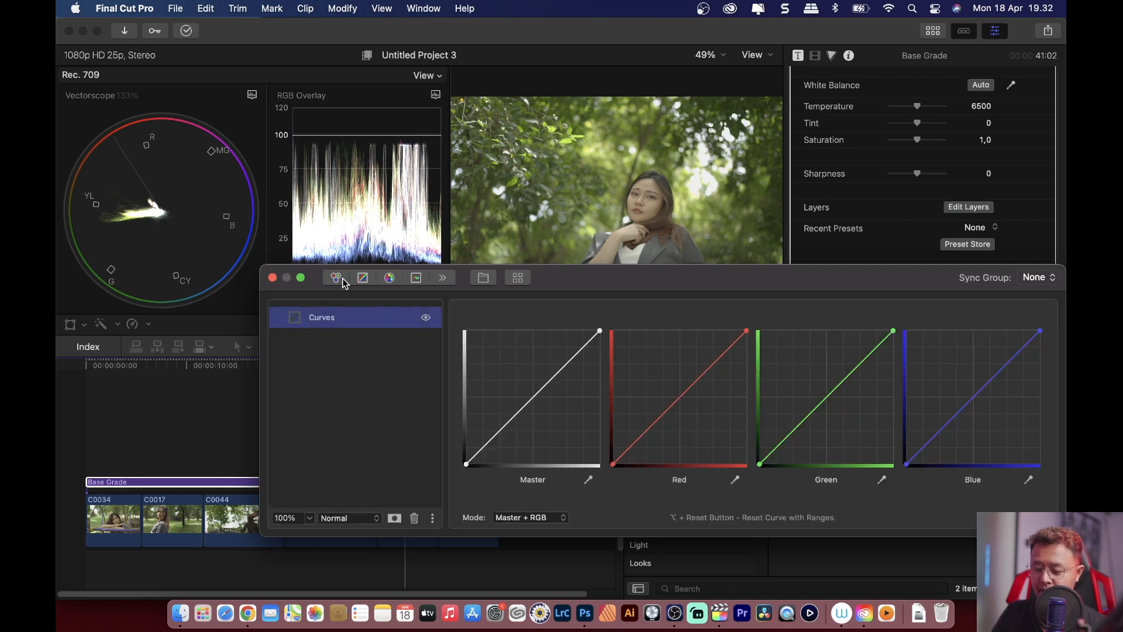
{"action": "key", "text": "super+z"}
{"action": "left_click", "coordinate": [327, 280]}
{"action": "left_click_drag", "start_coordinate": [560, 281], "coordinate": [547, 321]}
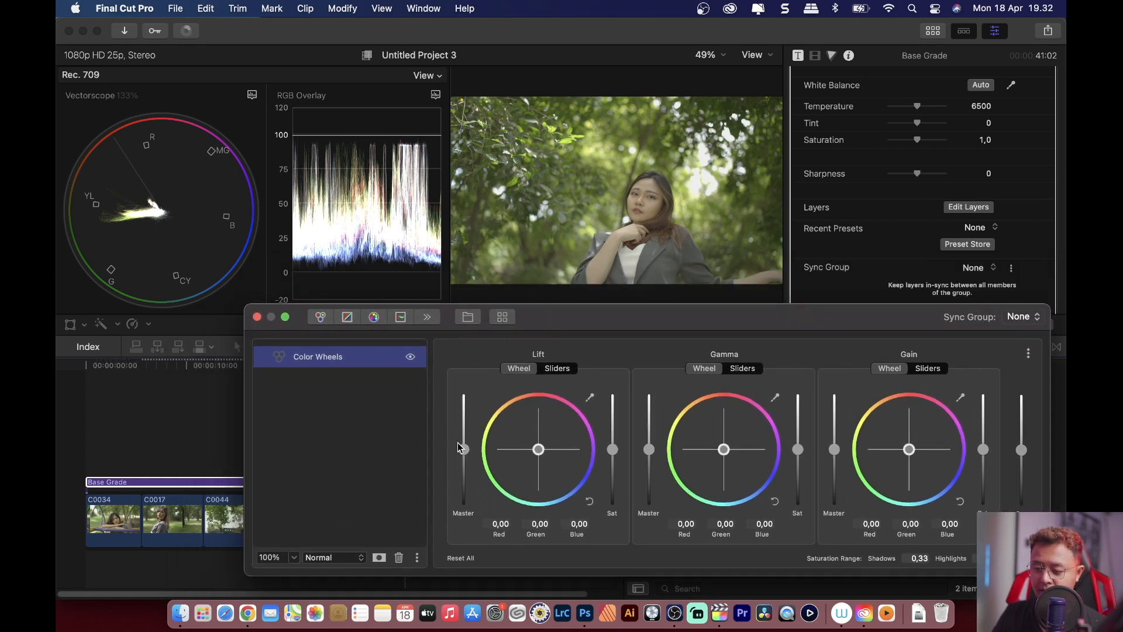
Adjust the Color Wheels master levels to about 0,01 for Lift, 0,17 for Gamma and -0,03 for Gain
{"action": "left_click_drag", "start_coordinate": [463, 449], "coordinate": [463, 449]}
{"action": "left_click_drag", "start_coordinate": [834, 449], "coordinate": [834, 450]}
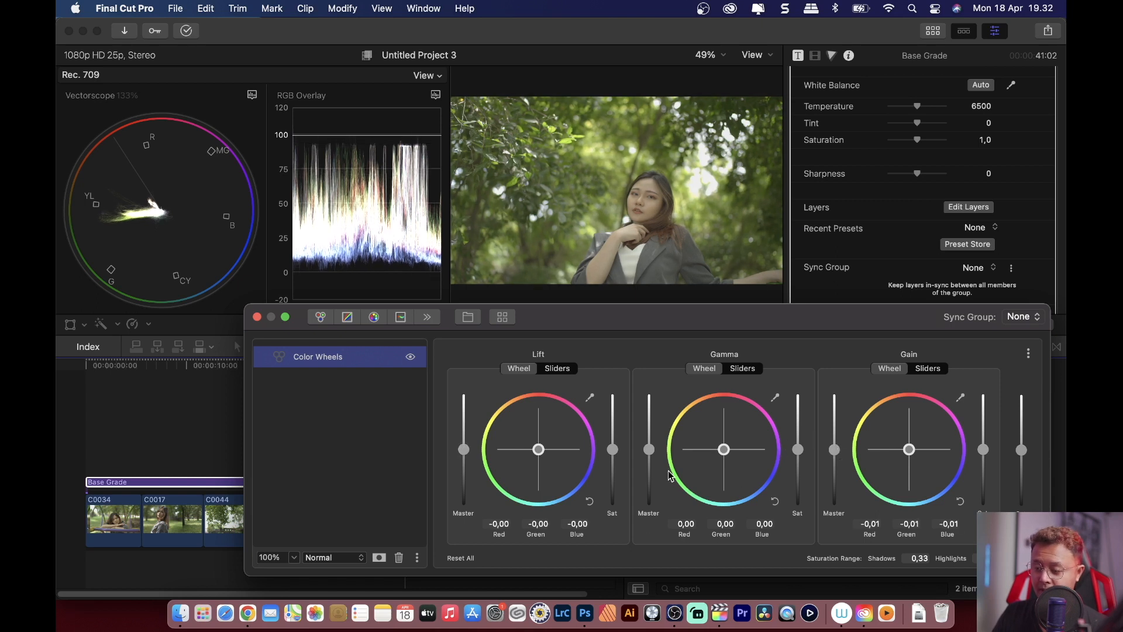
{"action": "left_click_drag", "start_coordinate": [654, 449], "coordinate": [658, 440]}
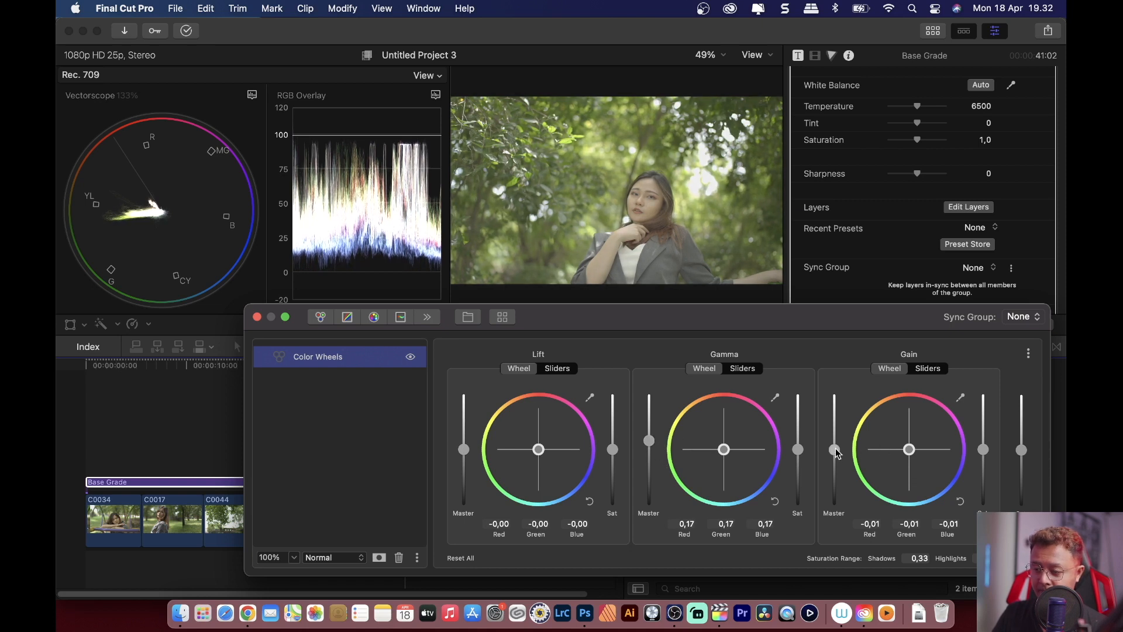
{"action": "left_click_drag", "start_coordinate": [836, 453], "coordinate": [836, 454]}
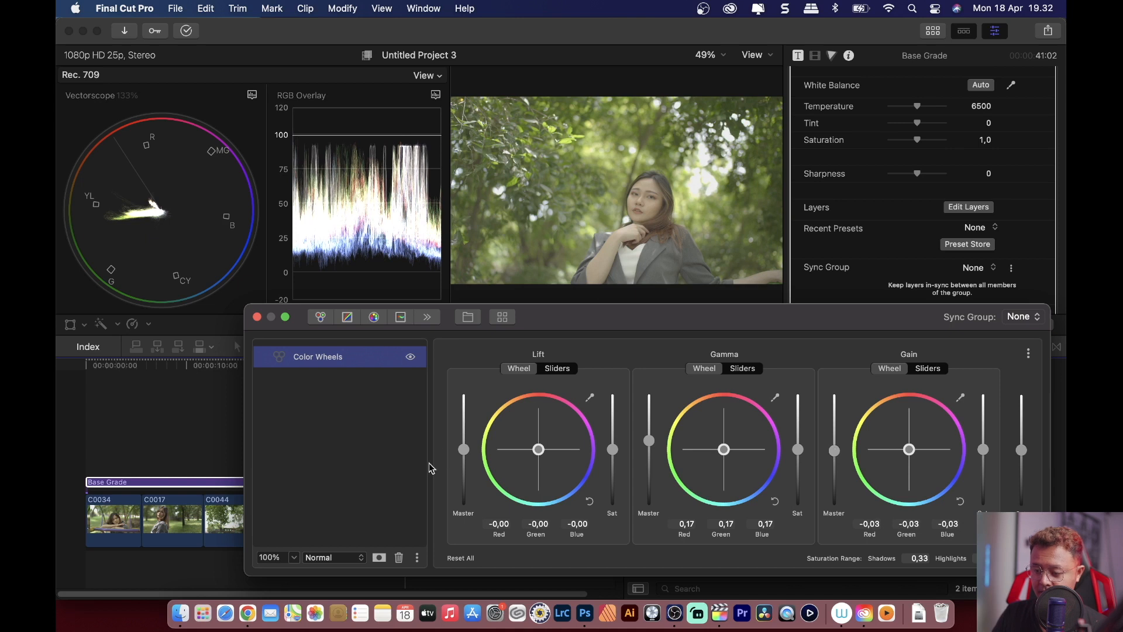
{"action": "left_click_drag", "start_coordinate": [466, 452], "coordinate": [466, 449]}
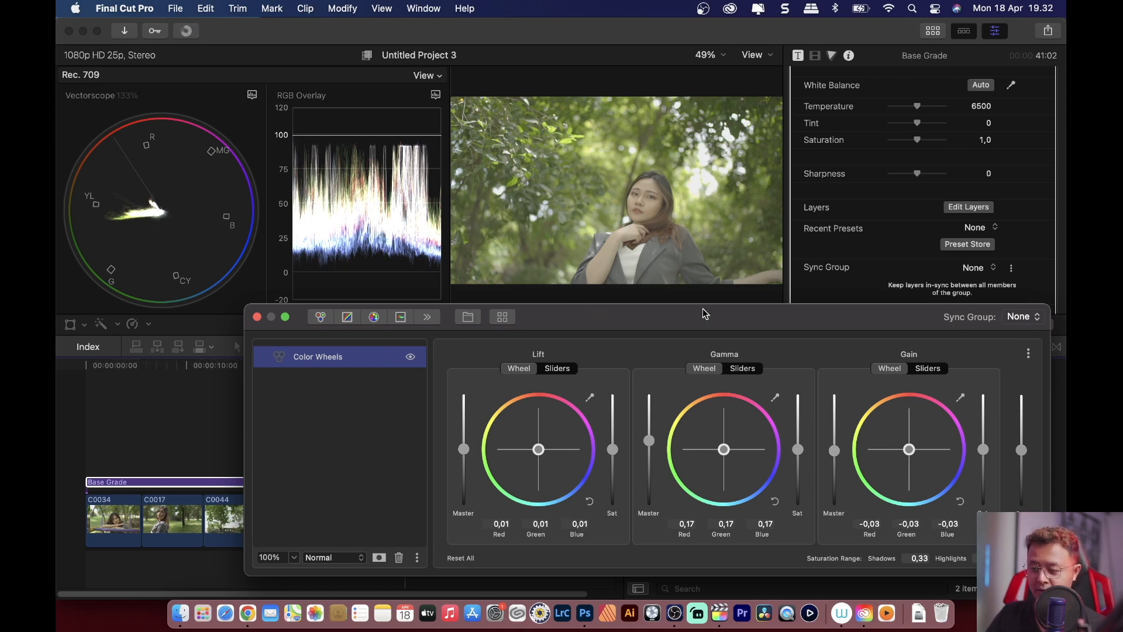
Set Isolate in the effect's Image Analysis settings to Rectangle and fit the rectangle over the woman's white shirt
{"action": "mouse_move", "coordinate": [675, 305]}
{"action": "left_mouse_down"}
{"action": "mouse_move", "coordinate": [526, 310]}
{"action": "mouse_move", "coordinate": [669, 317]}
{"action": "left_mouse_up"}
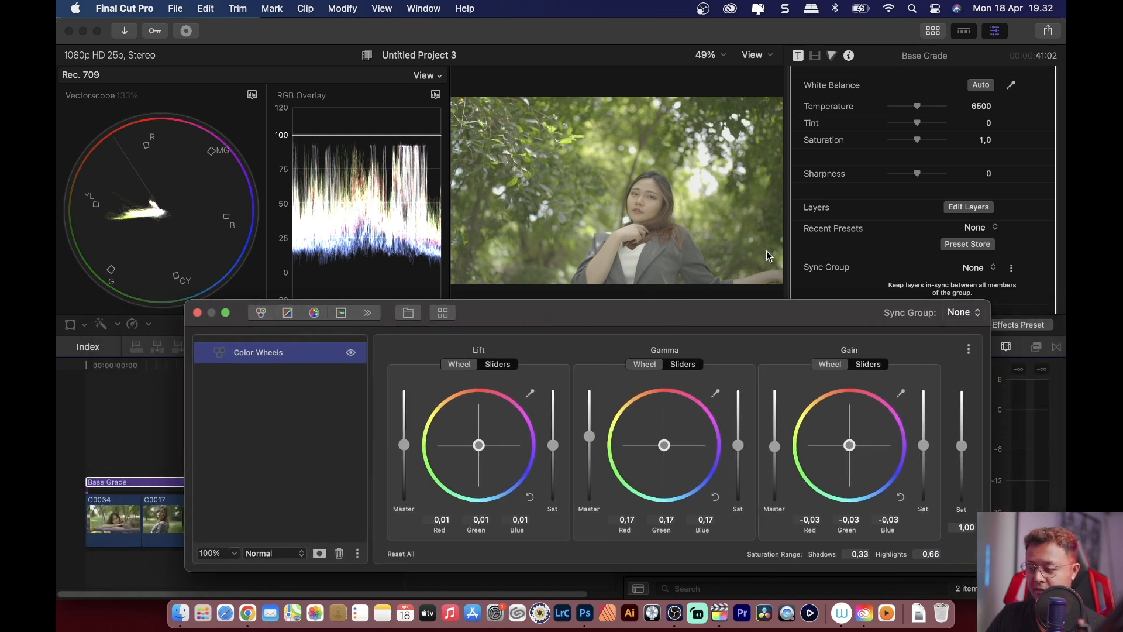
{"action": "scroll", "coordinate": [883, 256], "scroll_direction": "up", "scroll_amount": 5}
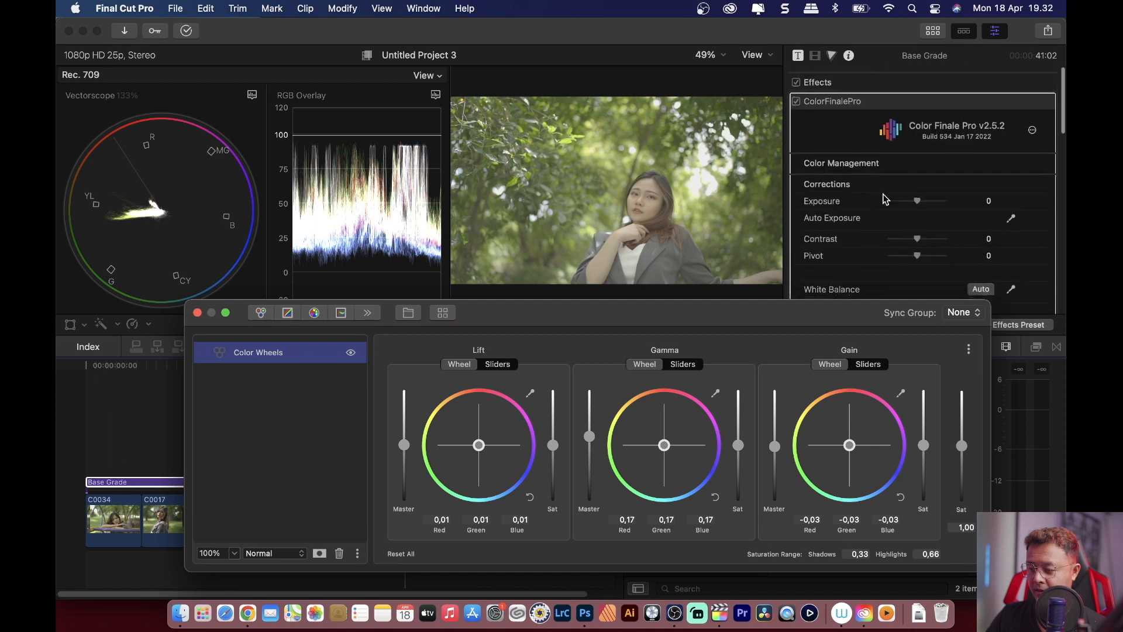
{"action": "scroll", "coordinate": [885, 199], "scroll_direction": "down", "scroll_amount": 5}
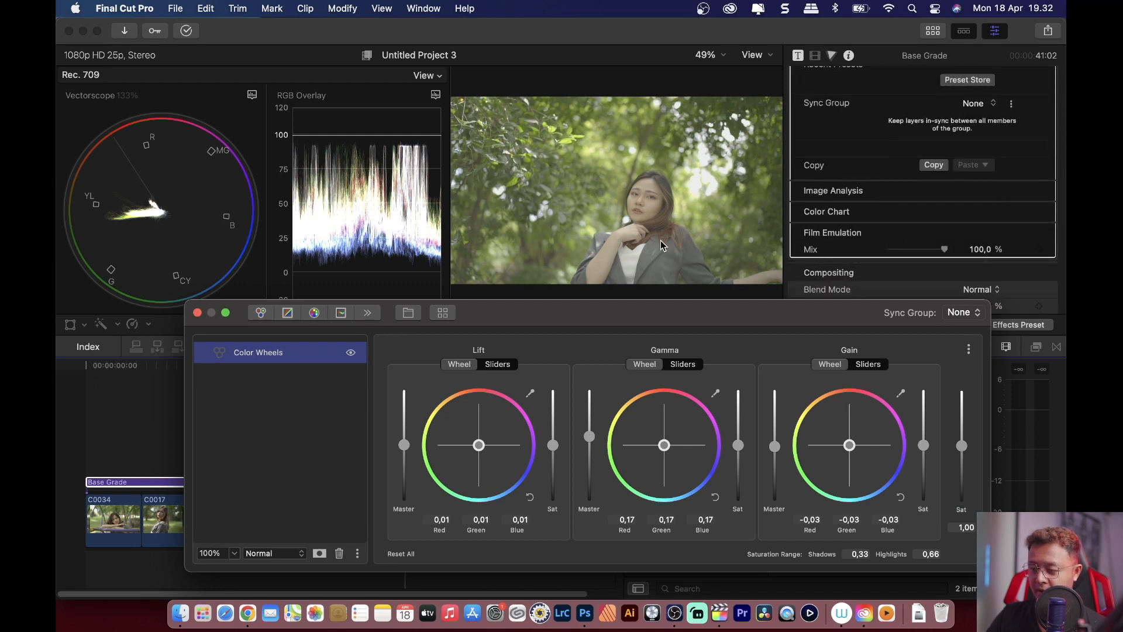
{"action": "scroll", "coordinate": [922, 80], "scroll_direction": "up", "scroll_amount": 5}
{"action": "scroll", "coordinate": [918, 117], "scroll_direction": "down", "scroll_amount": 5}
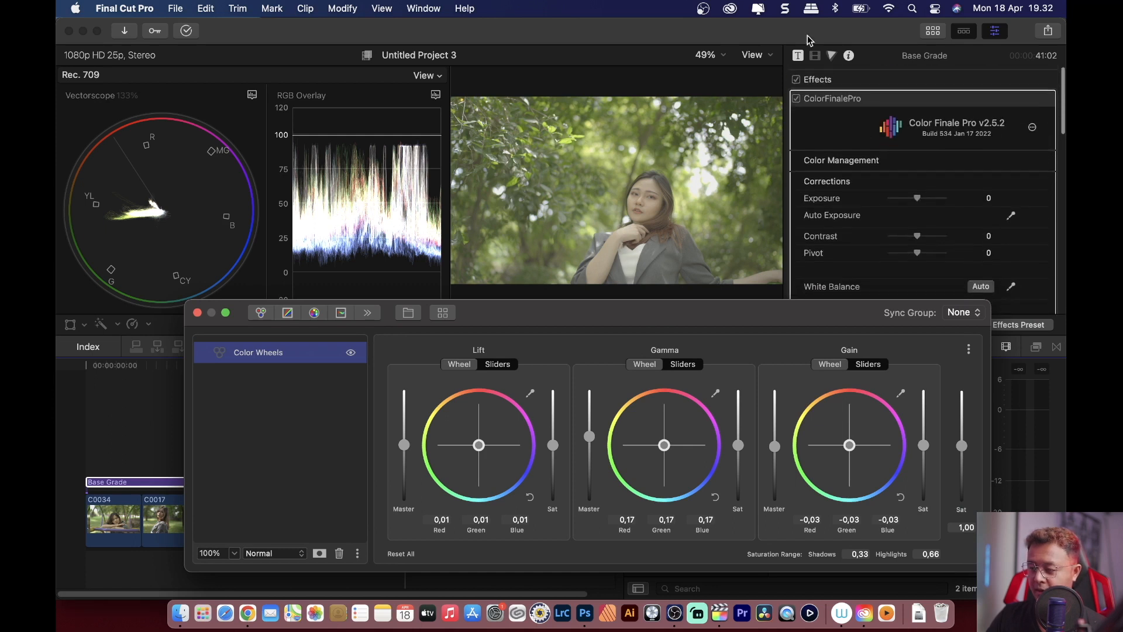
{"action": "left_click_drag", "start_coordinate": [800, 303], "coordinate": [855, 326]}
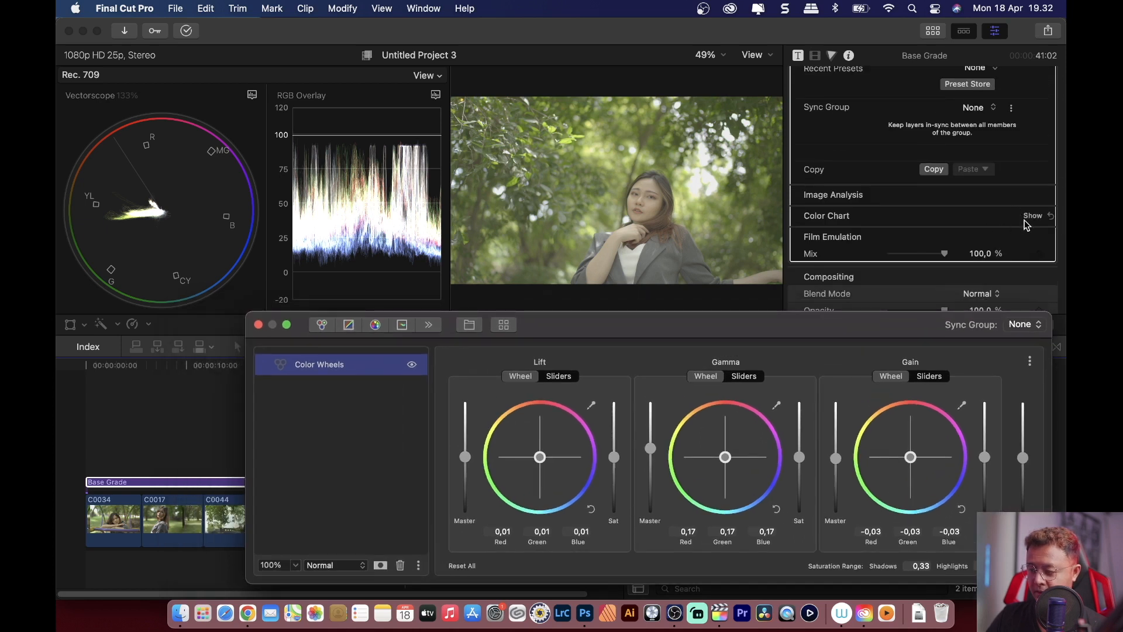
{"action": "left_click", "coordinate": [1030, 194]}
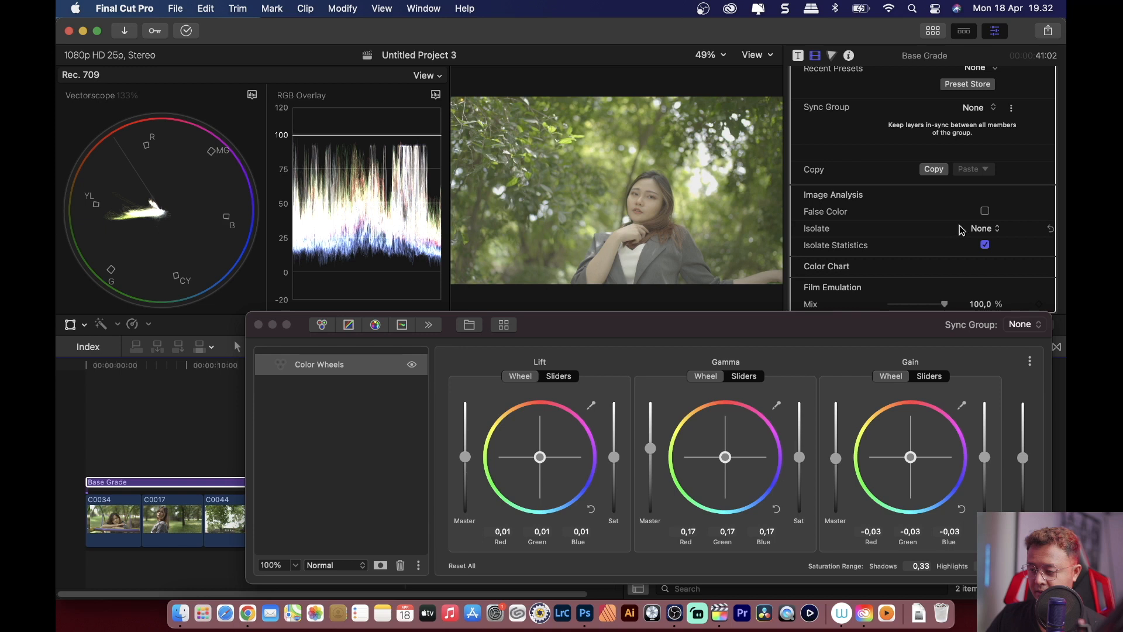
{"action": "left_click", "coordinate": [982, 230]}
{"action": "left_click", "coordinate": [991, 246]}
{"action": "left_click_drag", "start_coordinate": [618, 204], "coordinate": [640, 274]}
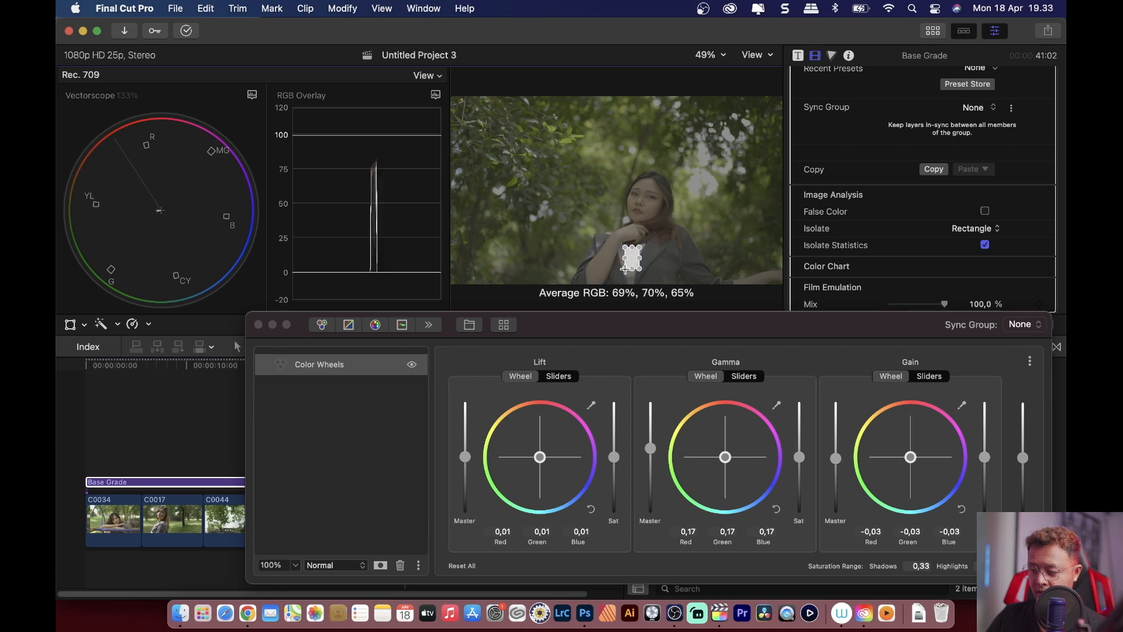
{"action": "left_click_drag", "start_coordinate": [625, 269], "coordinate": [629, 261]}
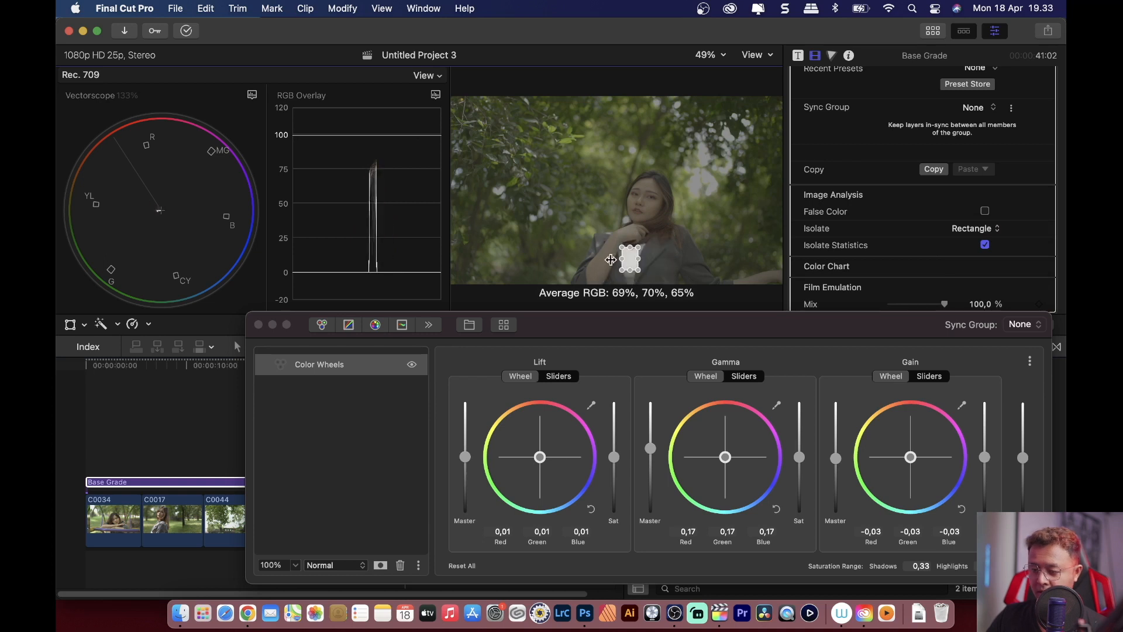
Change the vectorscope to an RGB Parade and reposition the layer editor clear of the scopes
{"action": "left_click", "coordinate": [250, 94]}
{"action": "left_click", "coordinate": [311, 150]}
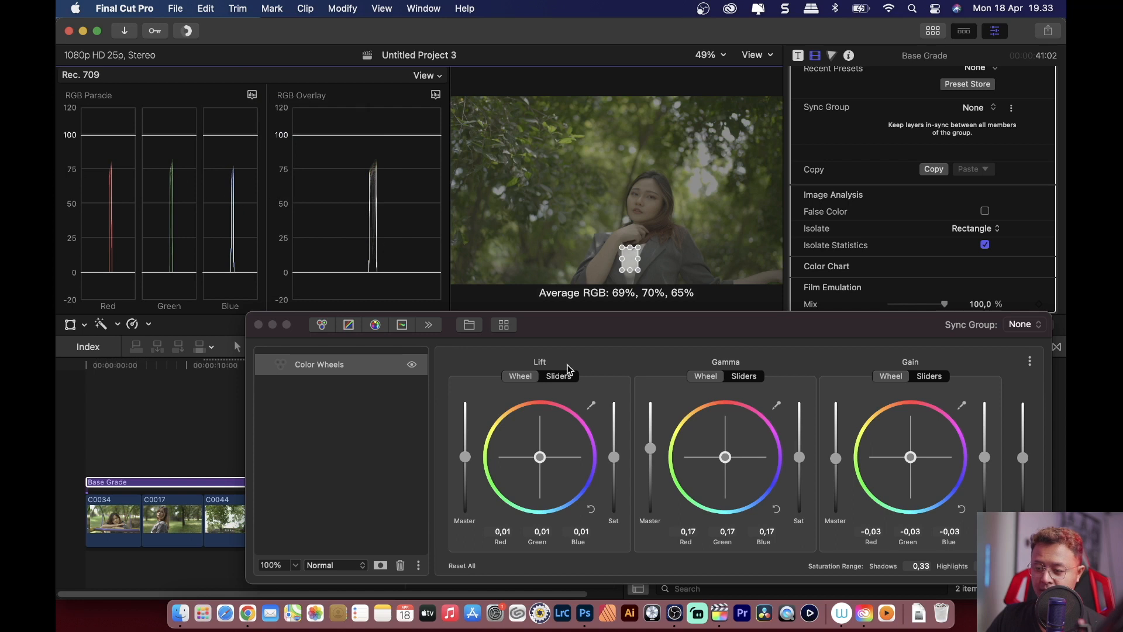
{"action": "left_click_drag", "start_coordinate": [649, 332], "coordinate": [535, 358]}
Balance the white shirt by shifting the Gain wheel to about -0,03 red, -0,06 green and 0,01 blue, using a scope guide line at 80
{"action": "mouse_move", "coordinate": [795, 482]}
{"action": "left_mouse_down"}
{"action": "mouse_move", "coordinate": [777, 480]}
{"action": "mouse_move", "coordinate": [809, 487]}
{"action": "mouse_move", "coordinate": [798, 487]}
{"action": "left_mouse_up"}
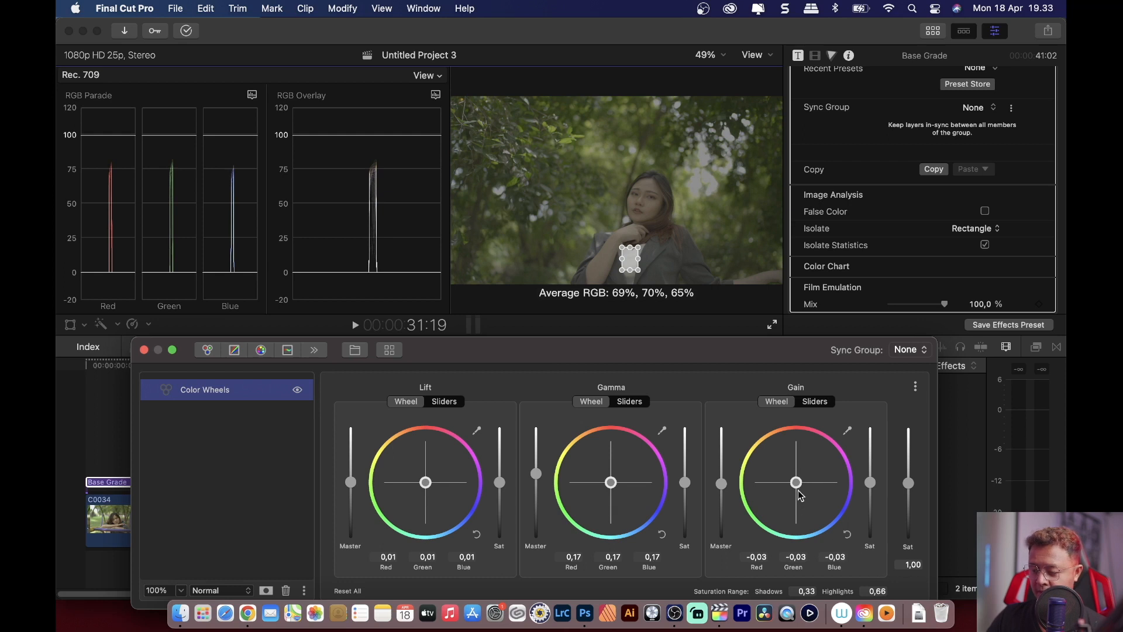
{"action": "left_click_drag", "start_coordinate": [796, 488], "coordinate": [825, 486]}
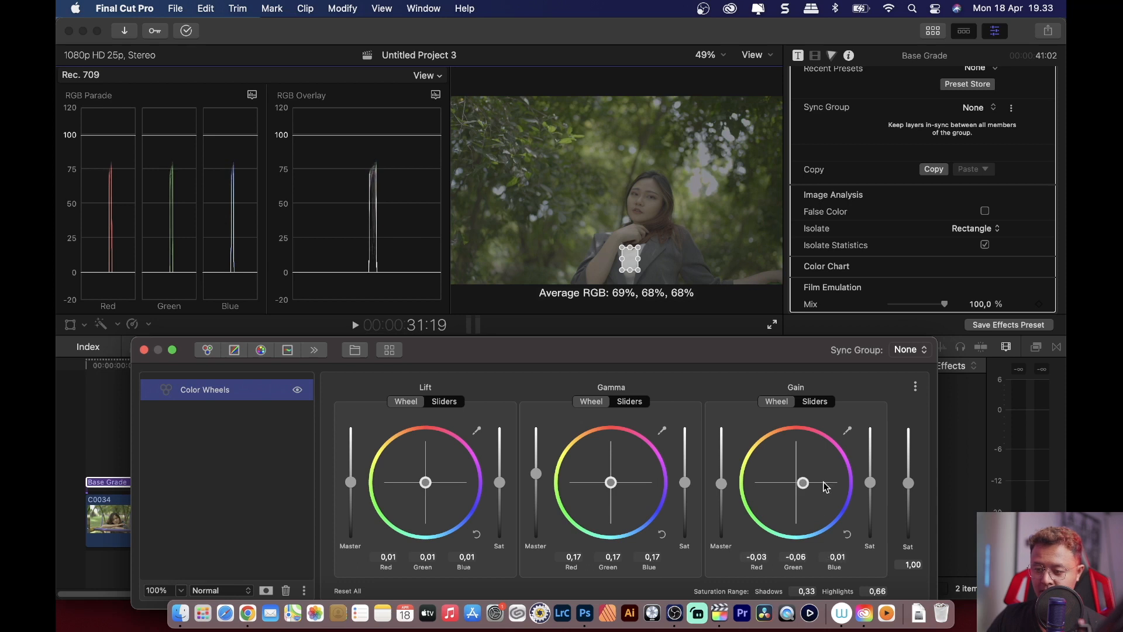
{"action": "left_click", "coordinate": [245, 135]}
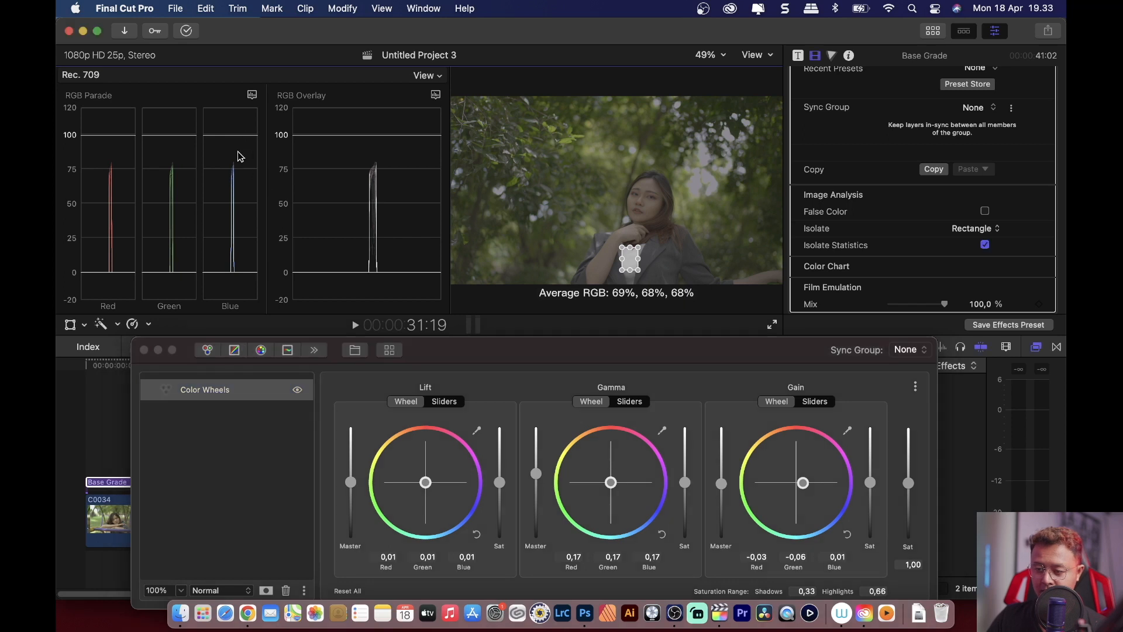
{"action": "left_click_drag", "start_coordinate": [106, 138], "coordinate": [107, 166]}
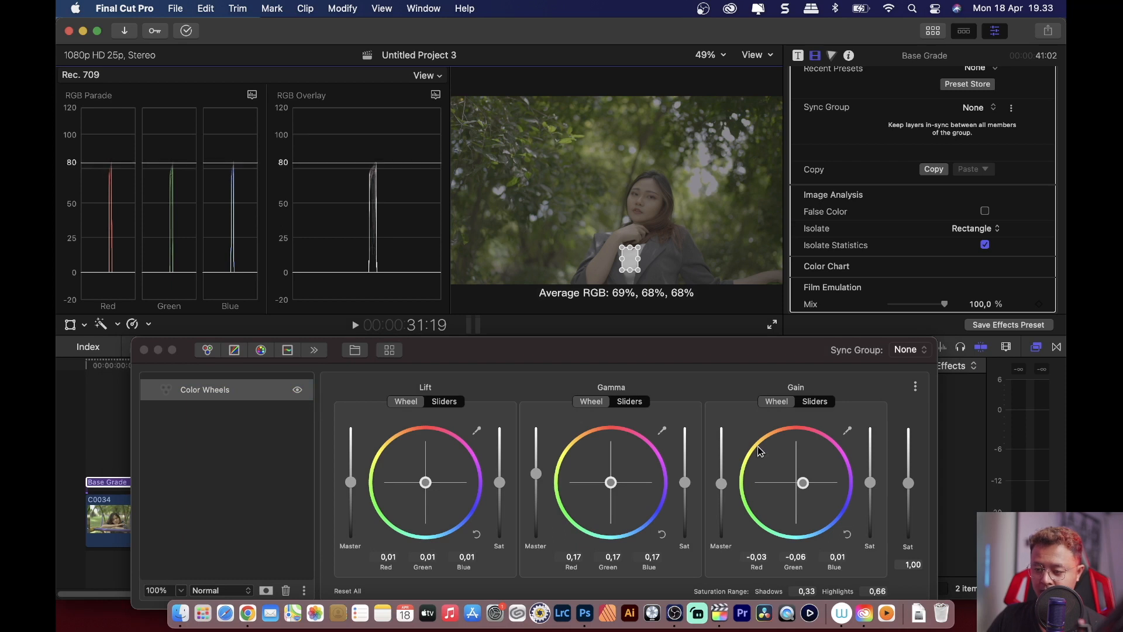
{"action": "left_click", "coordinate": [803, 483]}
{"action": "left_click_drag", "start_coordinate": [803, 485], "coordinate": [806, 483]}
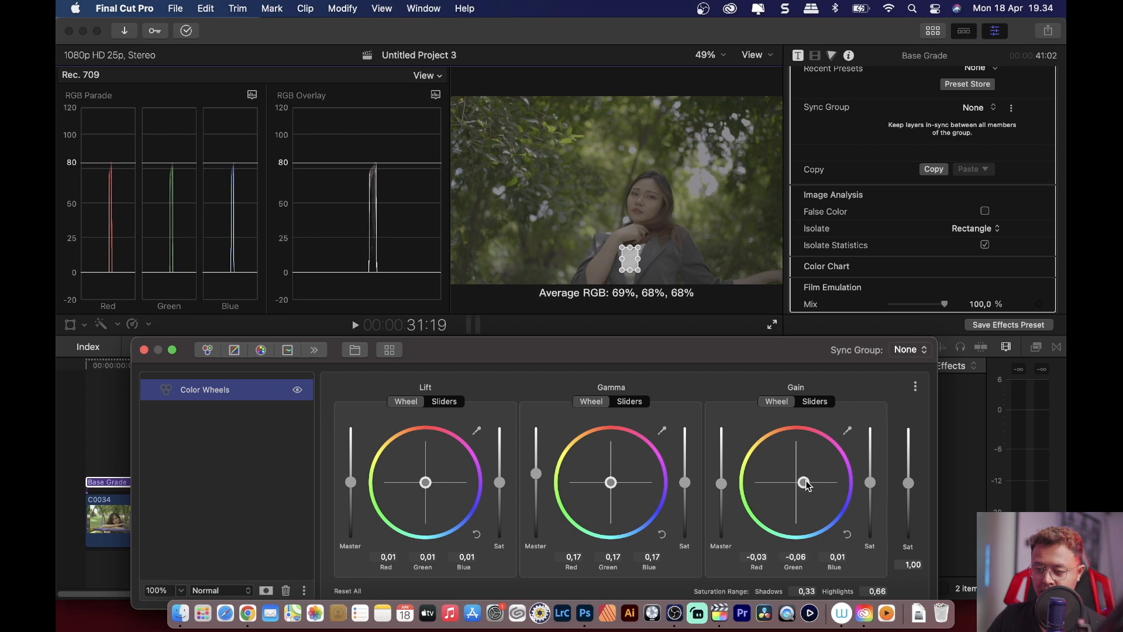
Compare the RGB Parade with the Color Wheels layer hidden, move the scope guide line to 95, and show the layer again
{"action": "left_click", "coordinate": [297, 389]}
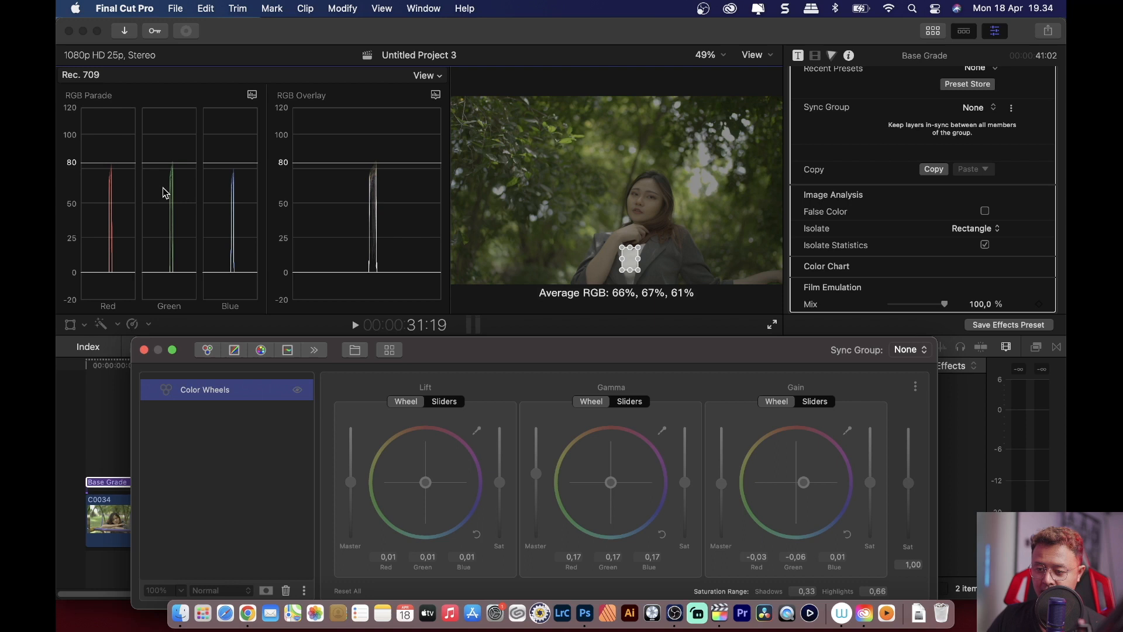
{"action": "left_click", "coordinate": [169, 170]}
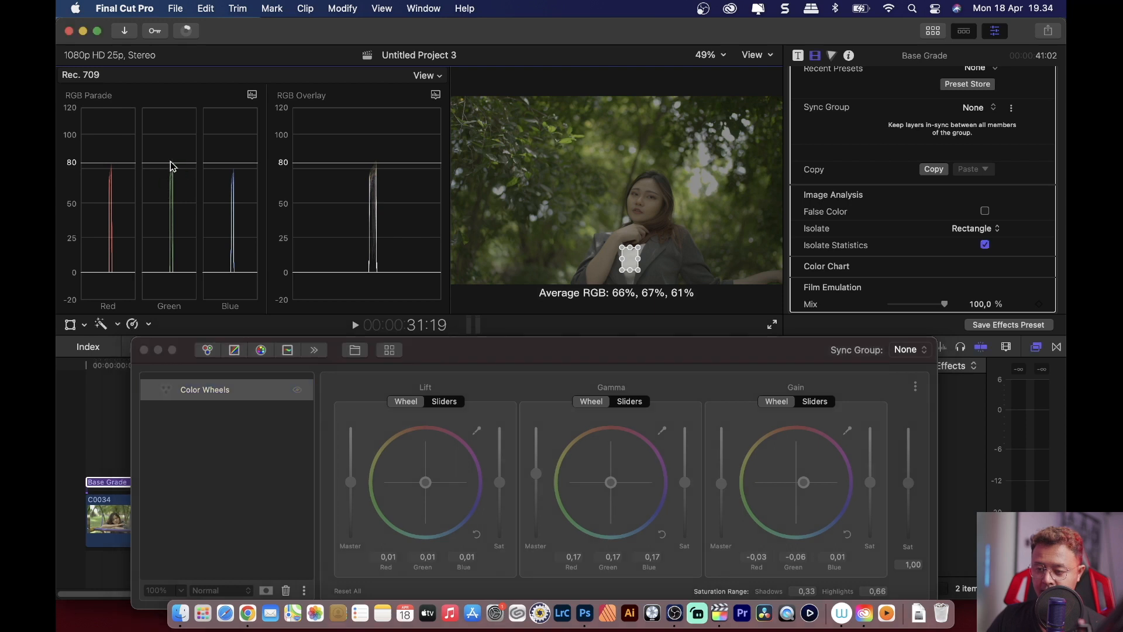
{"action": "mouse_move", "coordinate": [154, 155]}
{"action": "left_mouse_down"}
{"action": "mouse_move", "coordinate": [156, 168]}
{"action": "mouse_move", "coordinate": [155, 142]}
{"action": "left_mouse_up"}
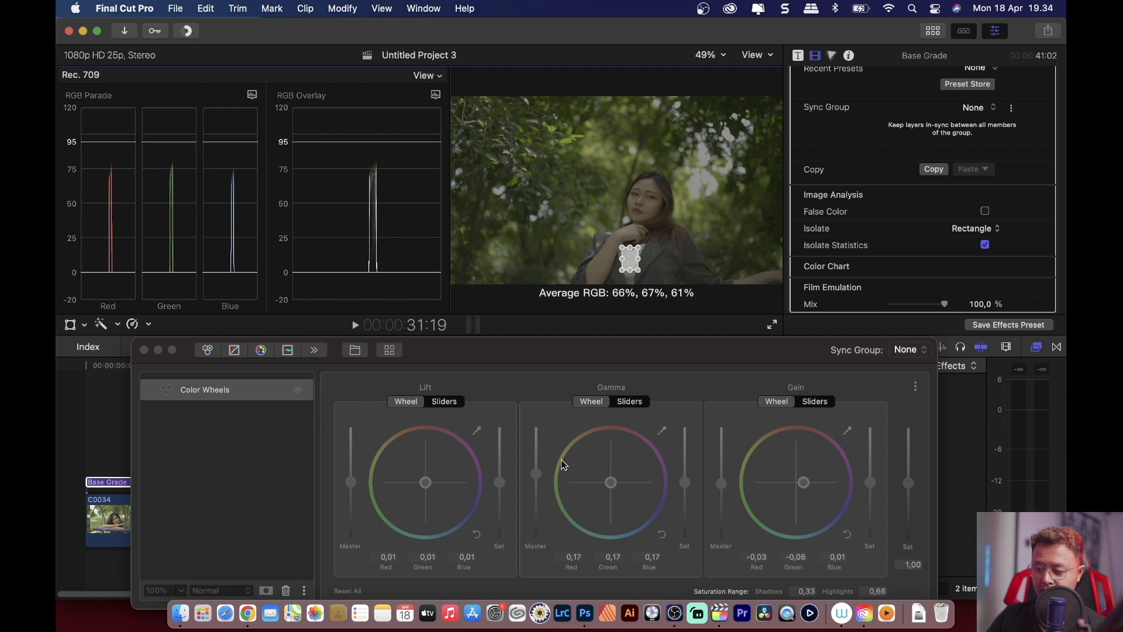
{"action": "left_click", "coordinate": [295, 386]}
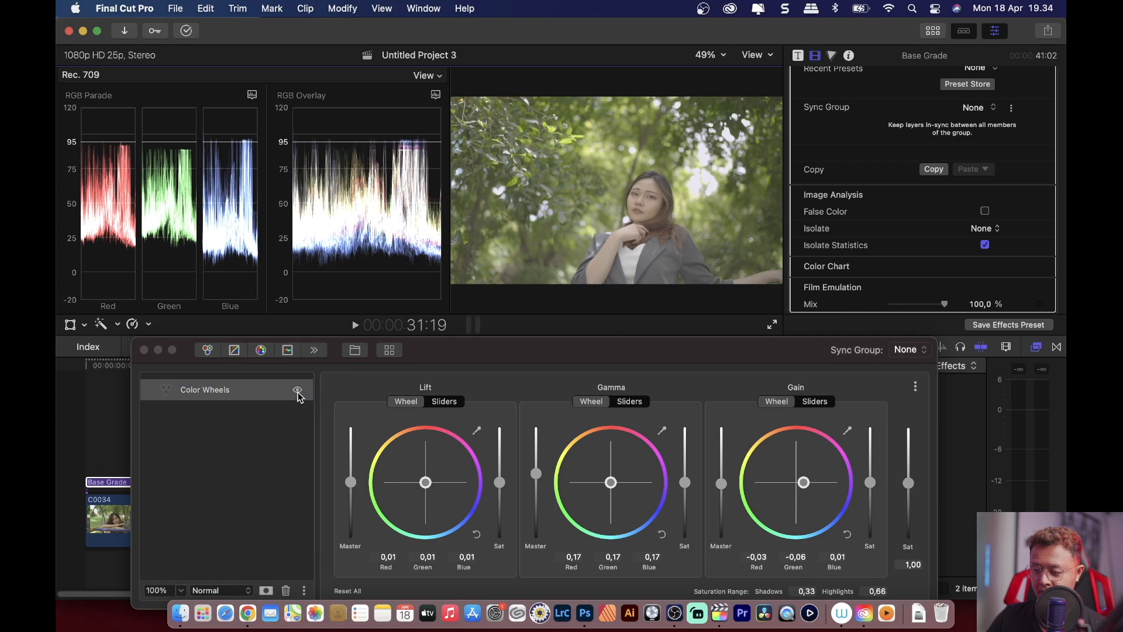
Check the Color Wheels layer's effect on the picture and scopes by hiding and showing it repeatedly, leaving it visible
{"action": "left_click", "coordinate": [297, 391]}
{"action": "left_click", "coordinate": [297, 390]}
{"action": "left_click", "coordinate": [297, 391]}
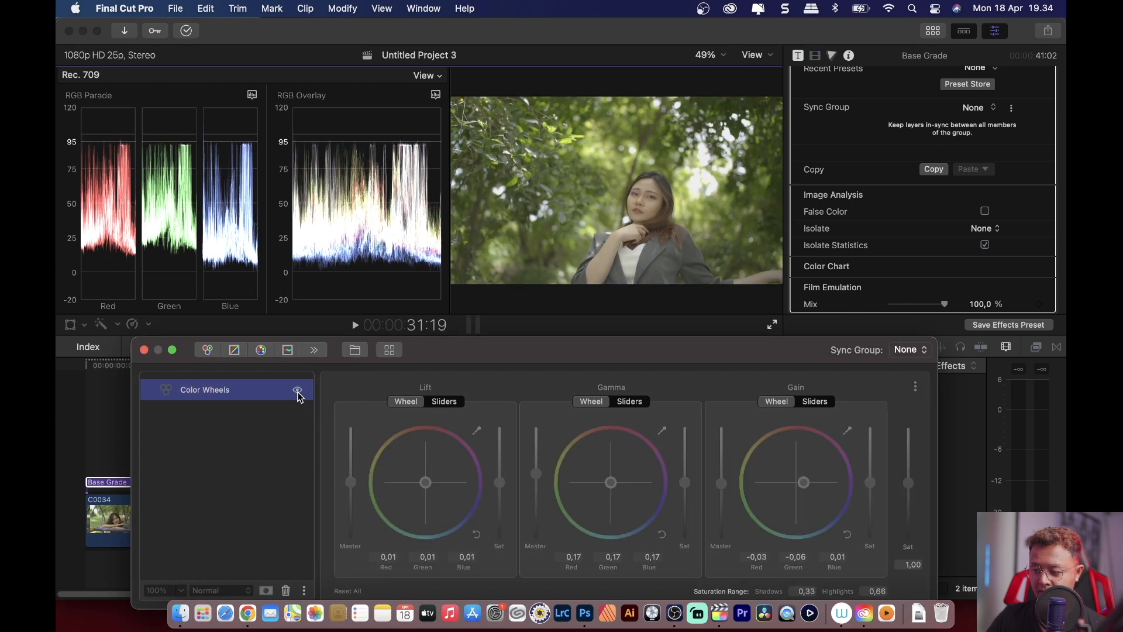
{"action": "left_click", "coordinate": [297, 391]}
Add a Curves layer and shape its Master curve into a gentle S, lowering the shadows and raising the highlights
{"action": "left_click", "coordinate": [235, 350]}
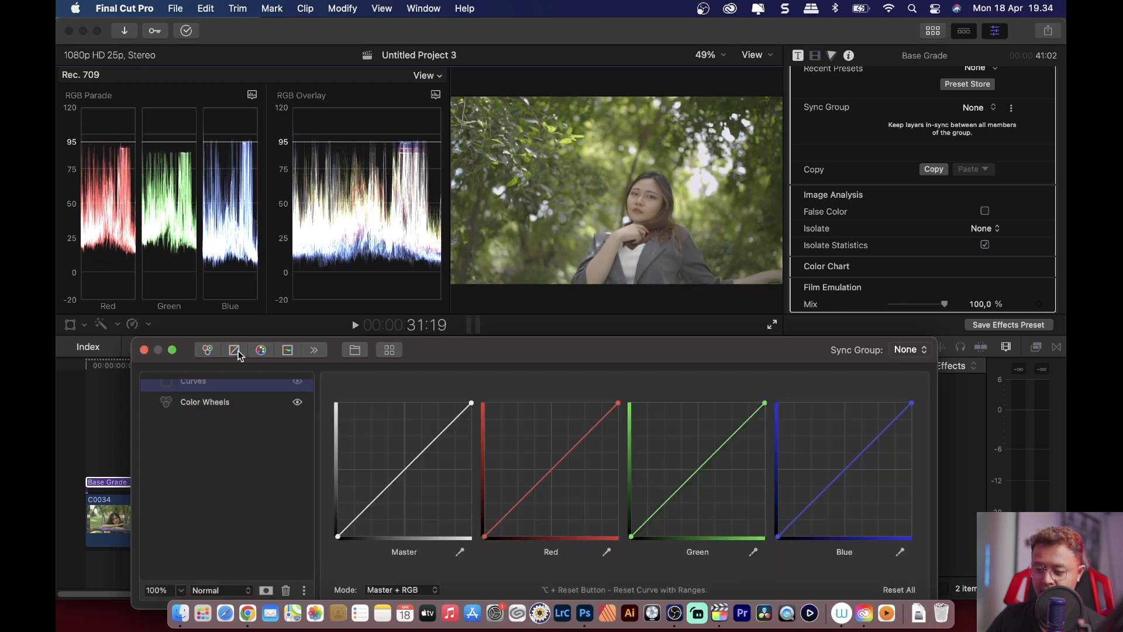
{"action": "left_click_drag", "start_coordinate": [370, 509], "coordinate": [377, 511]}
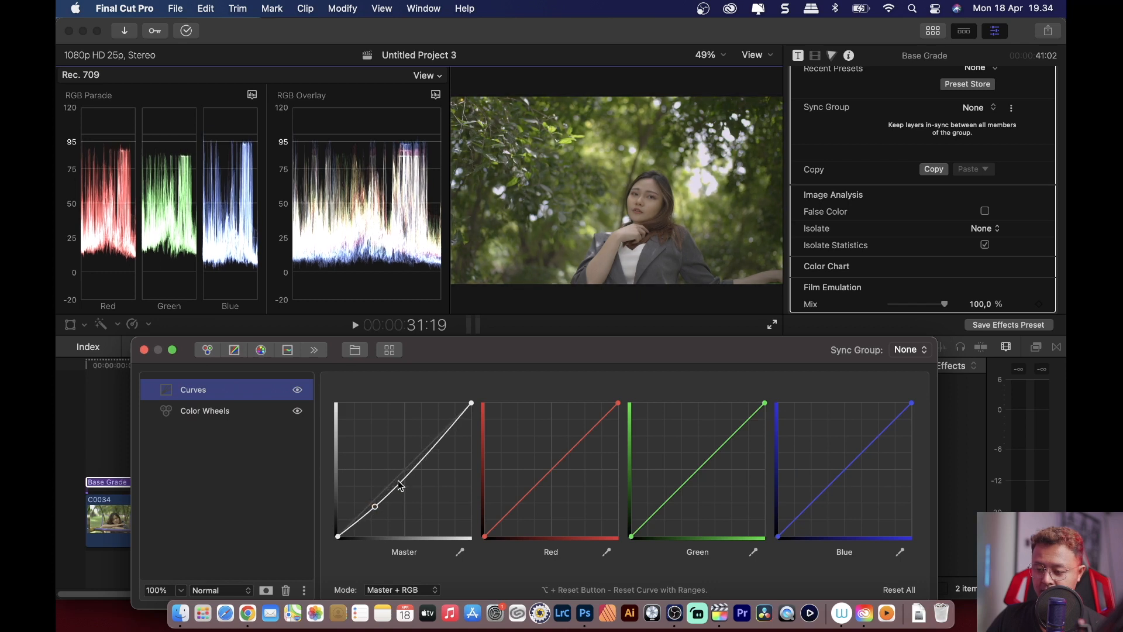
{"action": "left_click_drag", "start_coordinate": [419, 463], "coordinate": [418, 458]}
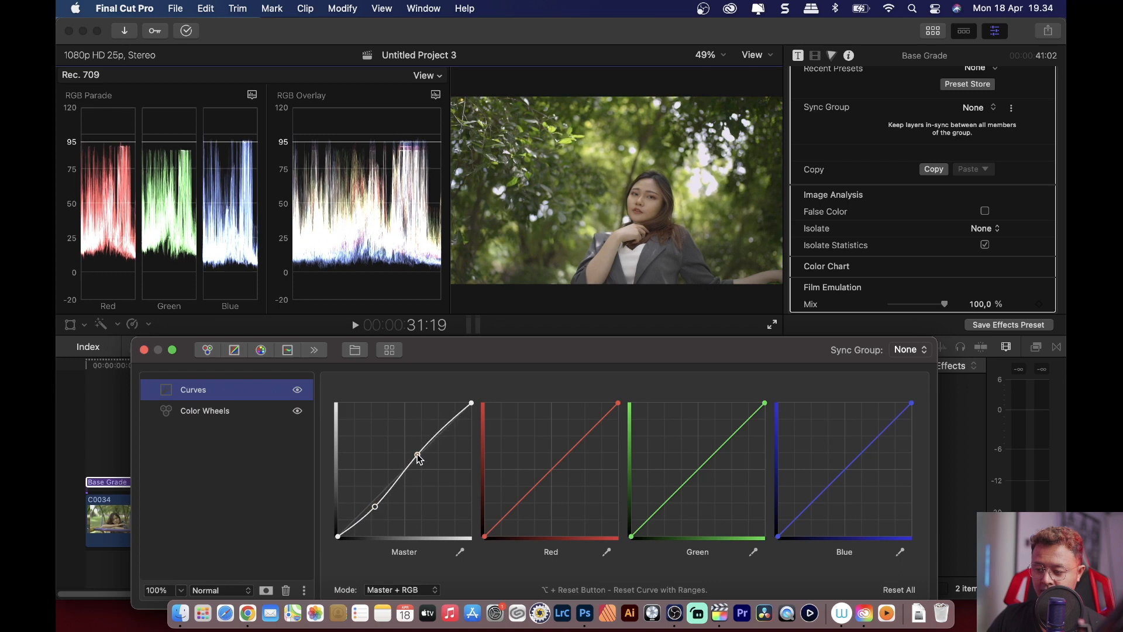
{"action": "left_click_drag", "start_coordinate": [378, 507], "coordinate": [382, 503]}
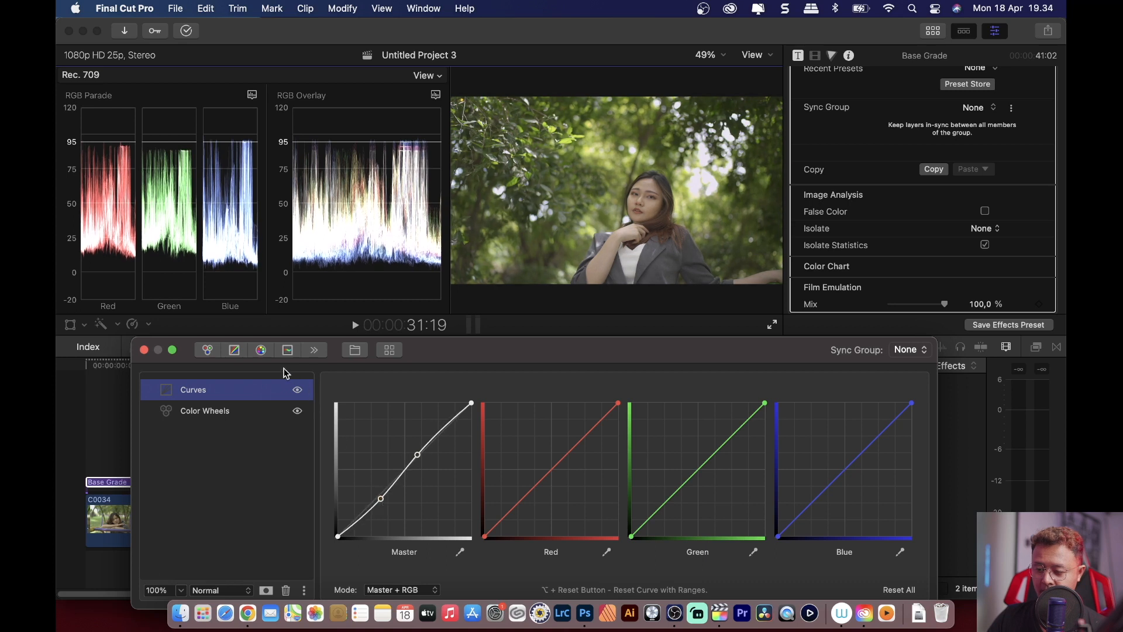
Compare the image and scopes with the Curves and Color Wheels layers hidden and shown, then close the layer editor with both visible
{"action": "left_click", "coordinate": [299, 410]}
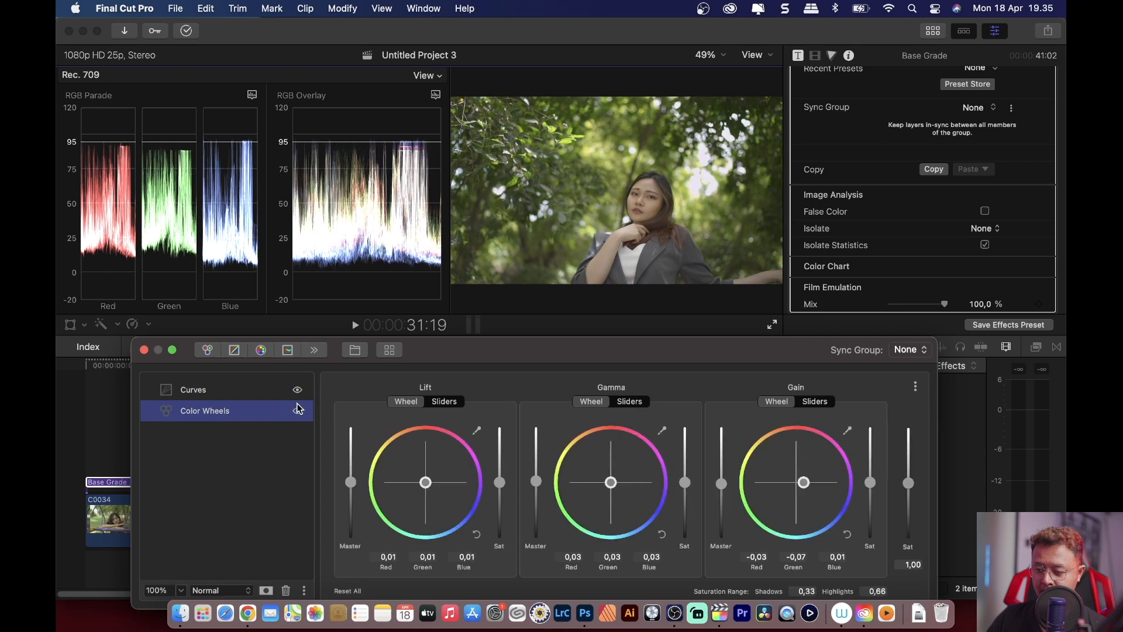
{"action": "left_click", "coordinate": [297, 391]}
{"action": "left_click", "coordinate": [297, 390]}
{"action": "left_click", "coordinate": [297, 411]}
{"action": "left_click", "coordinate": [298, 411]}
{"action": "left_click", "coordinate": [298, 411]}
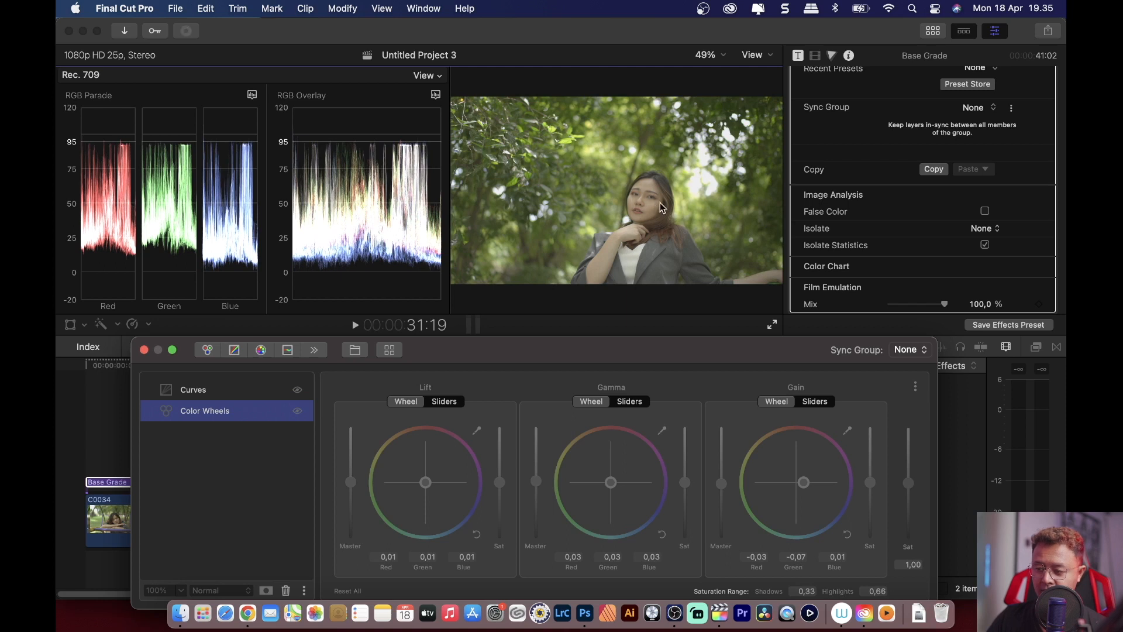
{"action": "left_click", "coordinate": [297, 412]}
{"action": "left_click", "coordinate": [272, 392]}
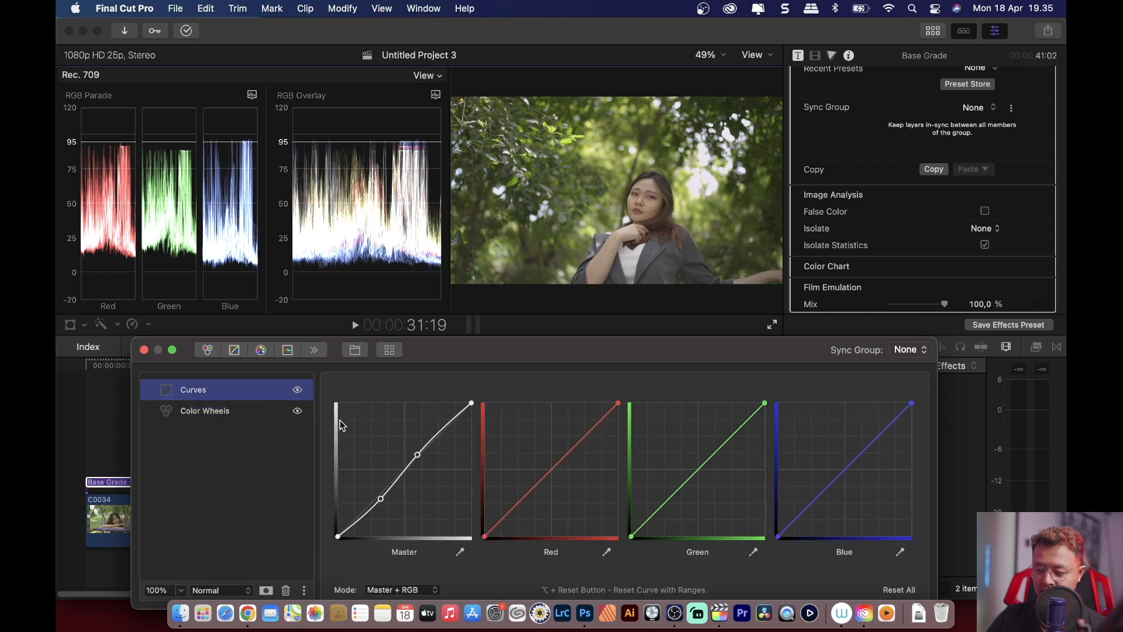
{"action": "left_click", "coordinate": [298, 389]}
{"action": "left_click", "coordinate": [297, 390]}
{"action": "left_click", "coordinate": [255, 443]}
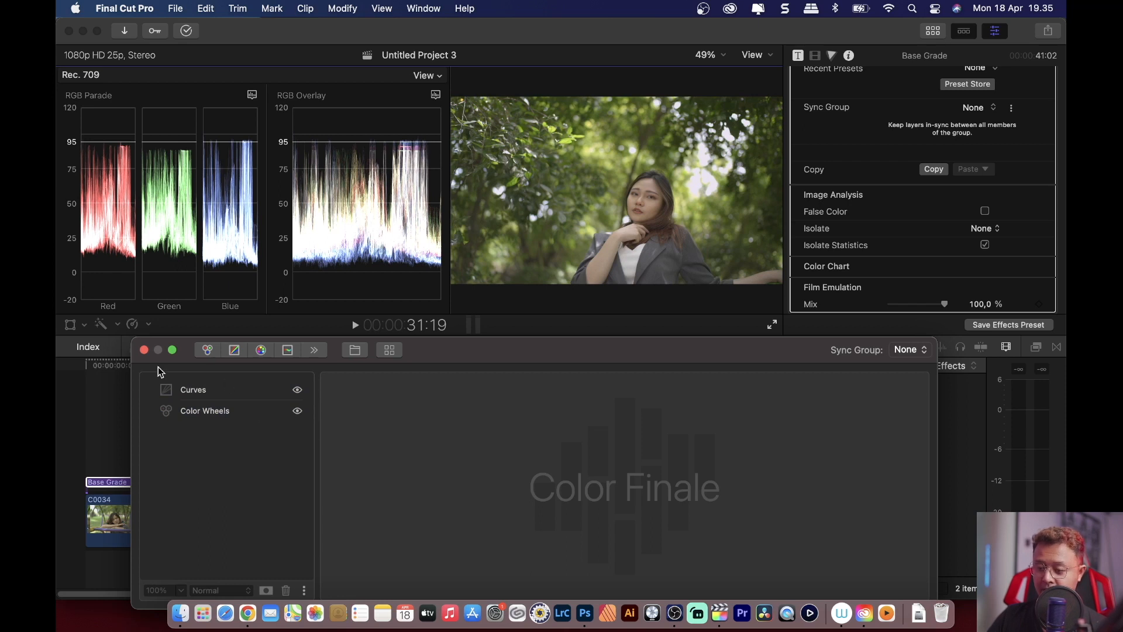
{"action": "left_click", "coordinate": [144, 349]}
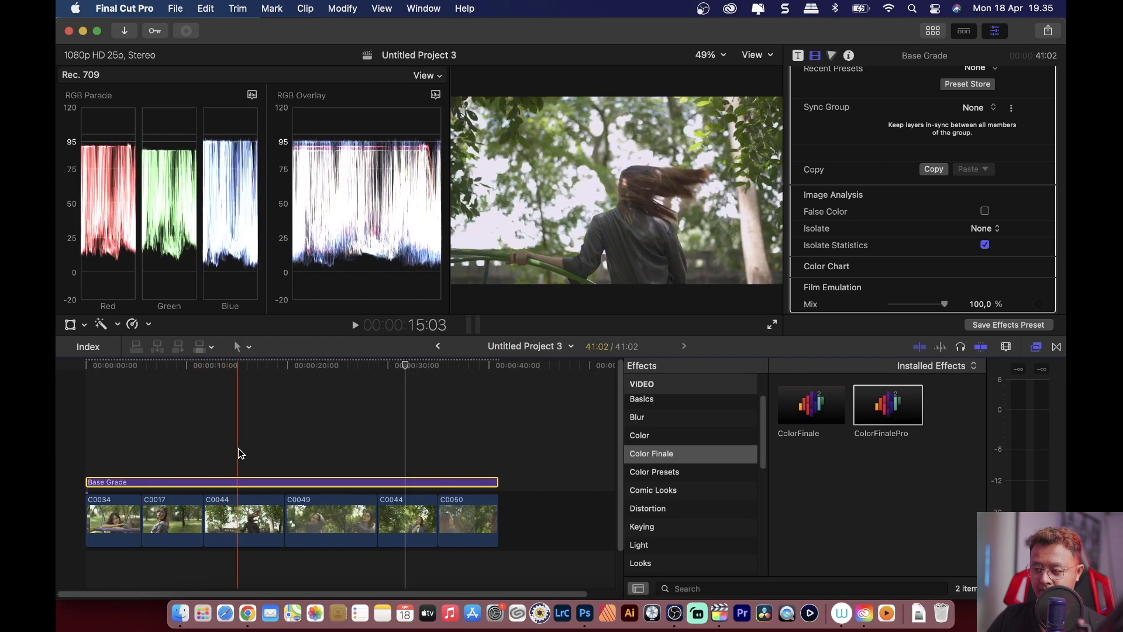
Review the later clips and split the Base Grade title at the starts of C0049, the second C0044 and C0050
{"action": "left_click", "coordinate": [330, 454]}
{"action": "left_click", "coordinate": [463, 449]}
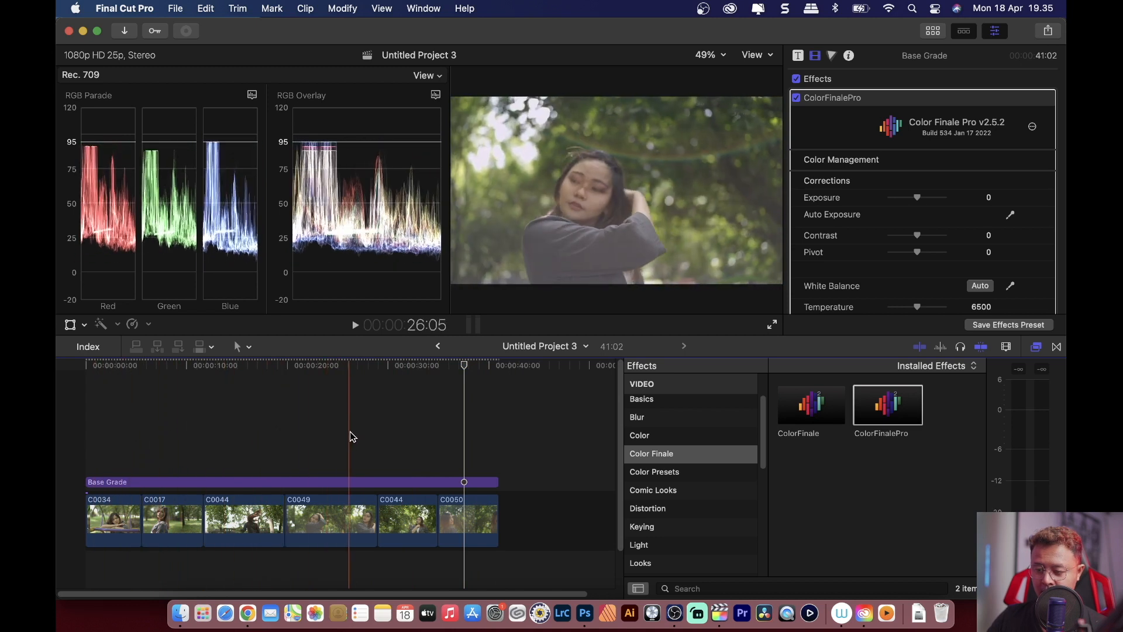
{"action": "key", "text": "b"}
{"action": "left_click", "coordinate": [356, 481]}
{"action": "left_click", "coordinate": [383, 481]}
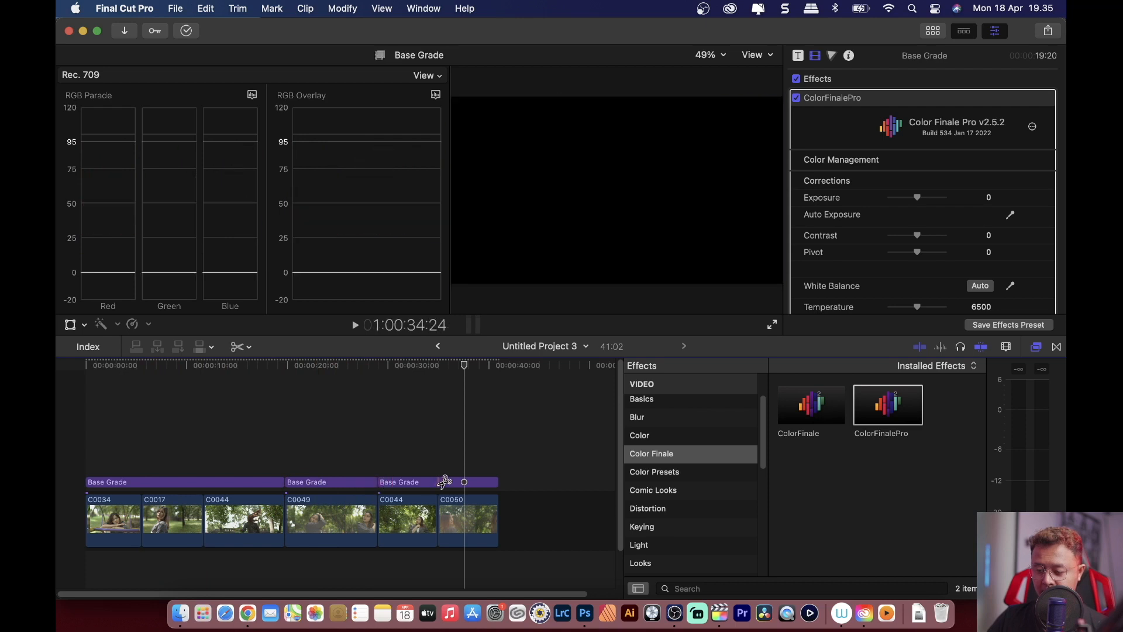
{"action": "left_click", "coordinate": [443, 482]}
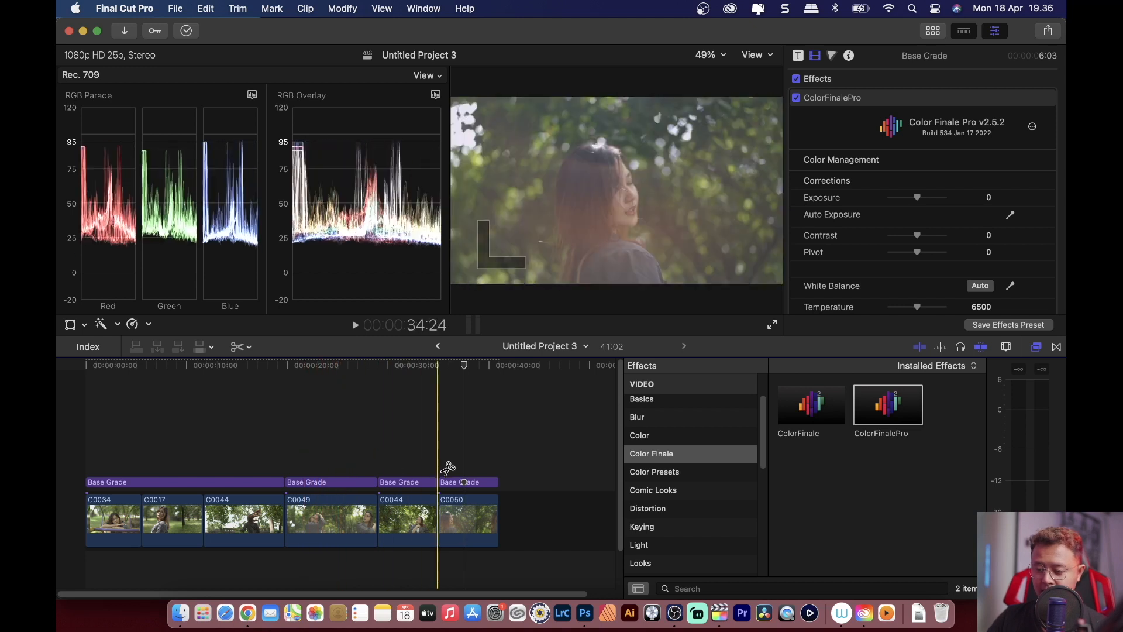
Darken the Base Grade over C0050 by setting its Color Wheels master Gamma to -0,01 and Lift to -0,02
{"action": "key", "text": "a"}
{"action": "left_click", "coordinate": [474, 481]}
{"action": "scroll", "coordinate": [952, 190], "scroll_direction": "down", "scroll_amount": 5}
{"action": "left_click", "coordinate": [980, 286]}
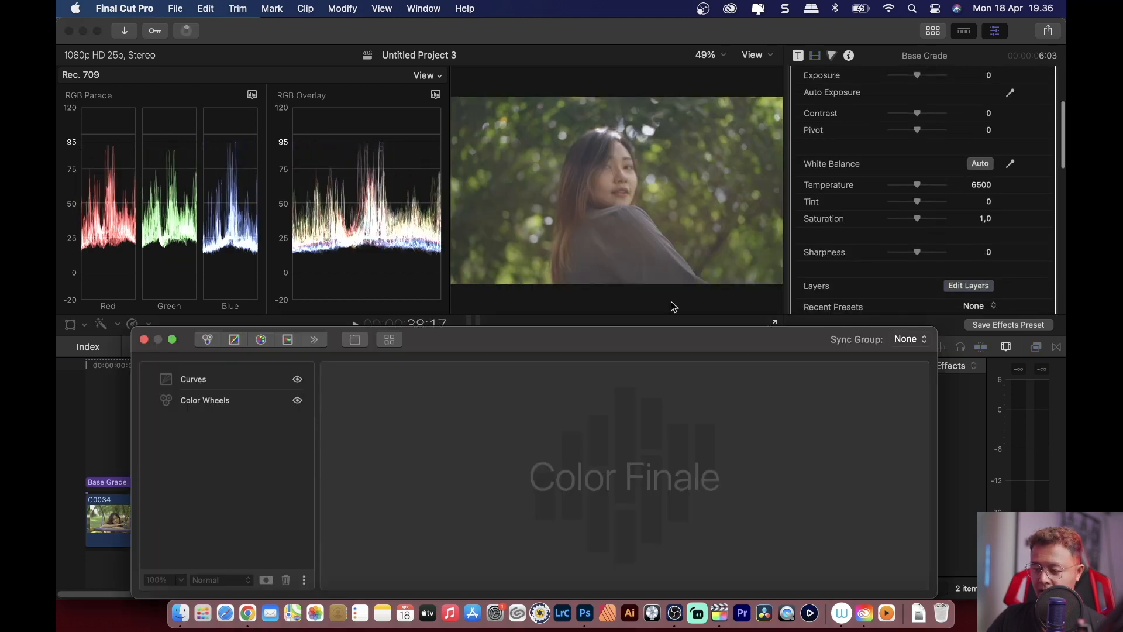
{"action": "left_click", "coordinate": [257, 401]}
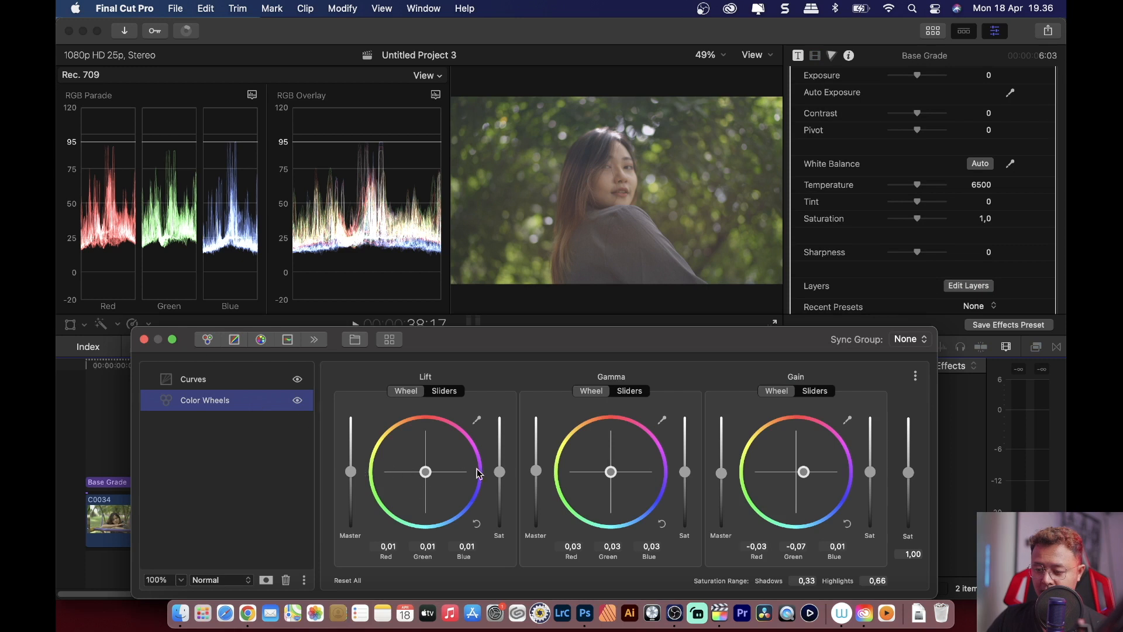
{"action": "left_click_drag", "start_coordinate": [537, 474], "coordinate": [537, 474]}
{"action": "left_click_drag", "start_coordinate": [351, 474], "coordinate": [351, 476]}
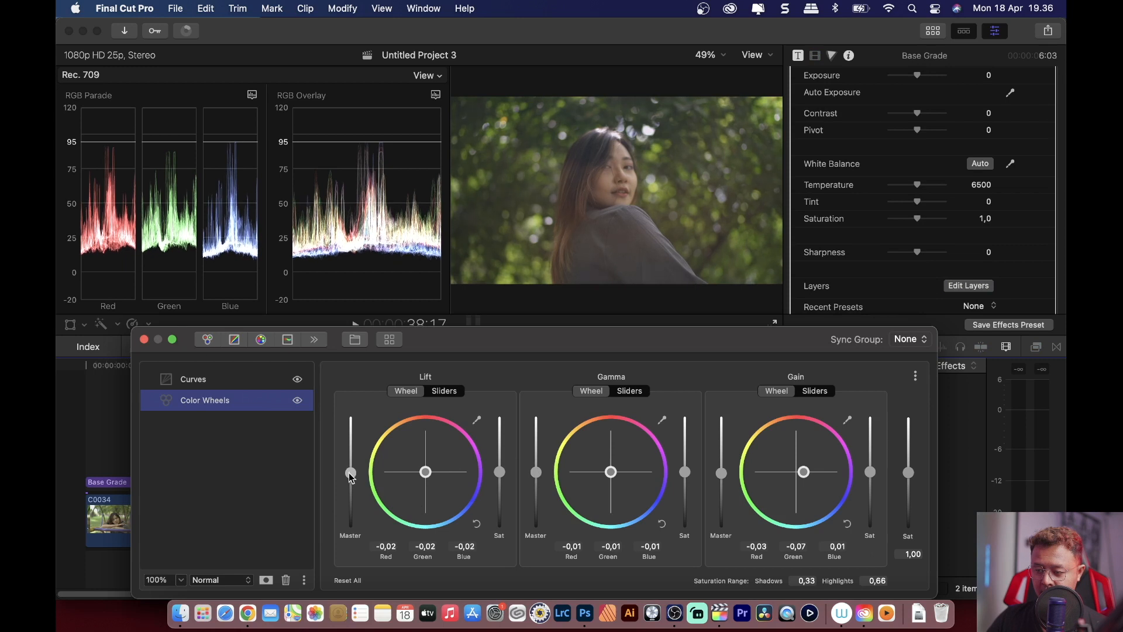
{"action": "left_click", "coordinate": [144, 339]}
Darken the Base Grade over C0049 by setting its Color Wheels master Gamma to -0,02 and Lift to -0,03
{"action": "left_click", "coordinate": [345, 452]}
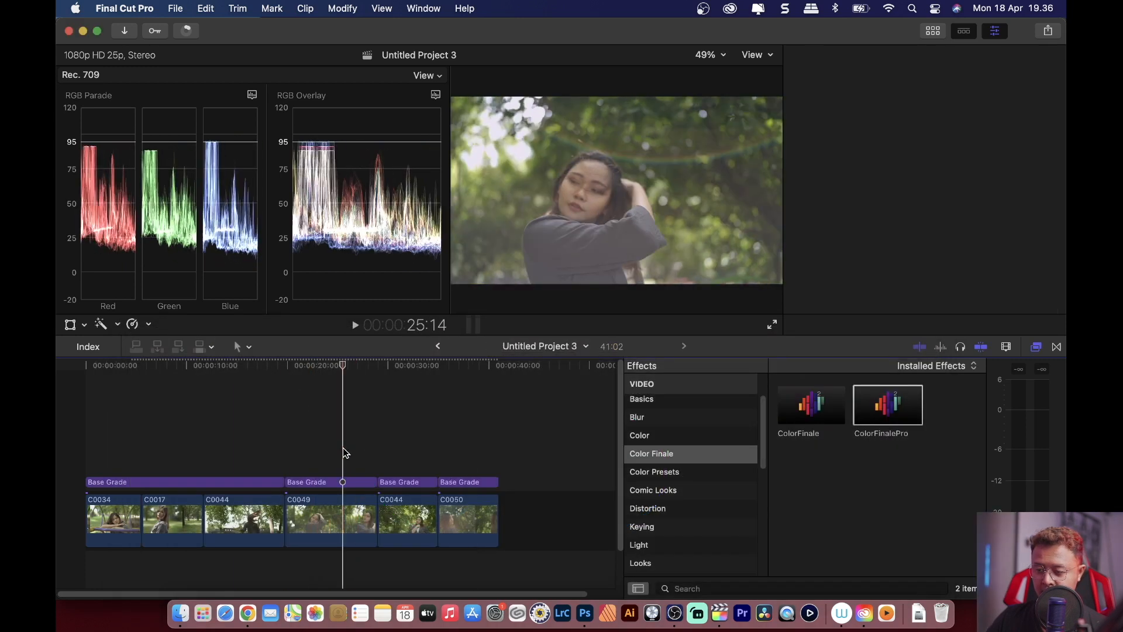
{"action": "left_click", "coordinate": [330, 482]}
{"action": "scroll", "coordinate": [938, 192], "scroll_direction": "down", "scroll_amount": 3}
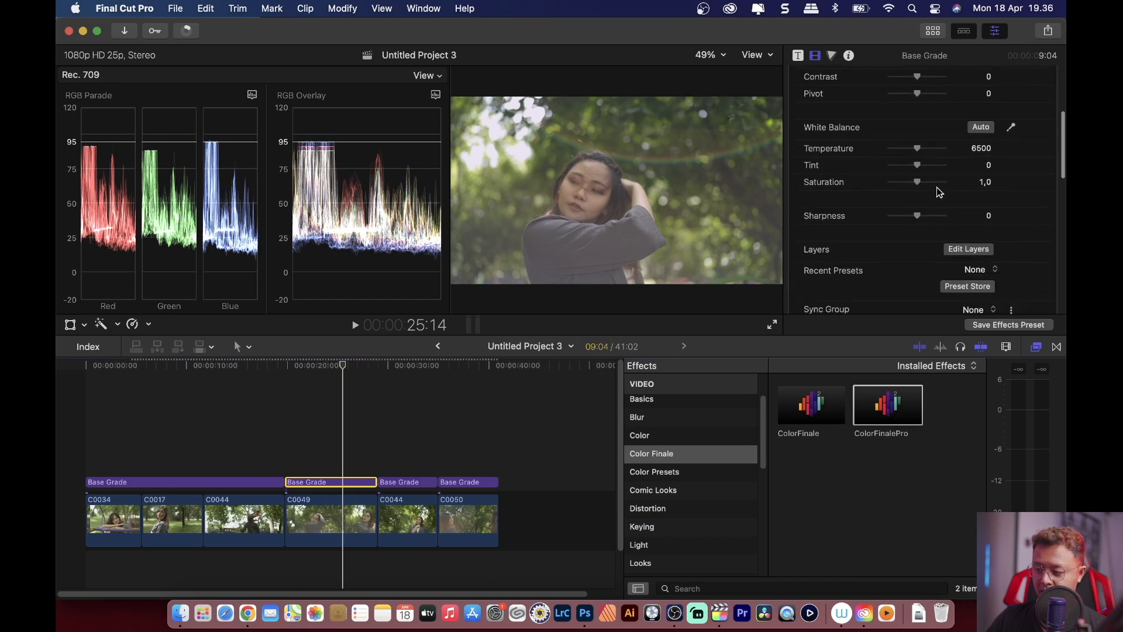
{"action": "left_click", "coordinate": [969, 229]}
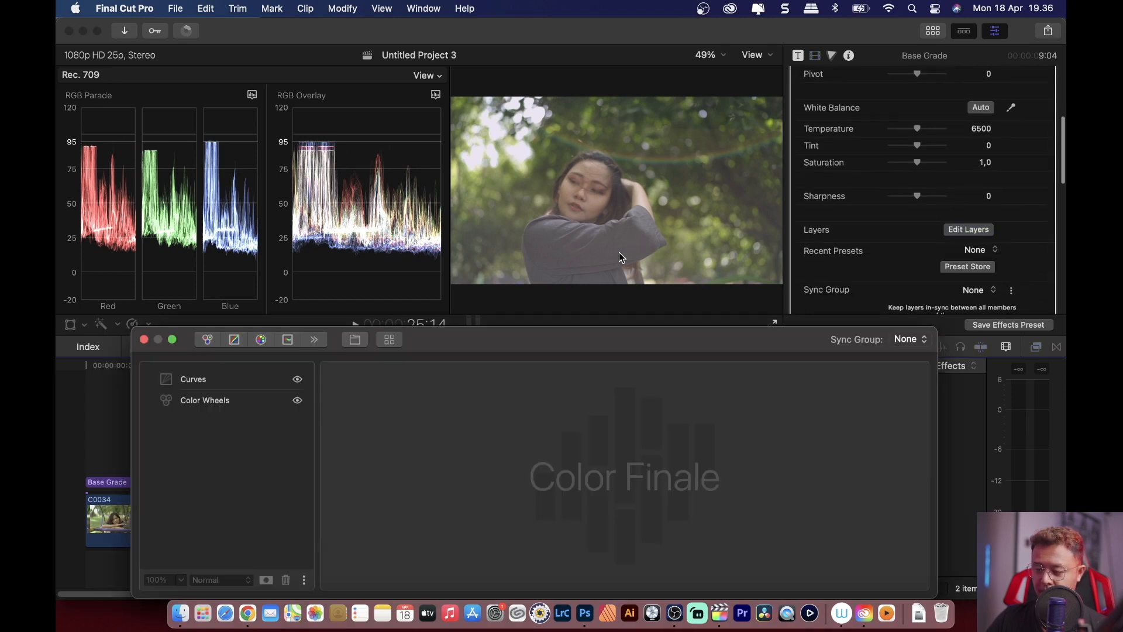
{"action": "left_click", "coordinate": [256, 402]}
{"action": "left_click_drag", "start_coordinate": [540, 476], "coordinate": [541, 479]}
{"action": "left_click_drag", "start_coordinate": [354, 478], "coordinate": [355, 479]}
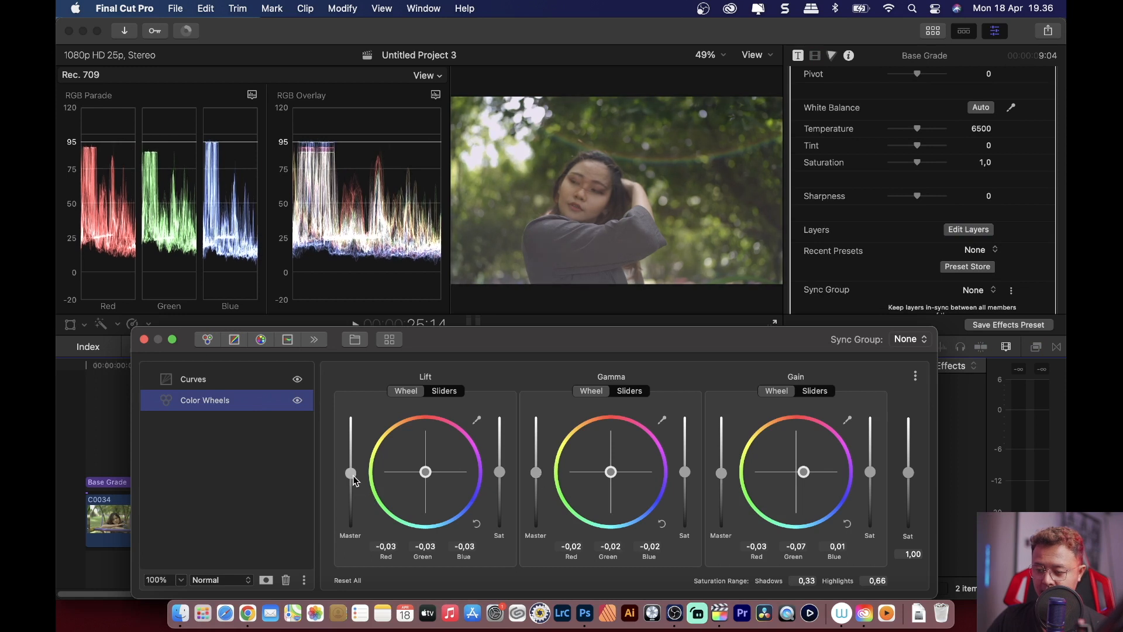
{"action": "left_click", "coordinate": [144, 341]}
Apply the ColorFinalePro effect to the Look Grade title and add a Six Vectors layer to it
{"action": "left_click", "coordinate": [399, 483]}
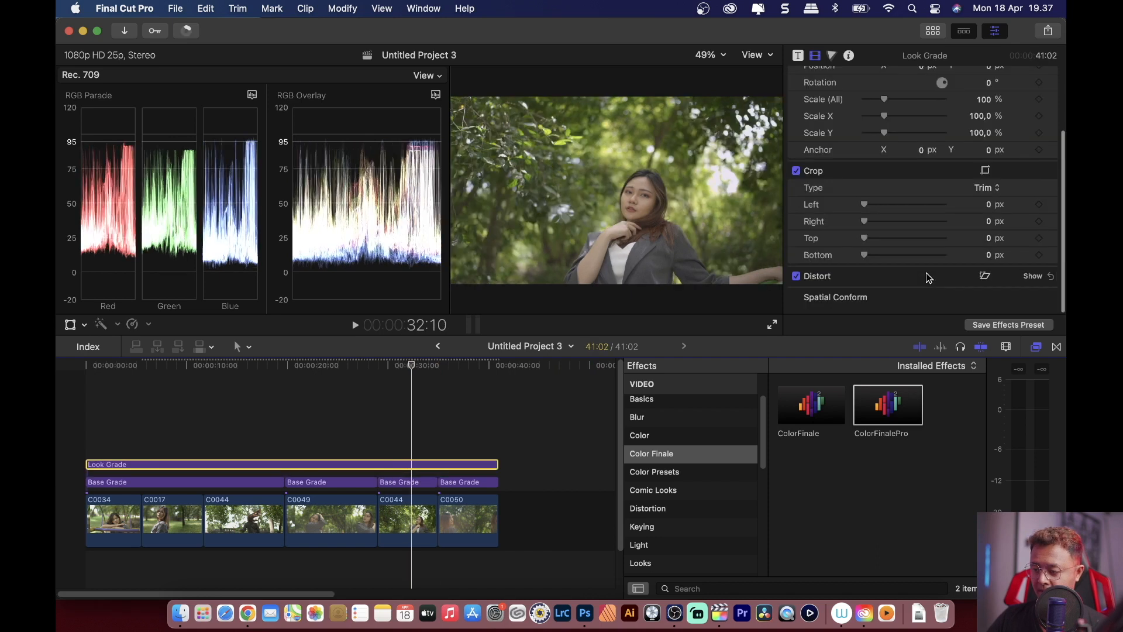
{"action": "scroll", "coordinate": [927, 276], "scroll_direction": "up", "scroll_amount": 3}
{"action": "double_click", "coordinate": [892, 404]}
{"action": "scroll", "coordinate": [949, 254], "scroll_direction": "down", "scroll_amount": 8}
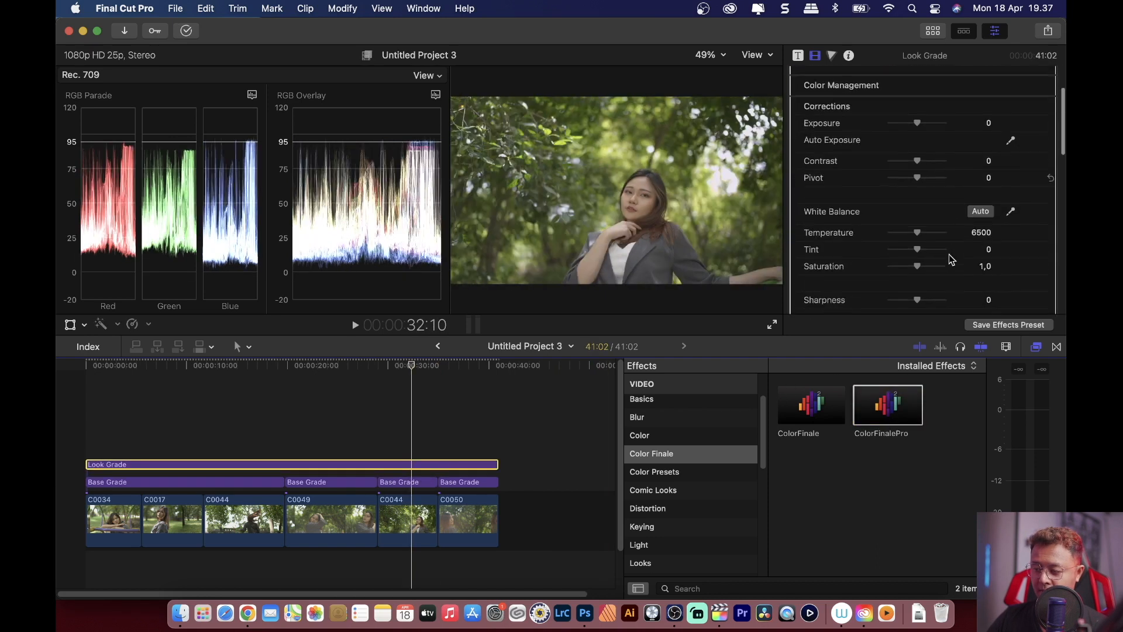
{"action": "left_click", "coordinate": [970, 174]}
{"action": "left_click_drag", "start_coordinate": [593, 365], "coordinate": [680, 328]}
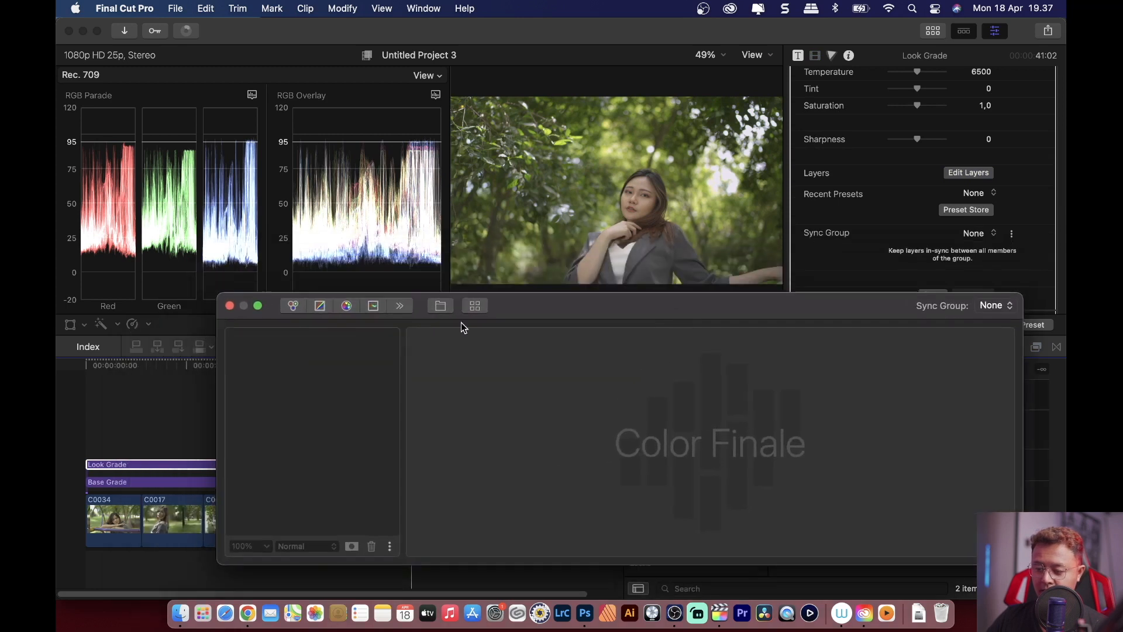
{"action": "left_click", "coordinate": [346, 309]}
Change the RGB Parade scope to a Vectorscope and return to the Six Vectors layer
{"action": "left_click", "coordinate": [252, 95]}
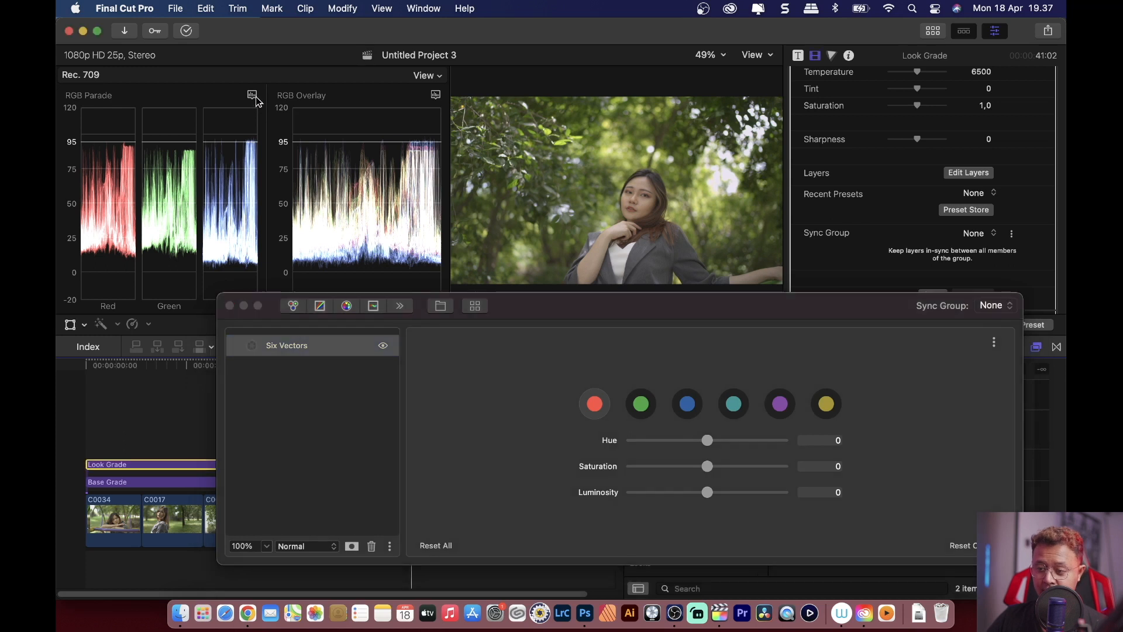
{"action": "left_click", "coordinate": [252, 95]}
{"action": "left_click", "coordinate": [272, 137]}
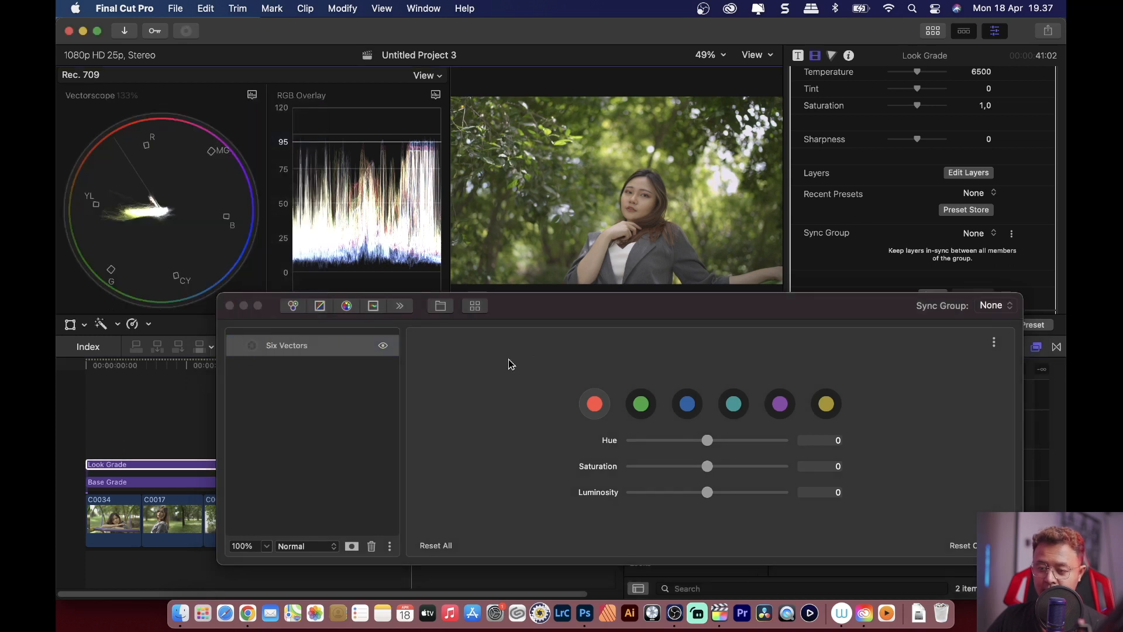
{"action": "left_click", "coordinate": [504, 383]}
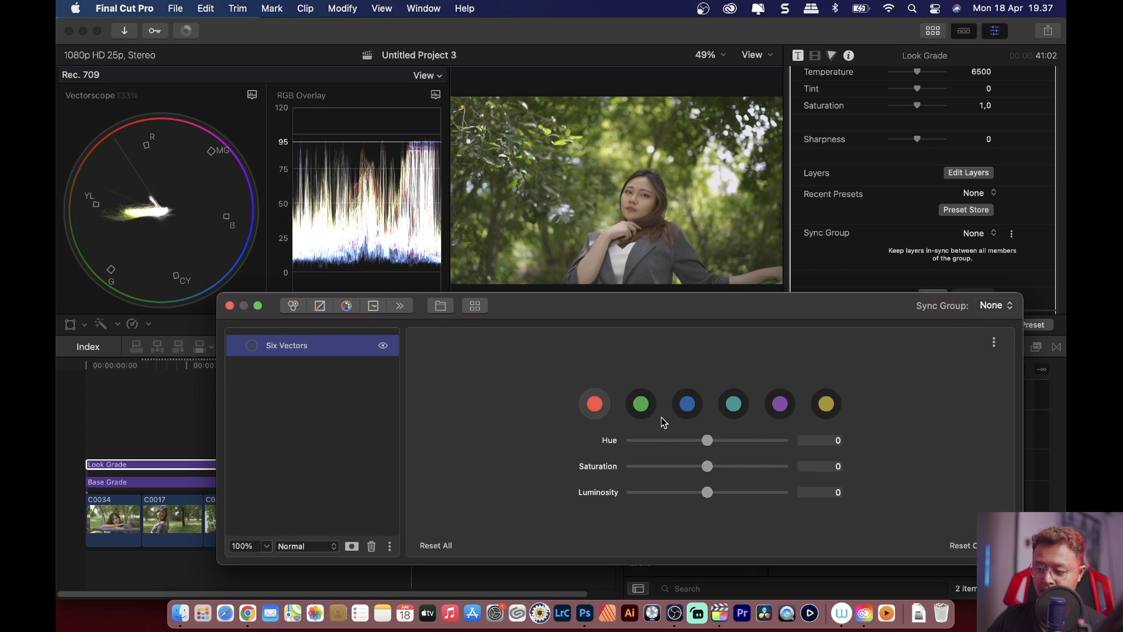
Reduce the green vector's Saturation to about -0,504 in the Six Vectors layer
{"action": "left_click", "coordinate": [641, 404]}
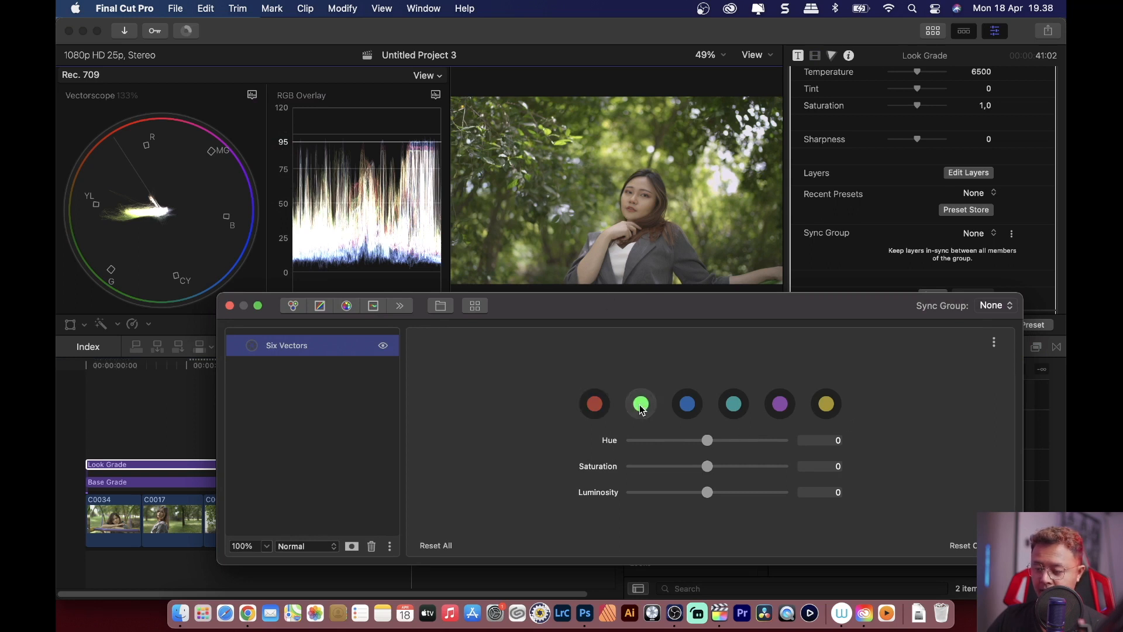
{"action": "left_click_drag", "start_coordinate": [708, 466], "coordinate": [675, 457]}
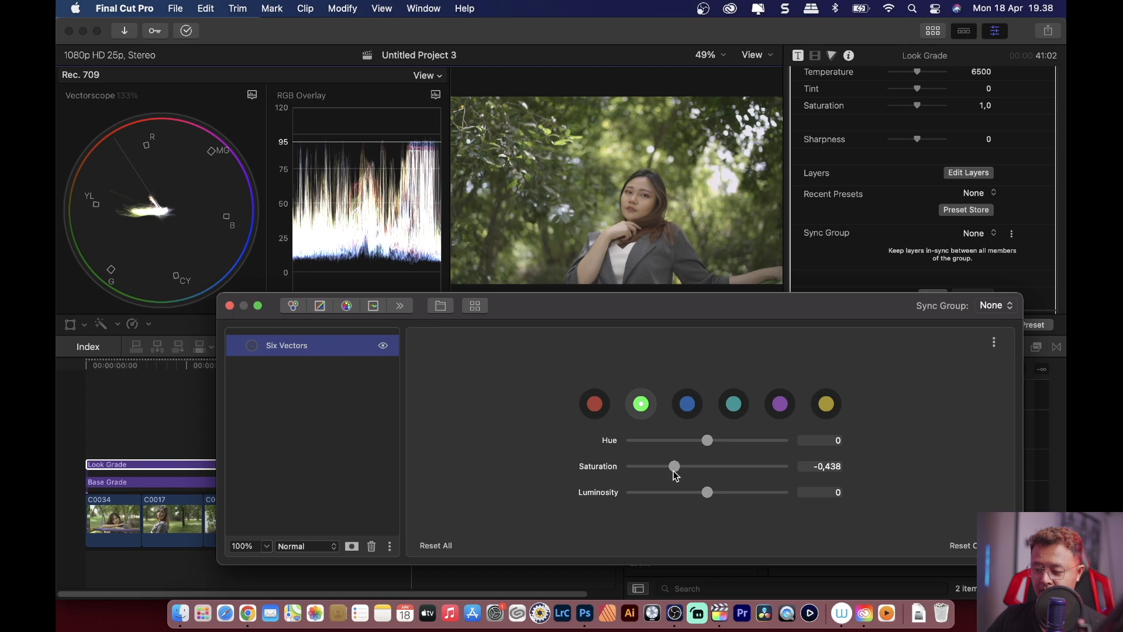
{"action": "left_click_drag", "start_coordinate": [676, 473], "coordinate": [671, 473]}
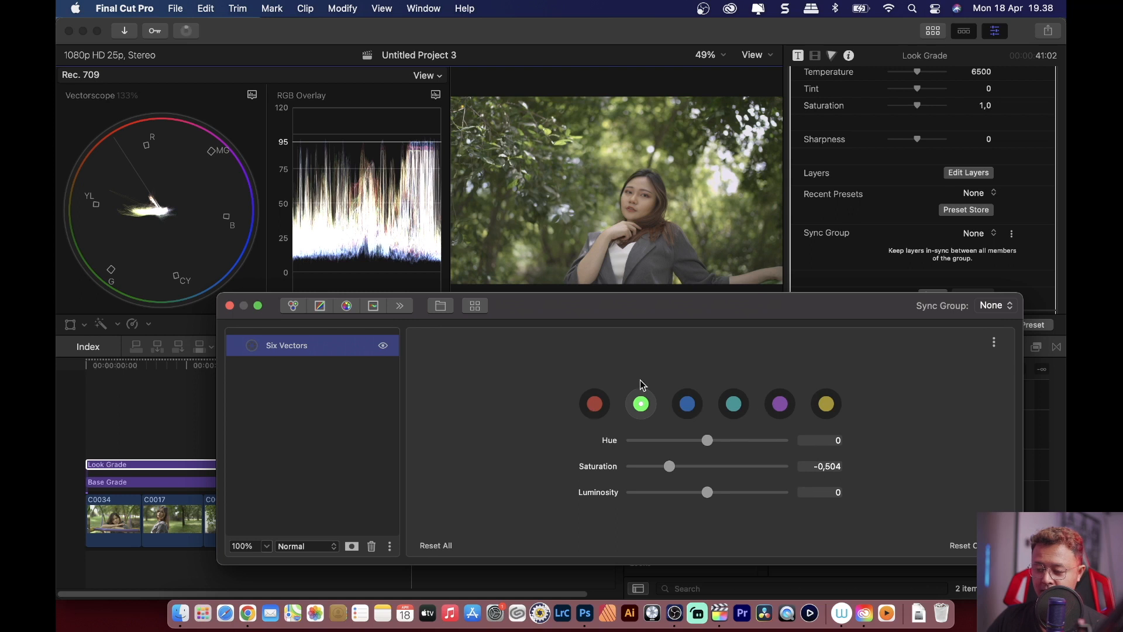
Adjust the red vector to about 0,017 Hue, 0,148 Saturation and 0,201 Luminosity
{"action": "left_click", "coordinate": [690, 404]}
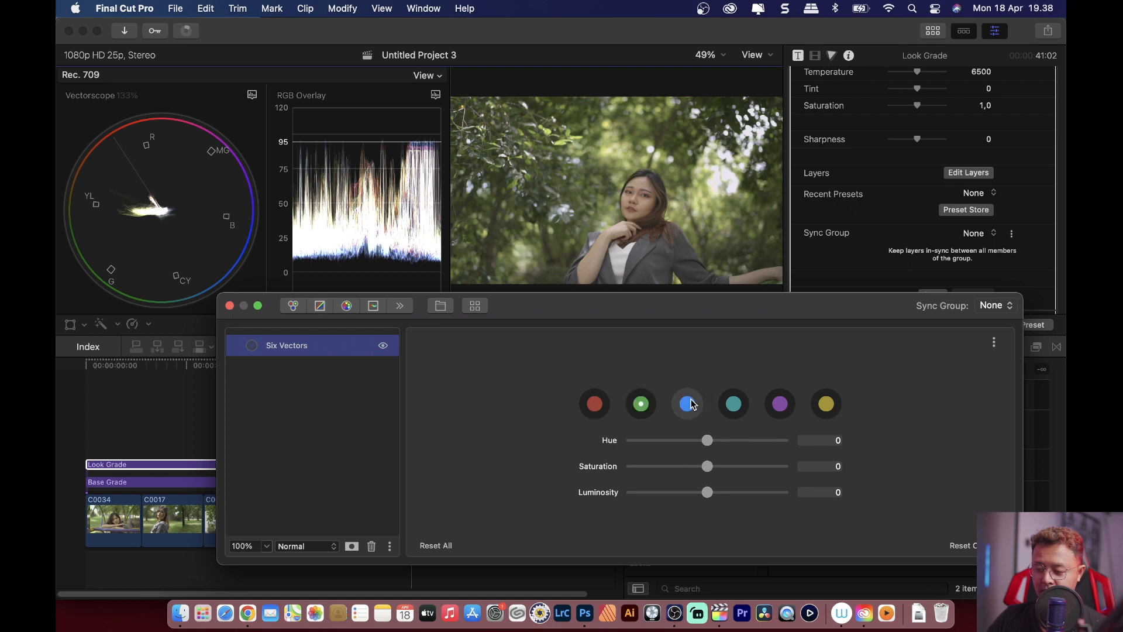
{"action": "left_click", "coordinate": [595, 405]}
{"action": "left_click_drag", "start_coordinate": [708, 443], "coordinate": [726, 467]}
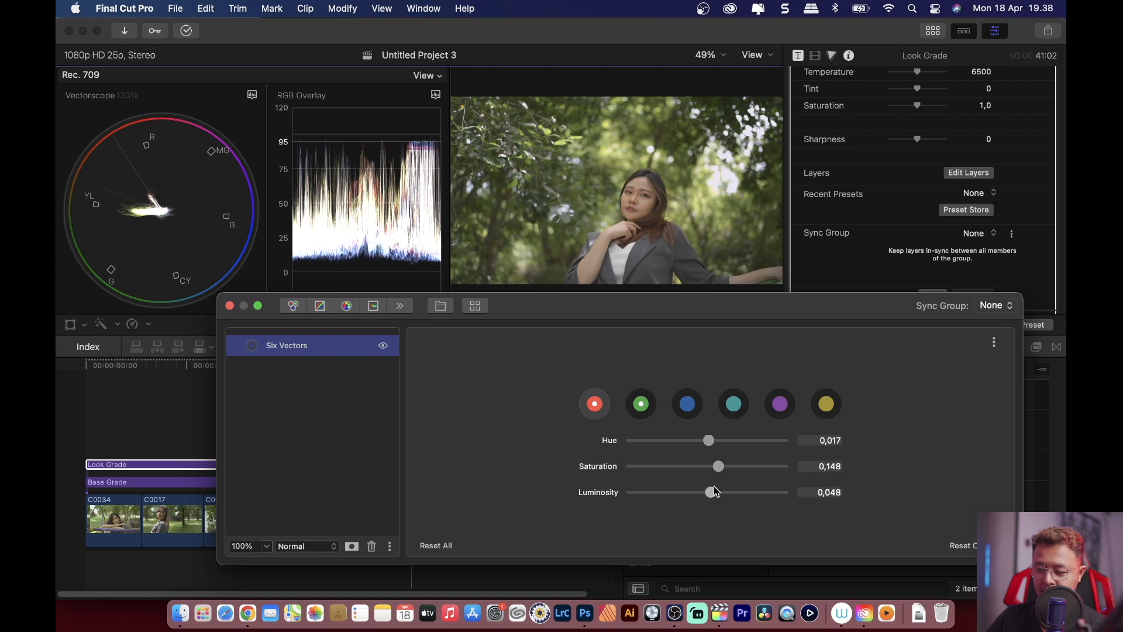
{"action": "left_click_drag", "start_coordinate": [712, 488], "coordinate": [720, 495]}
Review the look on the C0017 and C0034 clips, moving the layer editor clear of the timeline
{"action": "left_click", "coordinate": [187, 408]}
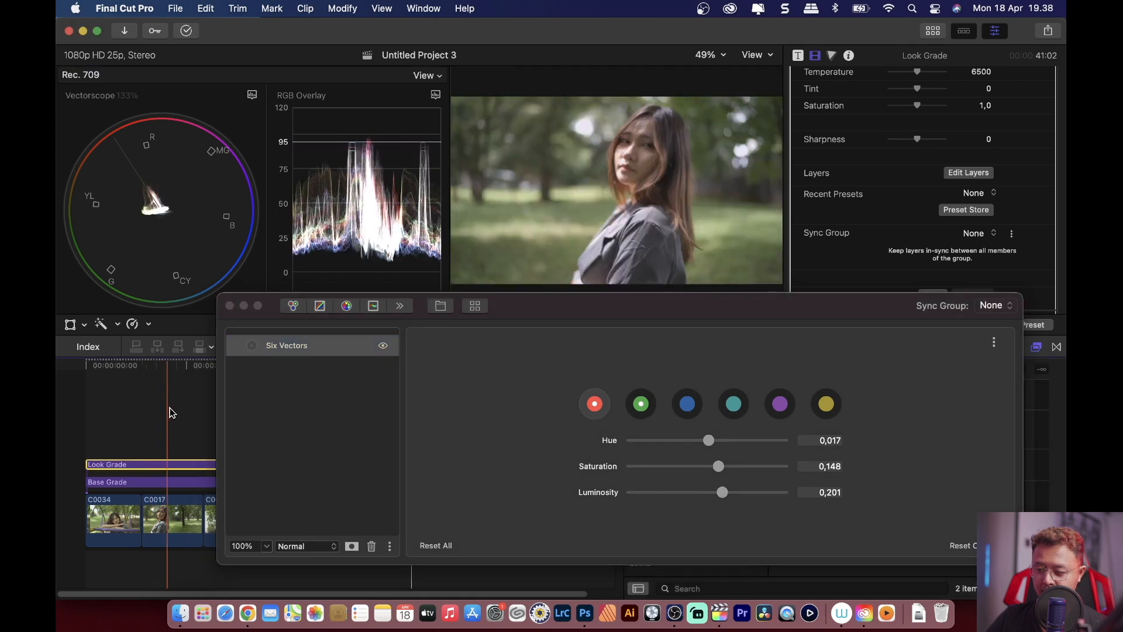
{"action": "left_click", "coordinate": [175, 409]}
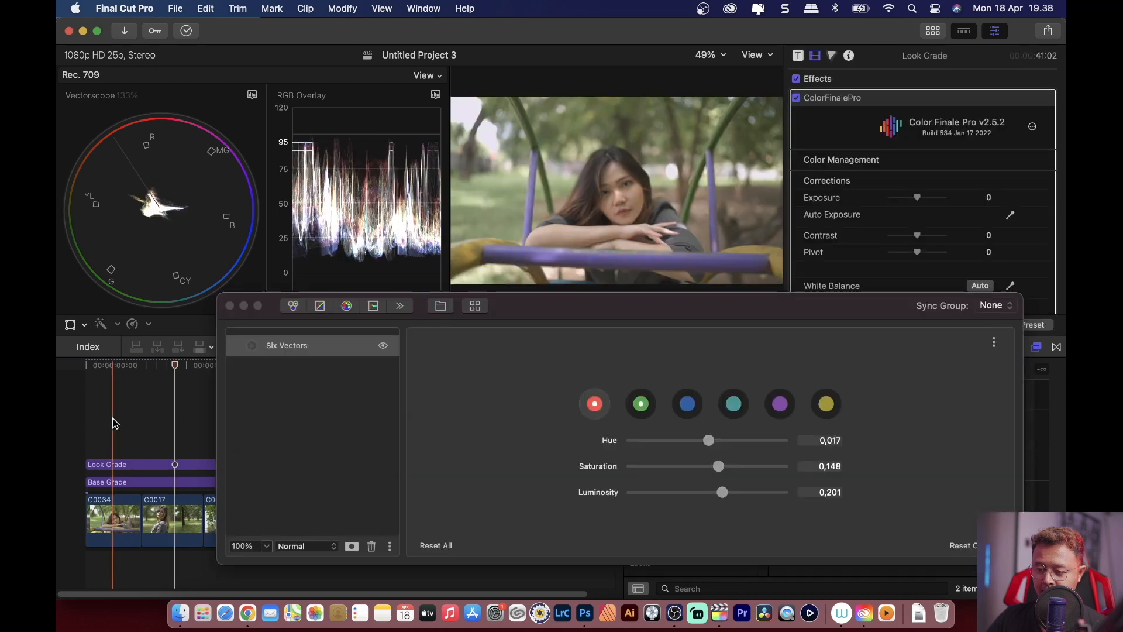
{"action": "left_click_drag", "start_coordinate": [518, 311], "coordinate": [732, 311]}
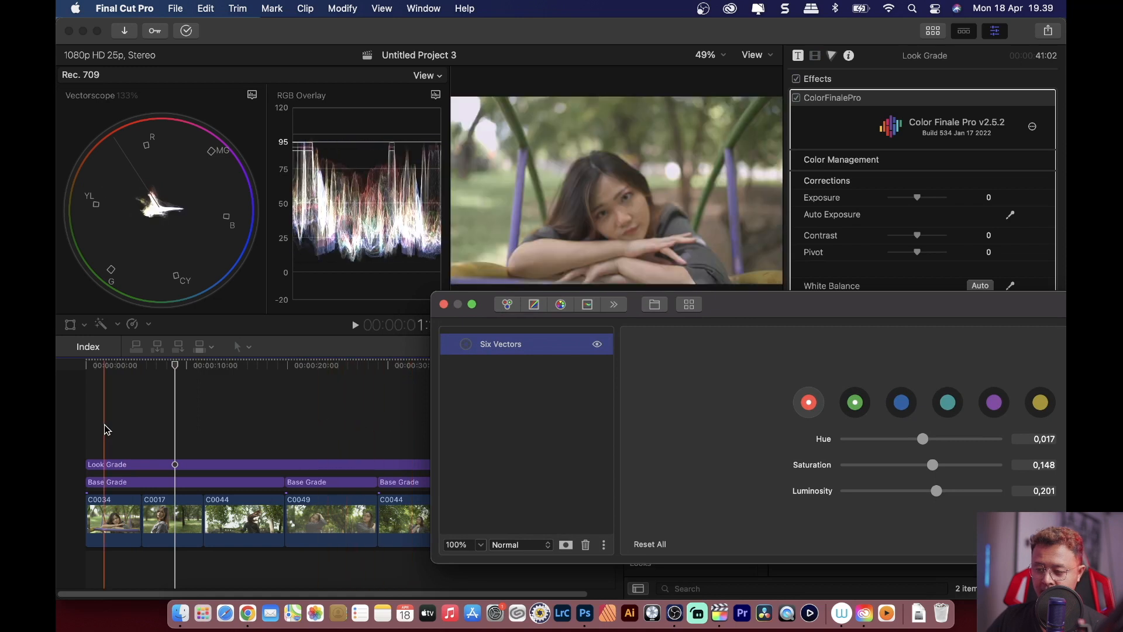
{"action": "left_click_drag", "start_coordinate": [752, 310], "coordinate": [882, 313]}
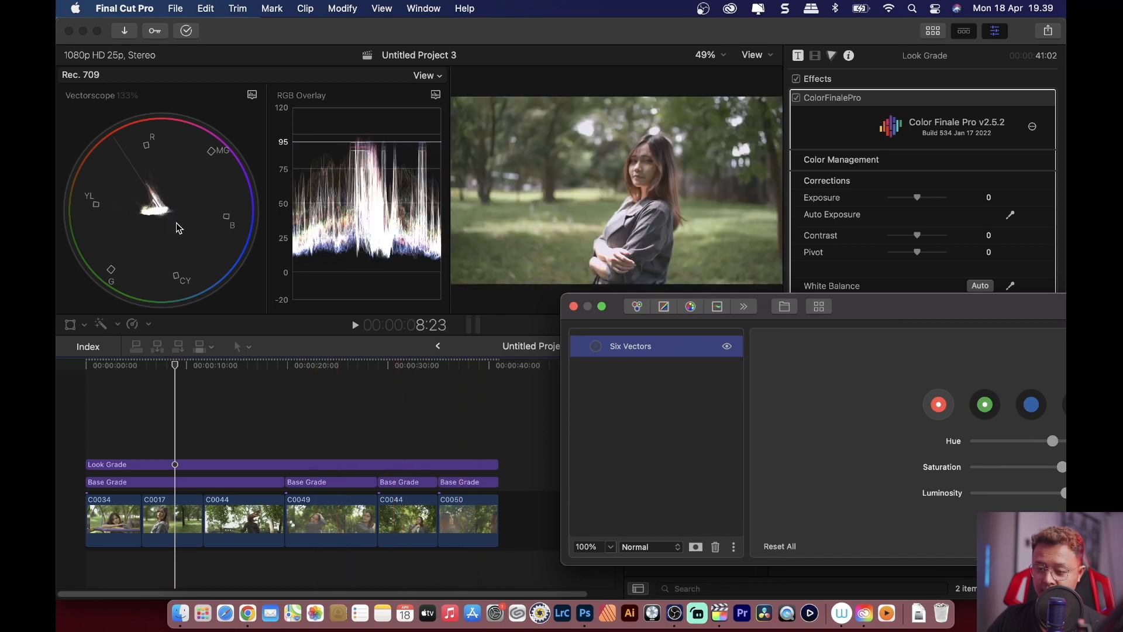
On the C0049 clip, set the yellow vector's Hue to about 0,025 in the Look Grade's Six Vectors layer, leaving its Saturation at 0
{"action": "left_click", "coordinate": [346, 418]}
{"action": "left_click", "coordinate": [344, 420]}
{"action": "left_click", "coordinate": [342, 463]}
{"action": "left_click_drag", "start_coordinate": [876, 316], "coordinate": [560, 312]}
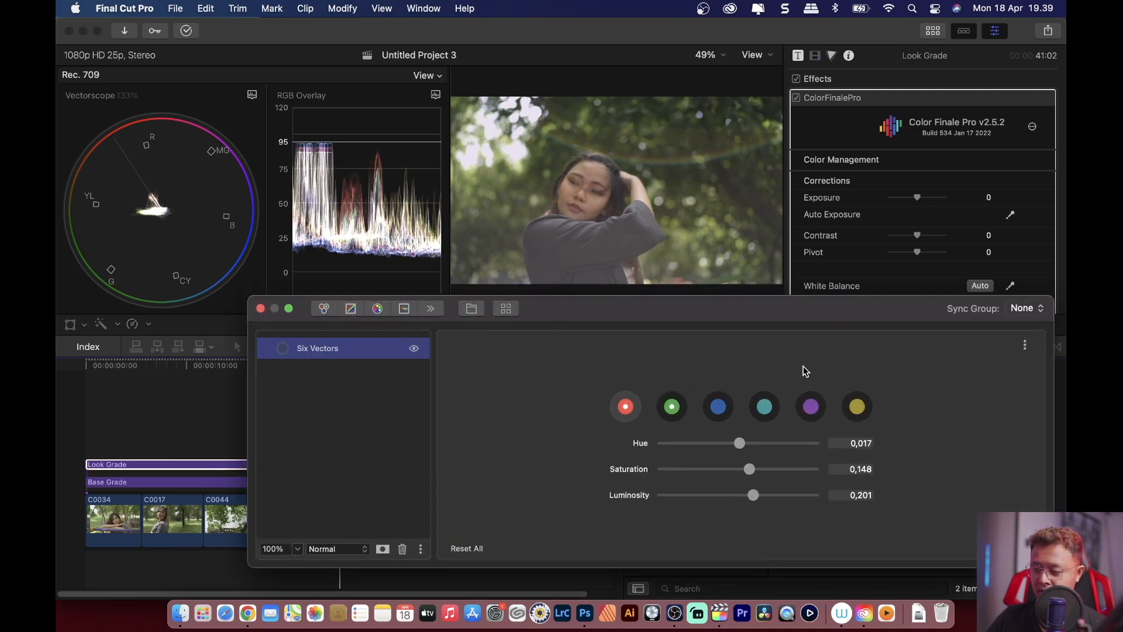
{"action": "left_click", "coordinate": [857, 406]}
{"action": "mouse_move", "coordinate": [738, 468]}
{"action": "left_mouse_down"}
{"action": "mouse_move", "coordinate": [660, 473]}
{"action": "mouse_move", "coordinate": [775, 470]}
{"action": "mouse_move", "coordinate": [751, 477]}
{"action": "left_mouse_up"}
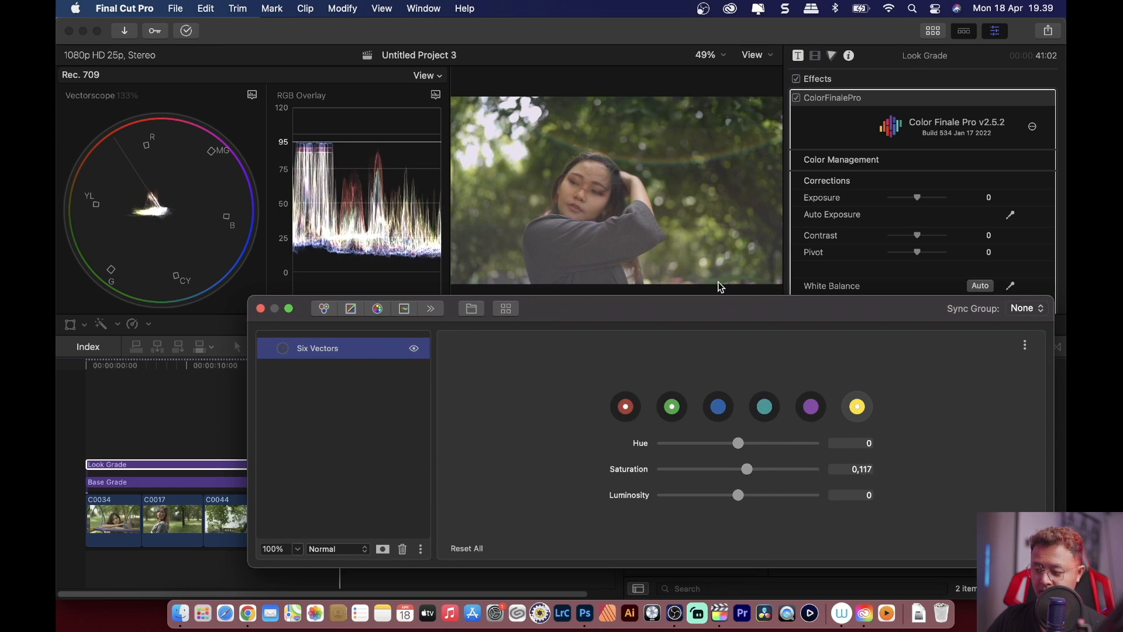
{"action": "key", "text": "super+z"}
{"action": "left_click_drag", "start_coordinate": [738, 442], "coordinate": [741, 441]}
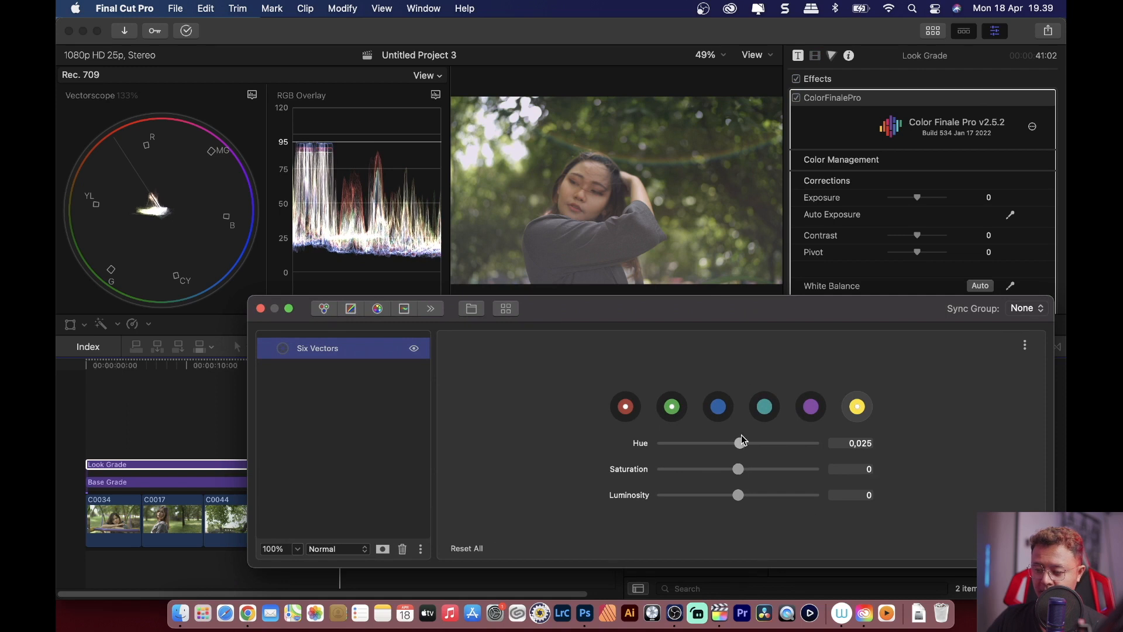
Go to the second C0044 clip and compare its image with the Six Vectors layer hidden and shown
{"action": "left_click_drag", "start_coordinate": [709, 297], "coordinate": [1014, 311]}
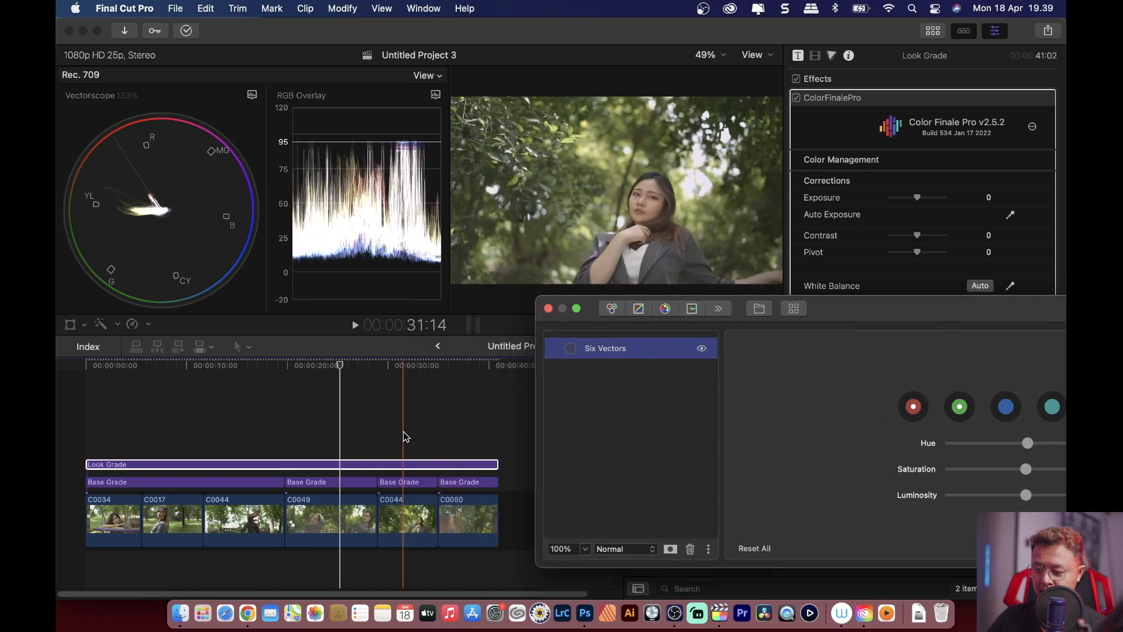
{"action": "left_click", "coordinate": [404, 438]}
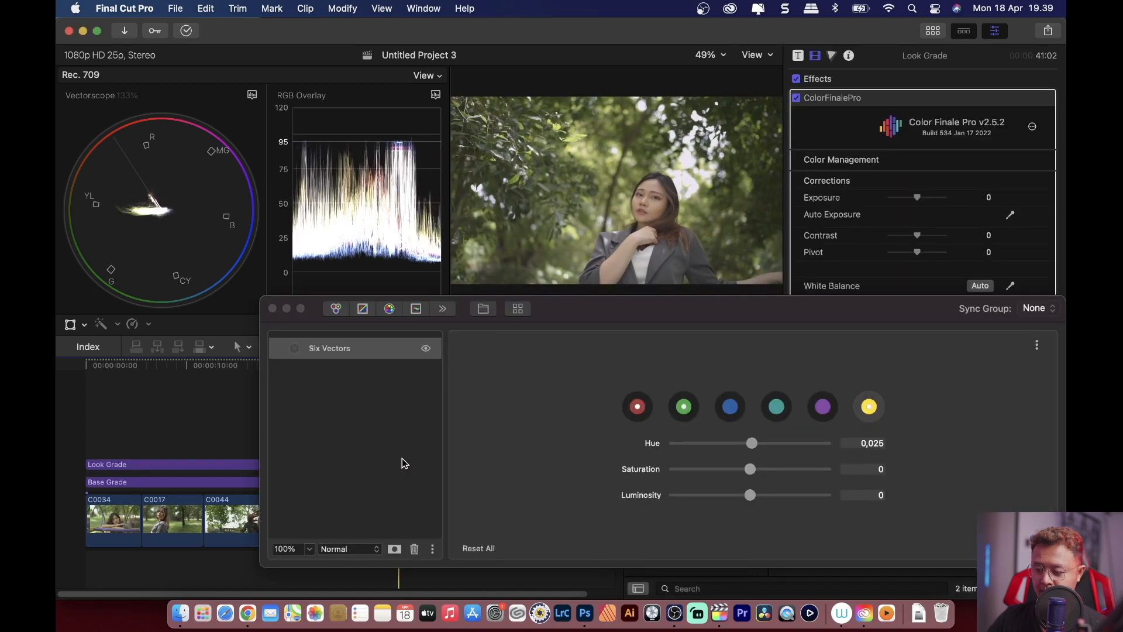
{"action": "left_click_drag", "start_coordinate": [606, 321], "coordinate": [542, 308]}
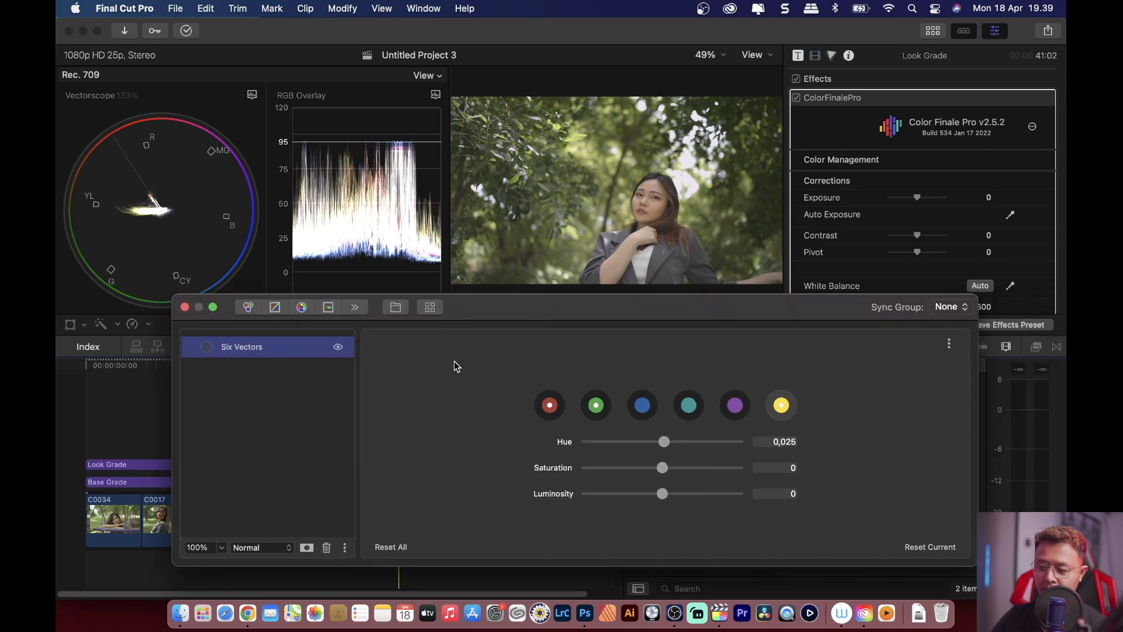
{"action": "left_click", "coordinate": [337, 348]}
{"action": "left_click", "coordinate": [336, 347]}
{"action": "left_click", "coordinate": [337, 348]}
{"action": "left_click", "coordinate": [337, 348]}
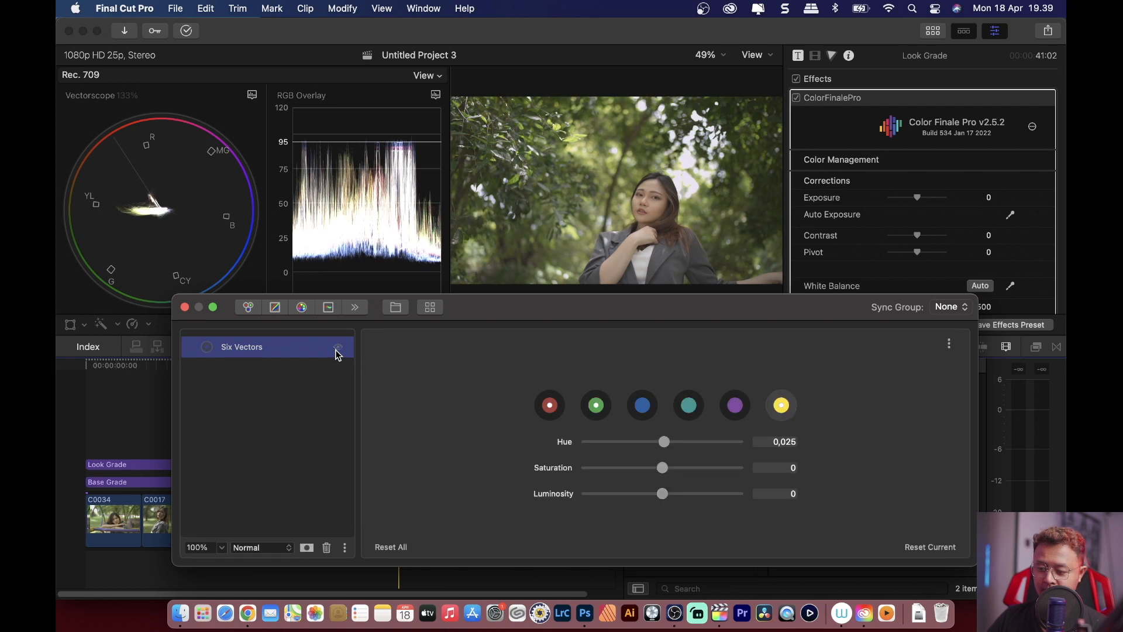
Add a Camera Matrix layer with Hue and Saturation at about -31% and -2% for blue, 10% and 31% for green, 18% and 17% for red
{"action": "left_click", "coordinate": [326, 384]}
{"action": "left_click", "coordinate": [355, 308]}
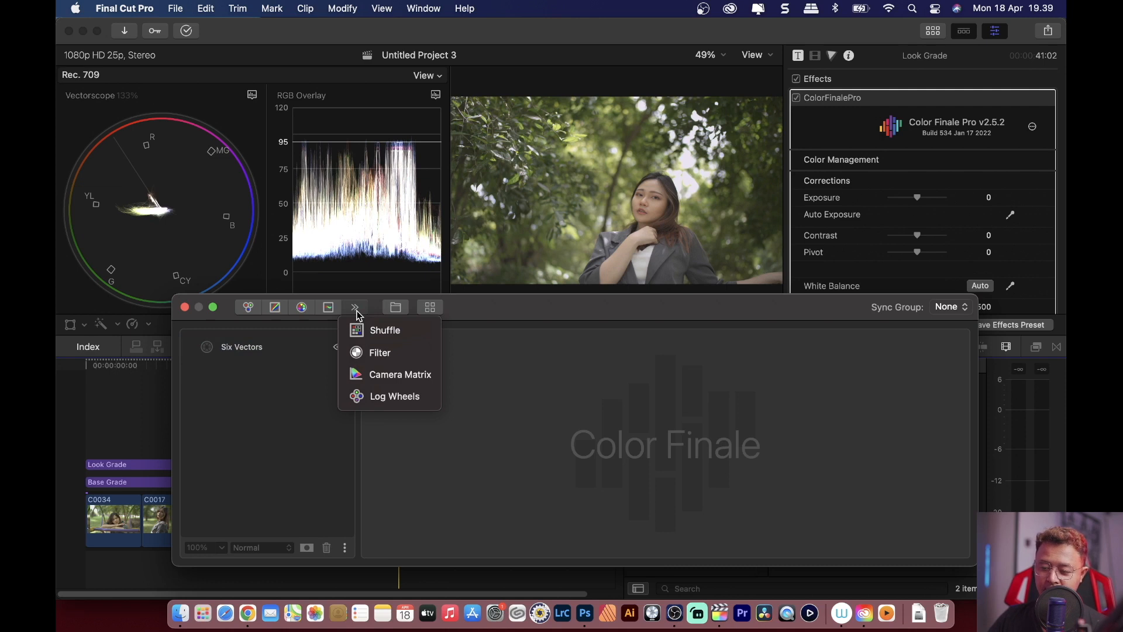
{"action": "left_click", "coordinate": [406, 378]}
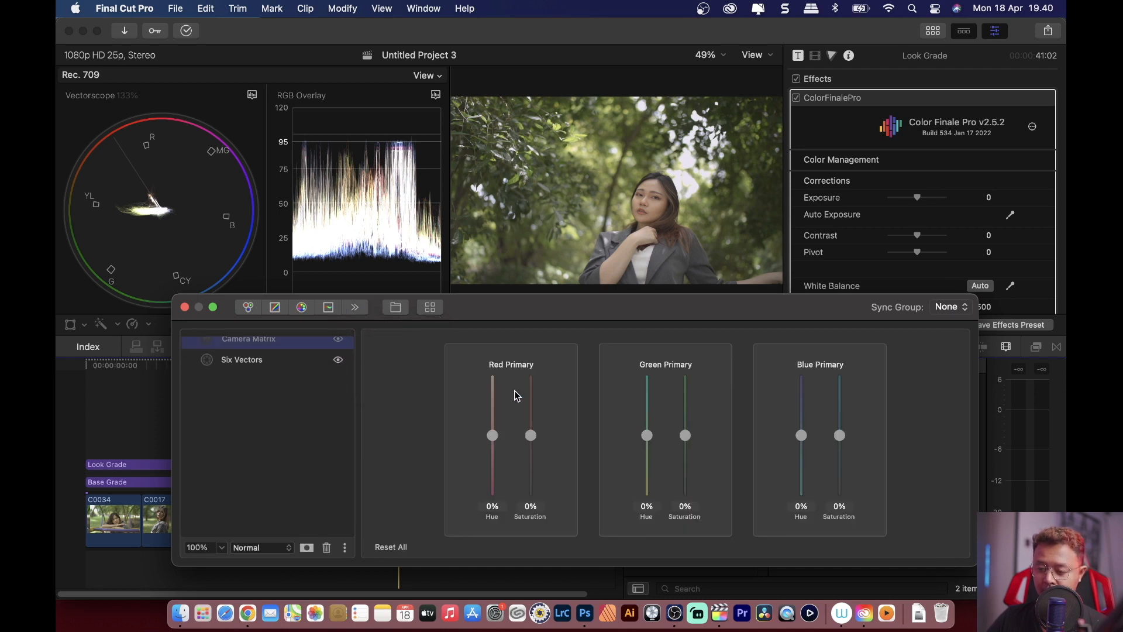
{"action": "mouse_move", "coordinate": [840, 437]}
{"action": "left_mouse_down"}
{"action": "mouse_move", "coordinate": [837, 419]}
{"action": "mouse_move", "coordinate": [837, 494]}
{"action": "mouse_move", "coordinate": [842, 380]}
{"action": "mouse_move", "coordinate": [849, 447]}
{"action": "mouse_move", "coordinate": [846, 406]}
{"action": "mouse_move", "coordinate": [843, 440]}
{"action": "mouse_move", "coordinate": [800, 422]}
{"action": "mouse_move", "coordinate": [801, 460]}
{"action": "mouse_move", "coordinate": [837, 421]}
{"action": "mouse_move", "coordinate": [840, 439]}
{"action": "left_mouse_up"}
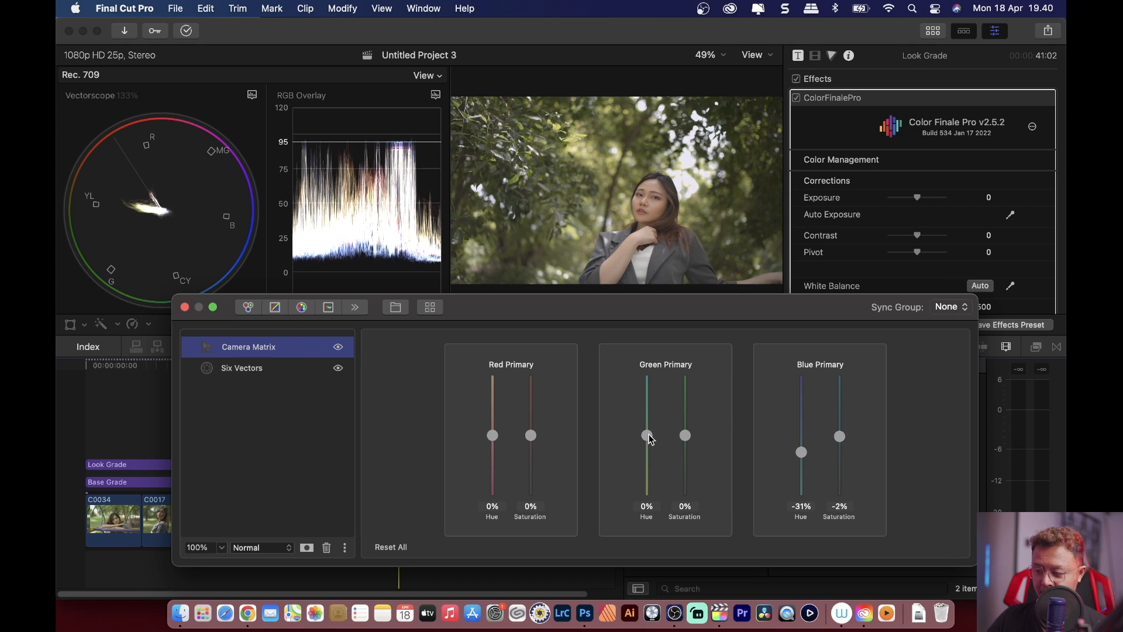
{"action": "left_click_drag", "start_coordinate": [646, 436], "coordinate": [683, 419]}
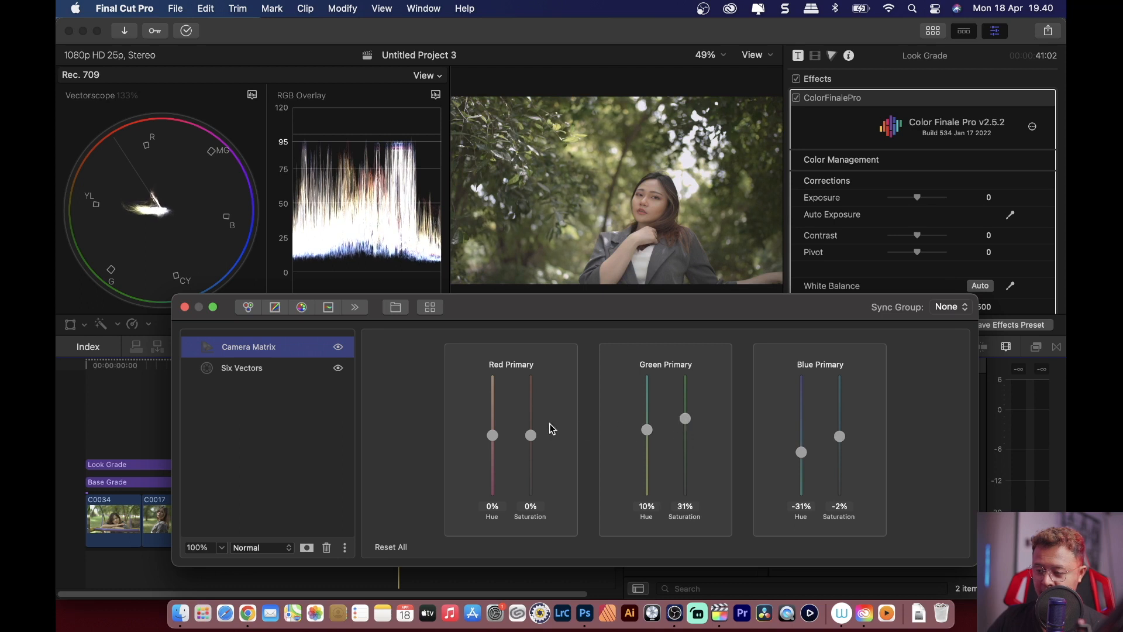
{"action": "left_click_drag", "start_coordinate": [491, 421], "coordinate": [529, 429]}
Compare the image with the Camera Matrix layer hidden and shown, and review the Camera Matrix and Six Vectors layer settings
{"action": "left_click", "coordinate": [342, 348]}
{"action": "left_click", "coordinate": [342, 348]}
{"action": "left_click", "coordinate": [341, 349]}
{"action": "left_click", "coordinate": [341, 348]}
{"action": "left_click", "coordinate": [342, 348]}
{"action": "left_click", "coordinate": [342, 348]}
{"action": "left_click", "coordinate": [342, 349]}
{"action": "left_click", "coordinate": [341, 348]}
{"action": "left_click", "coordinate": [286, 393]}
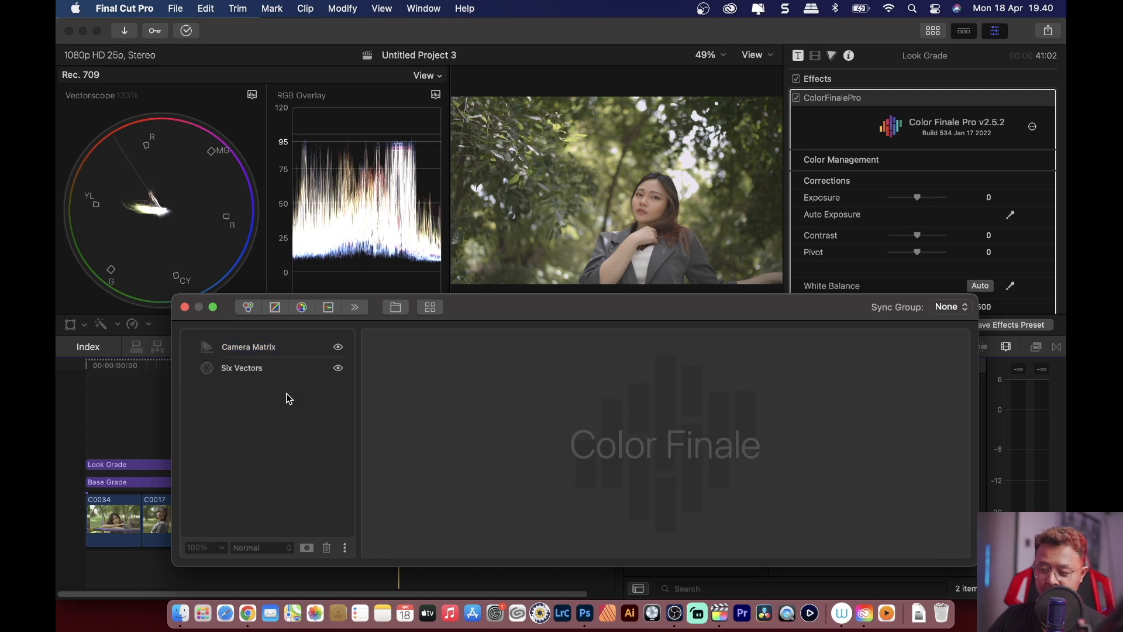
{"action": "left_click", "coordinate": [300, 353]}
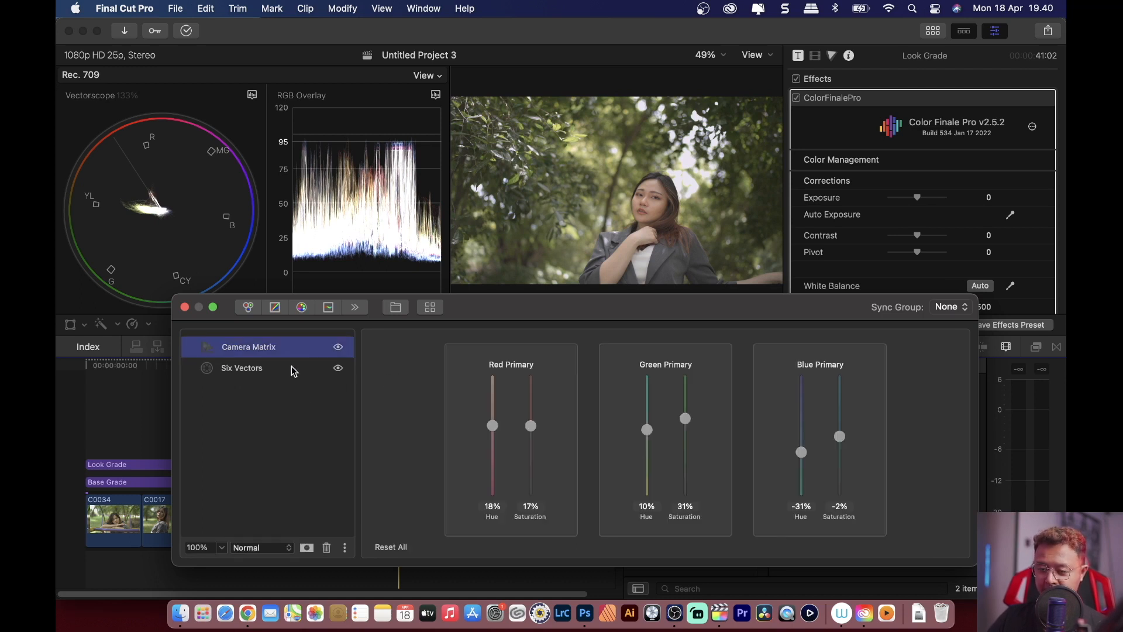
{"action": "left_click", "coordinate": [291, 366]}
{"action": "left_click", "coordinate": [286, 340]}
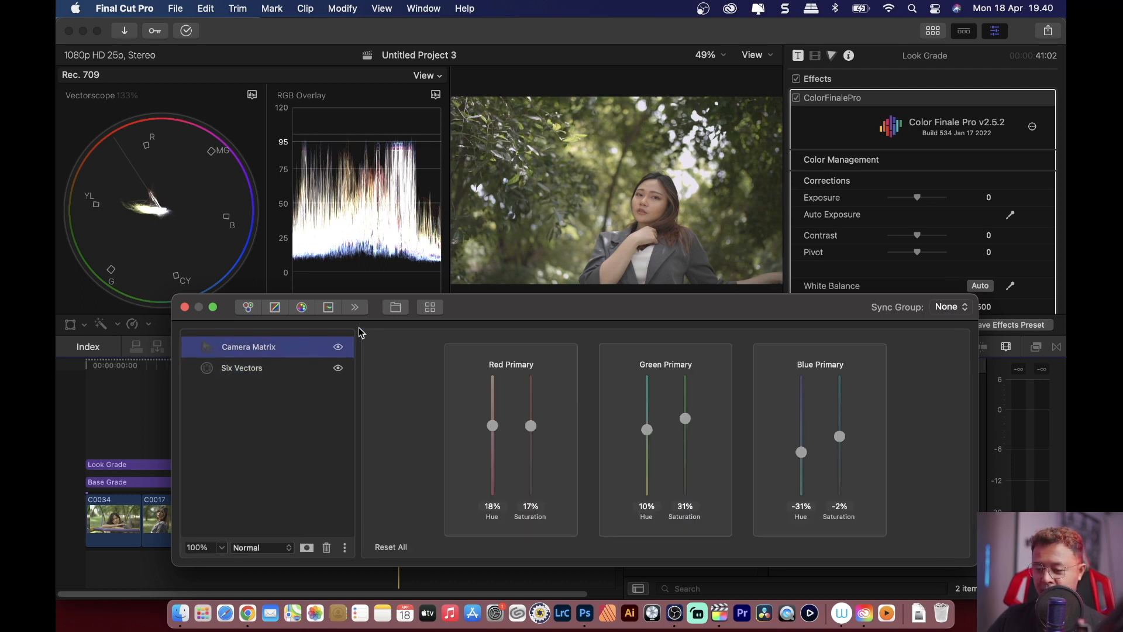
Add a Log Wheels layer with red, green and blue at about -0,15, 0,01, 0,14 for Offset and -0,26, -0,56, -0,85 for Highlights
{"action": "left_click", "coordinate": [358, 309]}
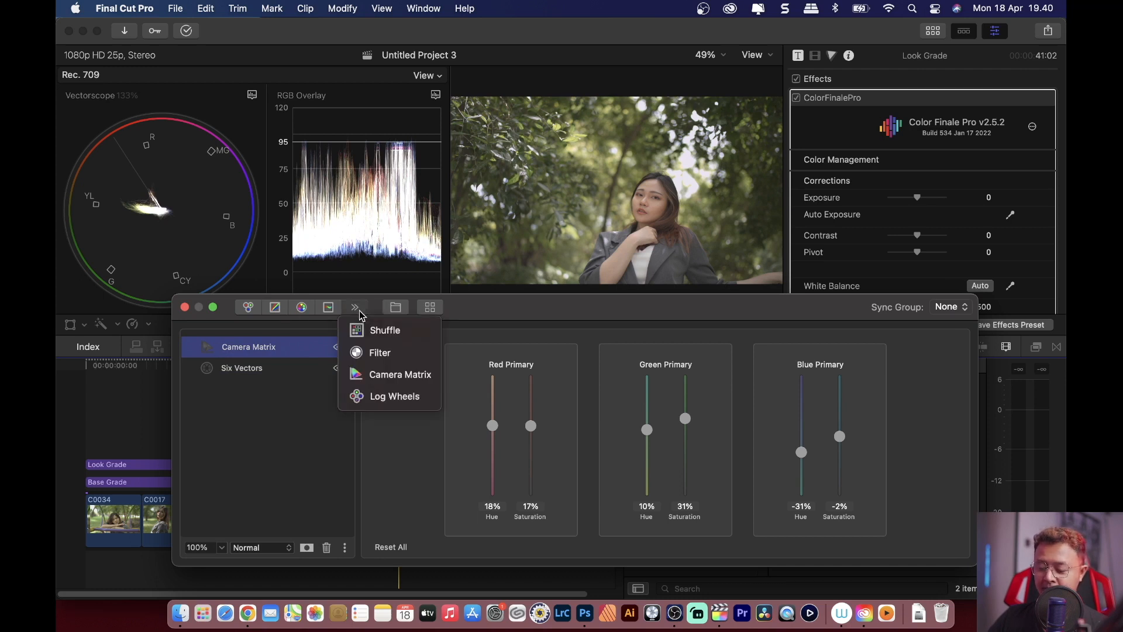
{"action": "left_click", "coordinate": [394, 396]}
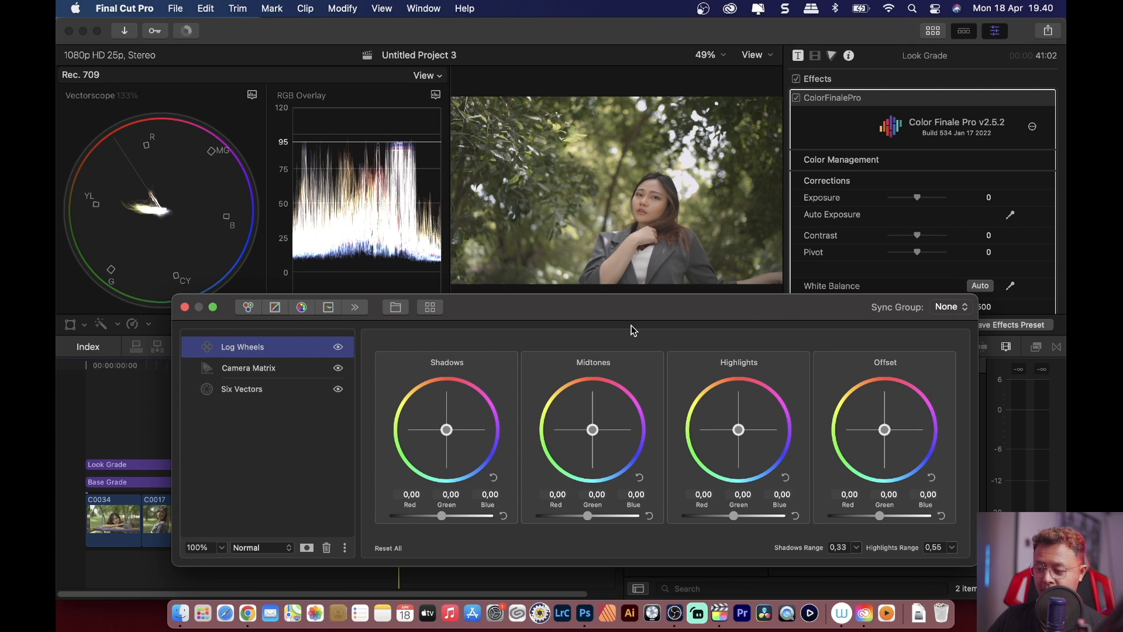
{"action": "left_click_drag", "start_coordinate": [885, 433], "coordinate": [916, 486]}
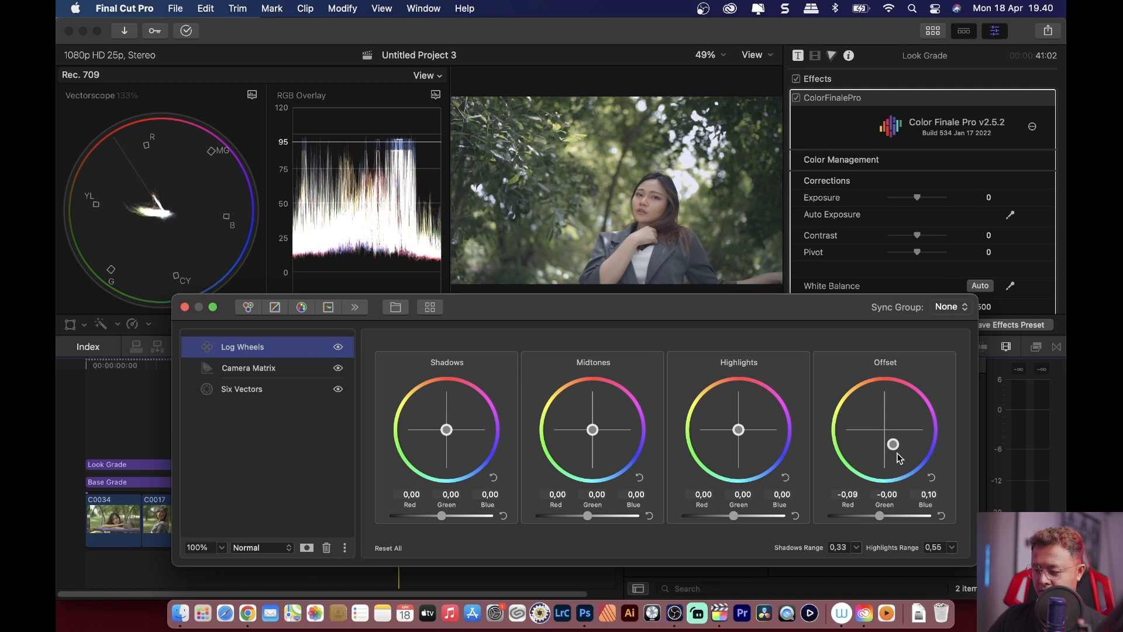
{"action": "left_click_drag", "start_coordinate": [895, 447], "coordinate": [901, 473]}
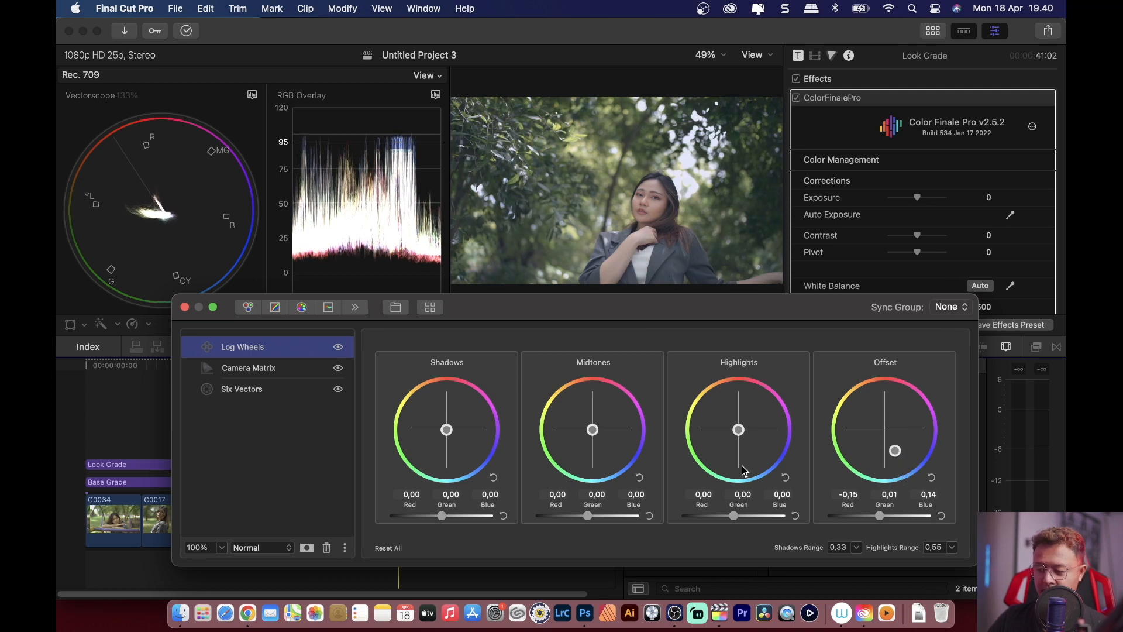
{"action": "left_click_drag", "start_coordinate": [735, 514], "coordinate": [706, 507]}
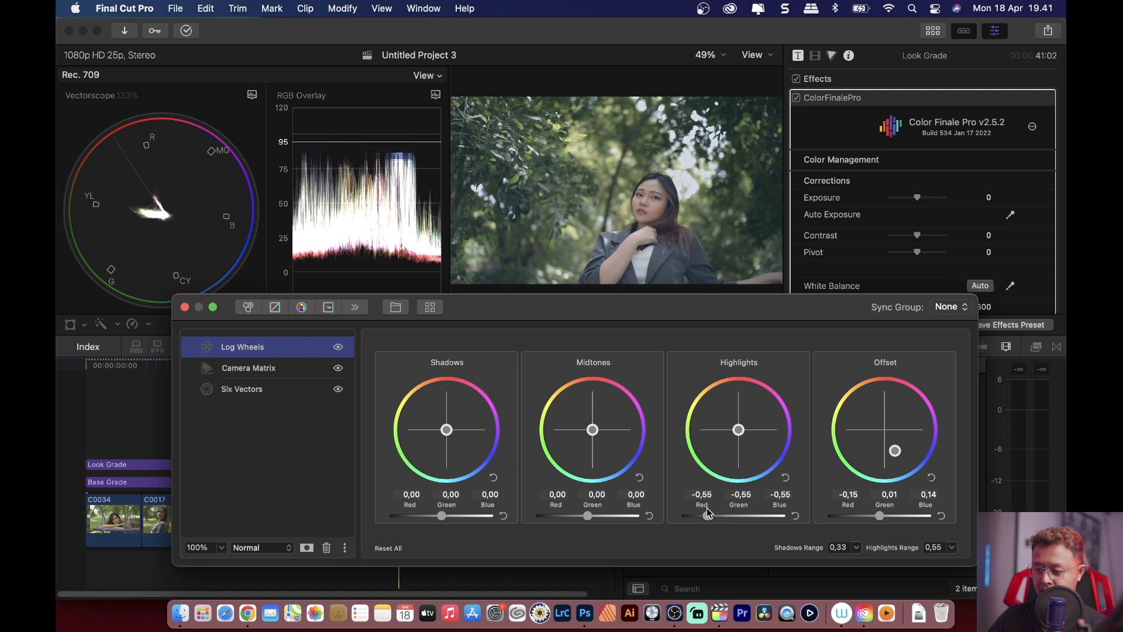
{"action": "left_click_drag", "start_coordinate": [731, 429], "coordinate": [663, 294]}
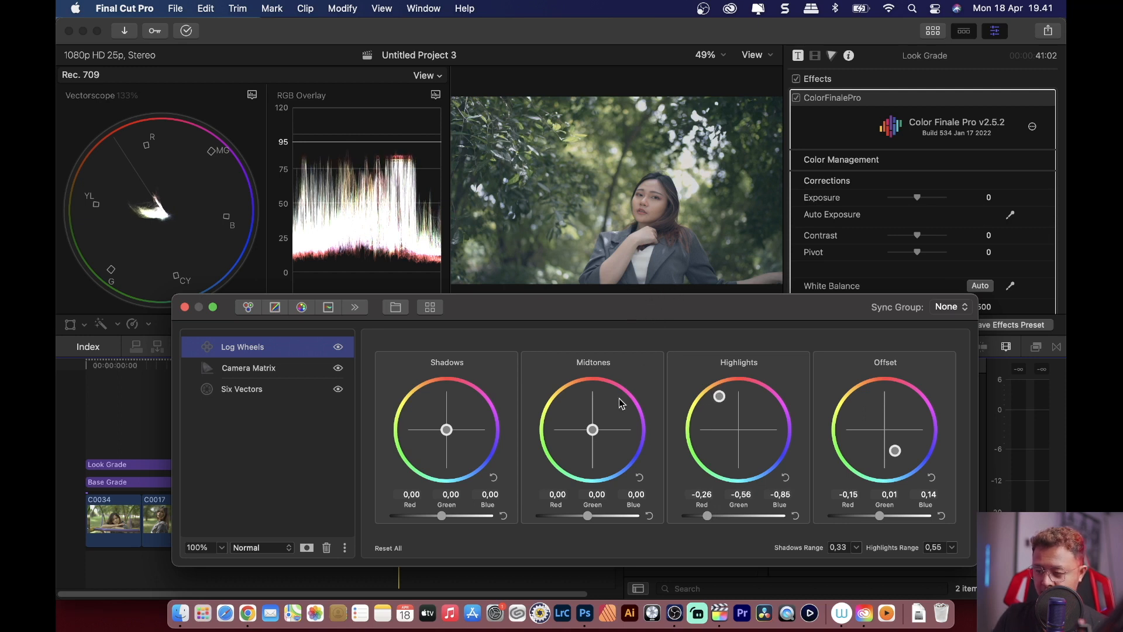
Warm the Log Wheels Midtones to about 0,25 red, 0,02 green and -0,27 blue, with their brightness slider reset
{"action": "mouse_move", "coordinate": [587, 517]}
{"action": "left_mouse_down"}
{"action": "mouse_move", "coordinate": [566, 515]}
{"action": "mouse_move", "coordinate": [581, 515]}
{"action": "left_mouse_up"}
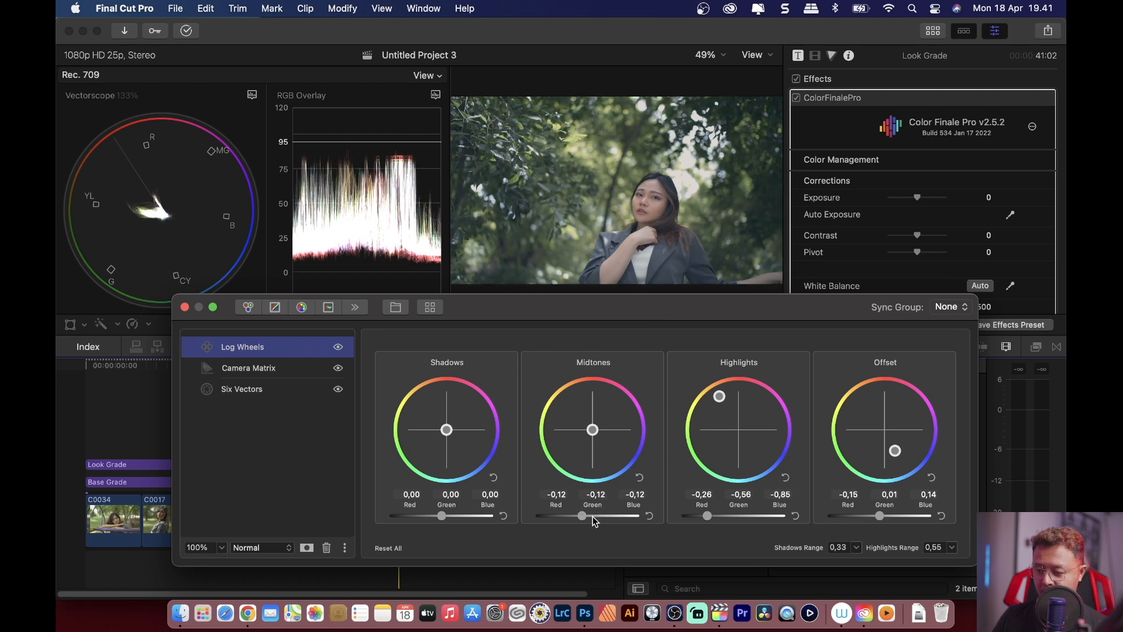
{"action": "left_click", "coordinate": [649, 515]}
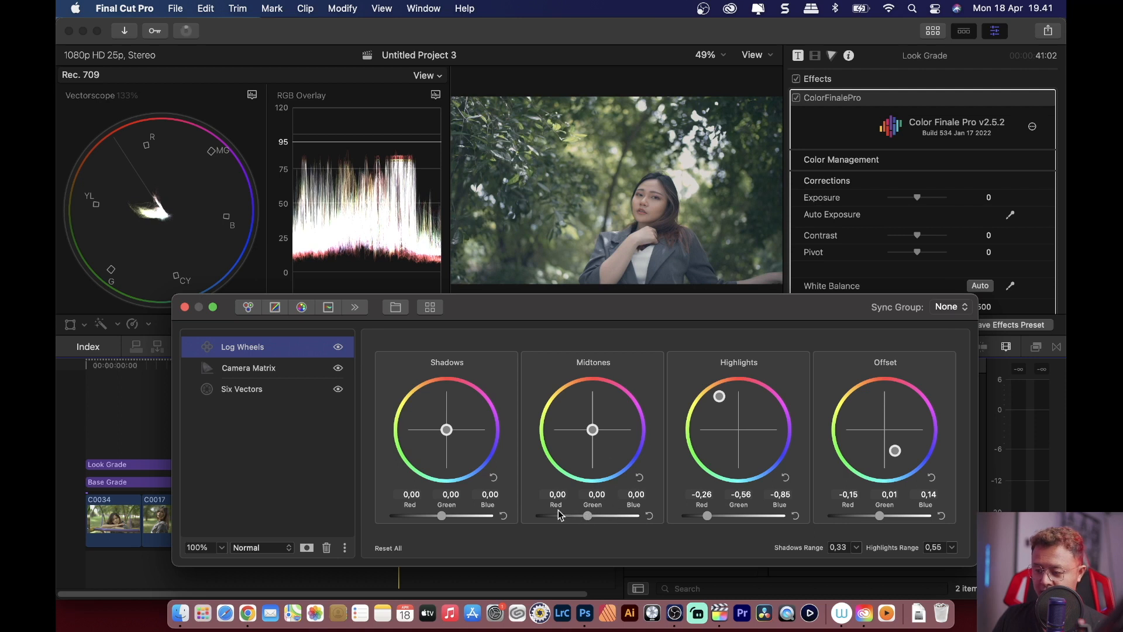
{"action": "left_click_drag", "start_coordinate": [593, 433], "coordinate": [531, 334]}
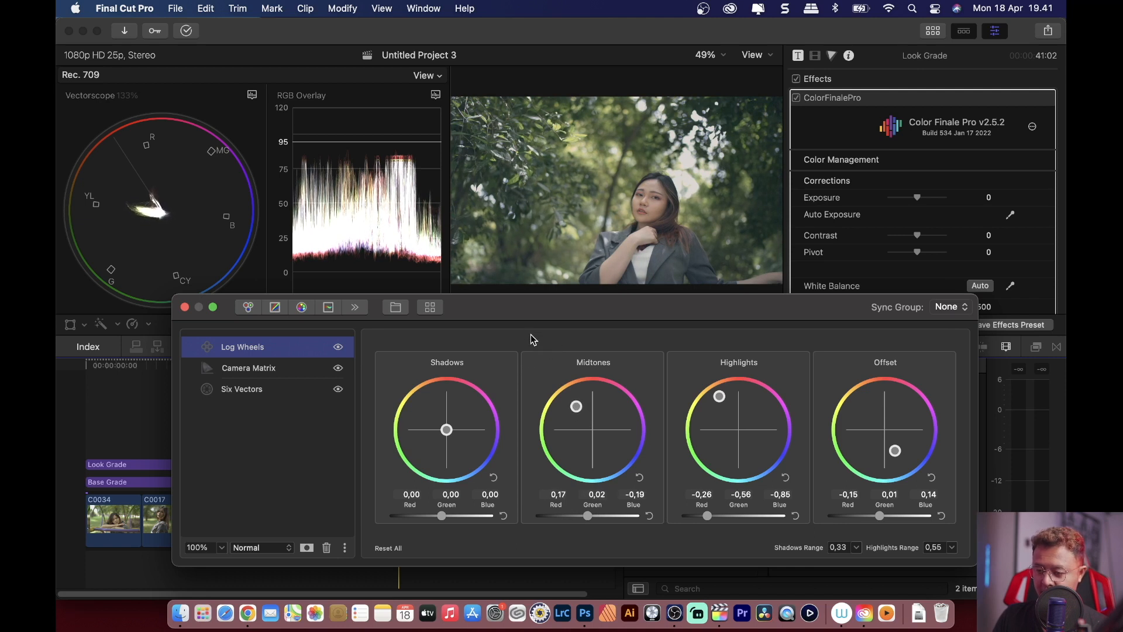
{"action": "left_click_drag", "start_coordinate": [574, 407], "coordinate": [565, 380]}
Cool the Log Wheels Shadows to about -0,17 red, 0,07 green and 0,22 blue
{"action": "left_click_drag", "start_coordinate": [445, 448], "coordinate": [466, 459]}
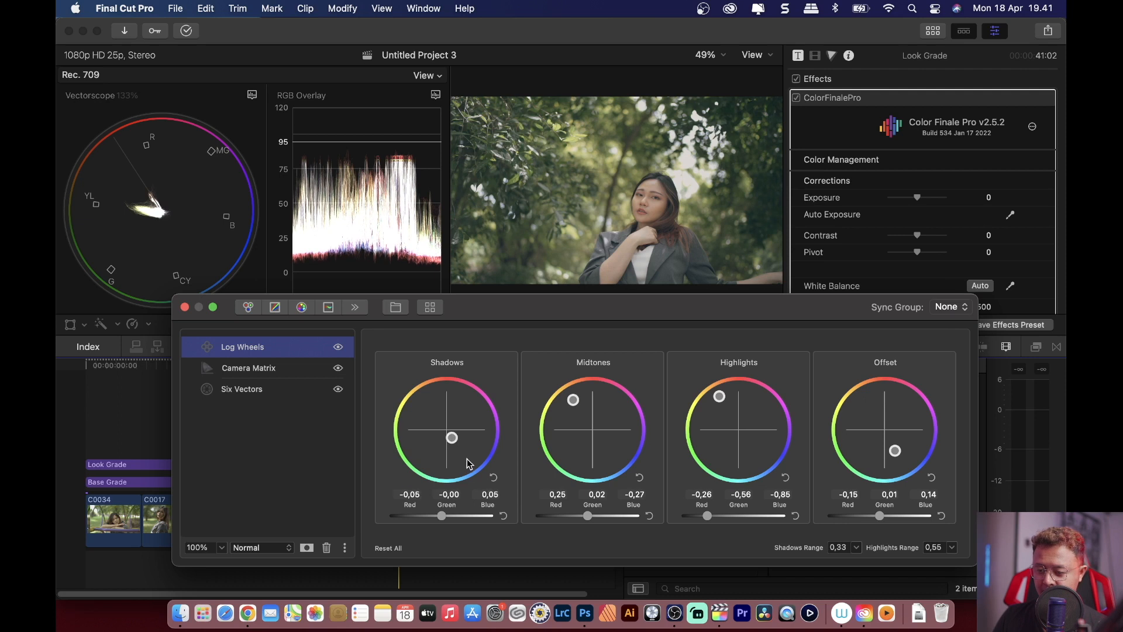
{"action": "left_click", "coordinate": [494, 477]}
{"action": "left_click_drag", "start_coordinate": [440, 515], "coordinate": [433, 513]}
{"action": "left_click_drag", "start_coordinate": [456, 428], "coordinate": [475, 452]}
{"action": "left_click_drag", "start_coordinate": [518, 520], "coordinate": [439, 510]}
{"action": "left_click_drag", "start_coordinate": [452, 446], "coordinate": [477, 490]}
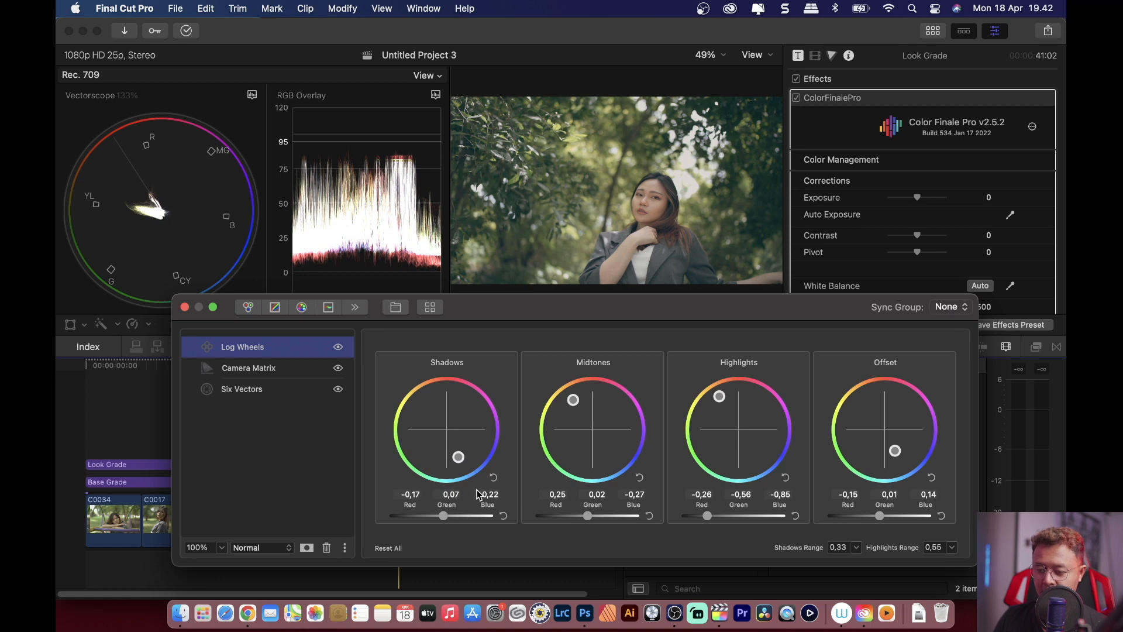
Add a Curves layer and shape the Master curve with a raised black point, lowered white point and steeper midtones
{"action": "left_click", "coordinate": [303, 446]}
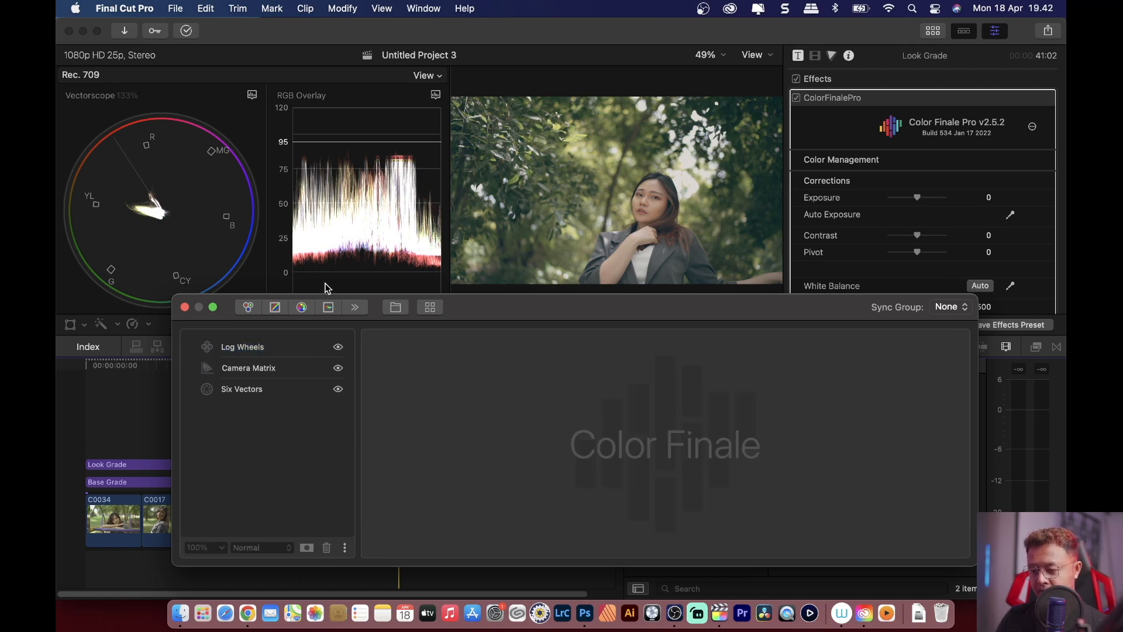
{"action": "left_click", "coordinate": [275, 307]}
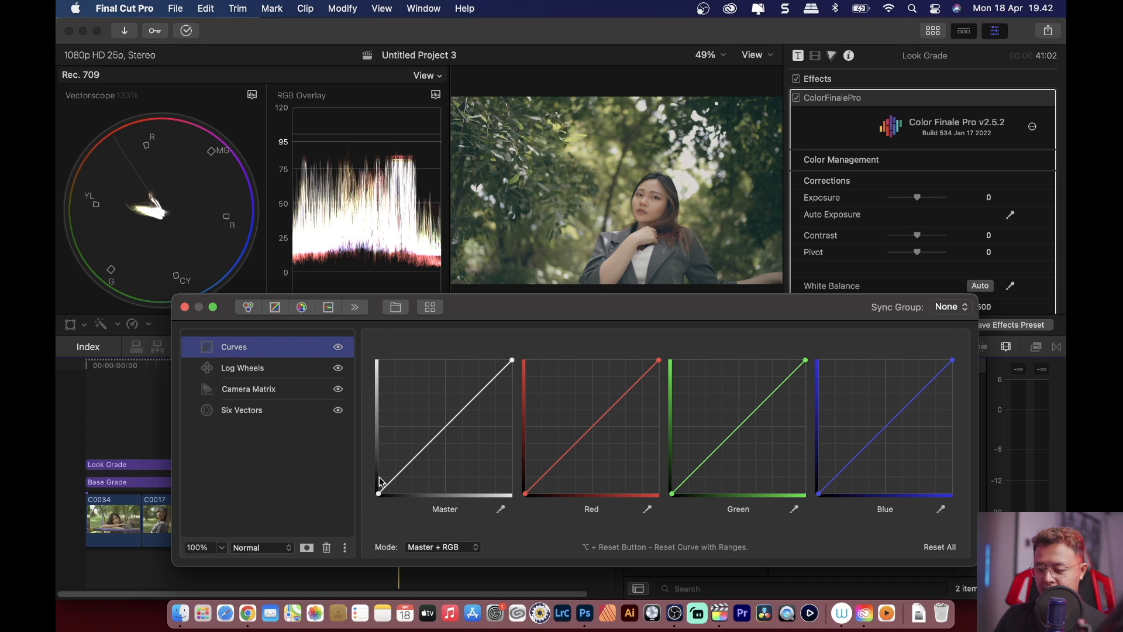
{"action": "left_click_drag", "start_coordinate": [512, 360], "coordinate": [522, 382]}
{"action": "left_click_drag", "start_coordinate": [421, 459], "coordinate": [452, 436]}
{"action": "left_click_drag", "start_coordinate": [377, 494], "coordinate": [454, 422]}
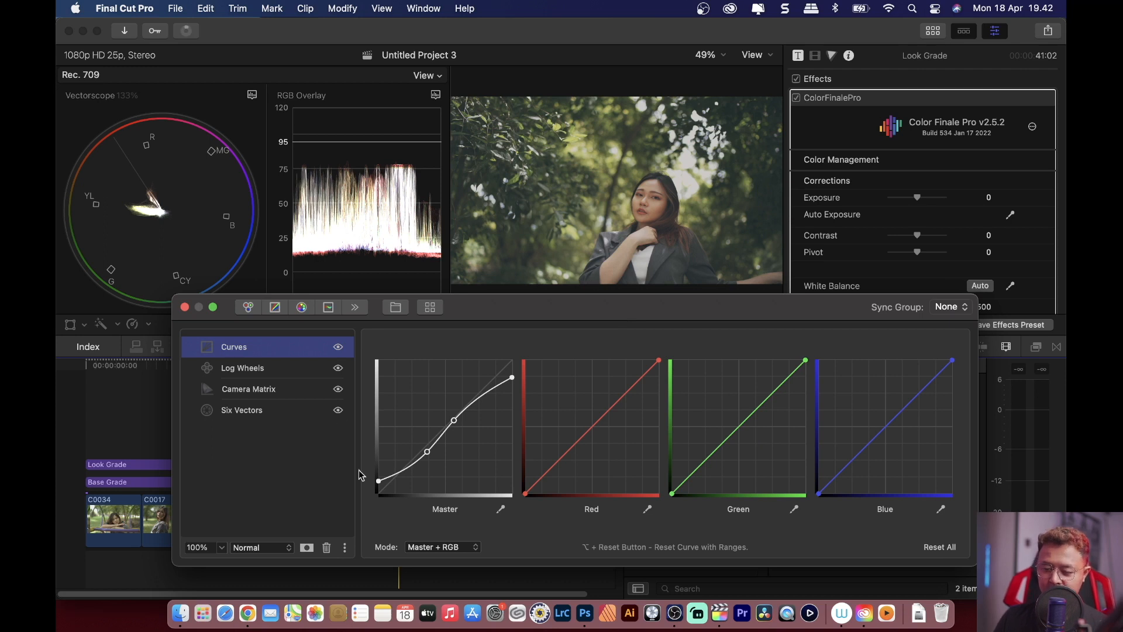
Reduce the Curves layer's opacity to 50%
{"action": "left_click", "coordinate": [230, 547]}
{"action": "left_click", "coordinate": [220, 550]}
{"action": "left_click", "coordinate": [222, 549]}
{"action": "mouse_move", "coordinate": [196, 569]}
{"action": "left_mouse_down"}
{"action": "mouse_move", "coordinate": [170, 564]}
{"action": "mouse_move", "coordinate": [220, 565]}
{"action": "mouse_move", "coordinate": [143, 565]}
{"action": "mouse_move", "coordinate": [185, 562]}
{"action": "left_mouse_up"}
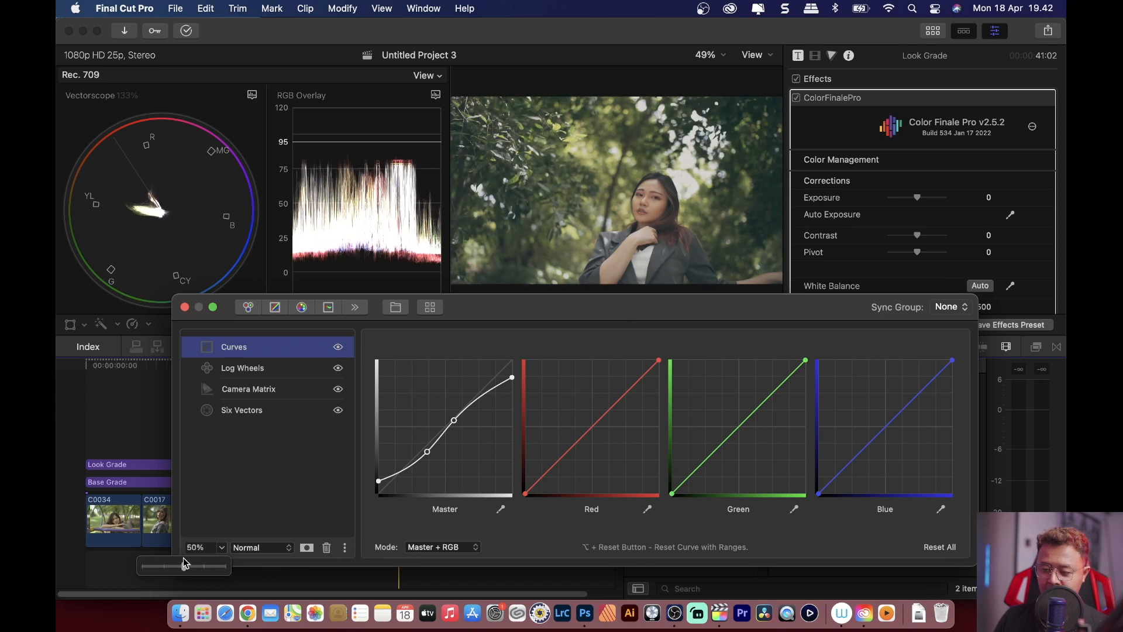
{"action": "left_click", "coordinate": [248, 500]}
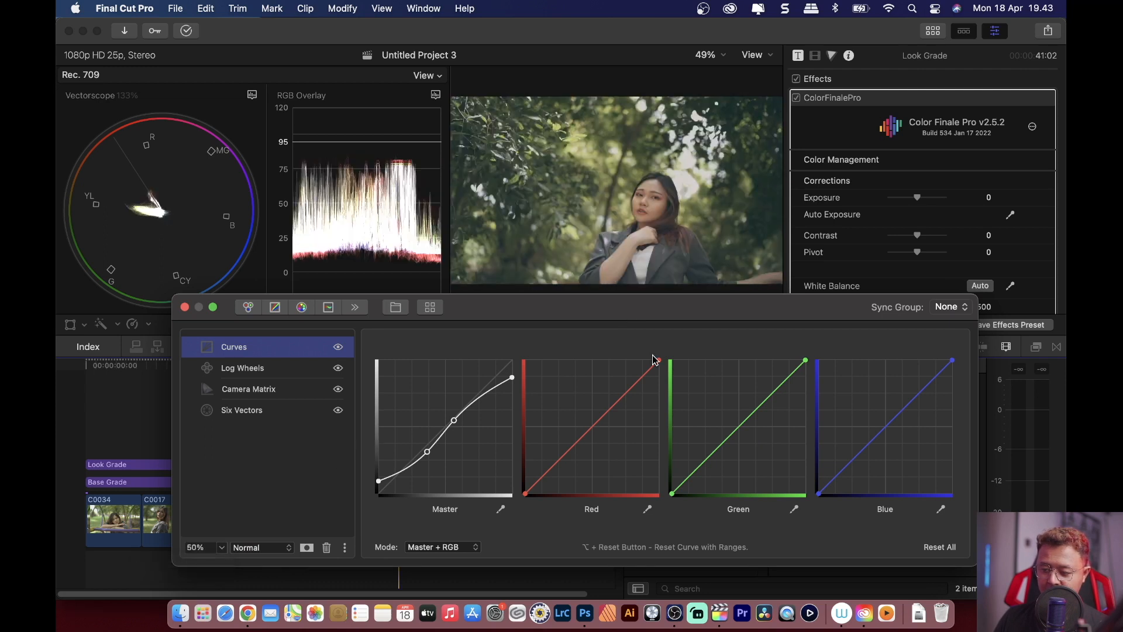
Reshape the Blue curve with lifted blacks and lowered whites, and add a control point on the upper part of the Red curve
{"action": "left_click_drag", "start_coordinate": [818, 494], "coordinate": [854, 461]}
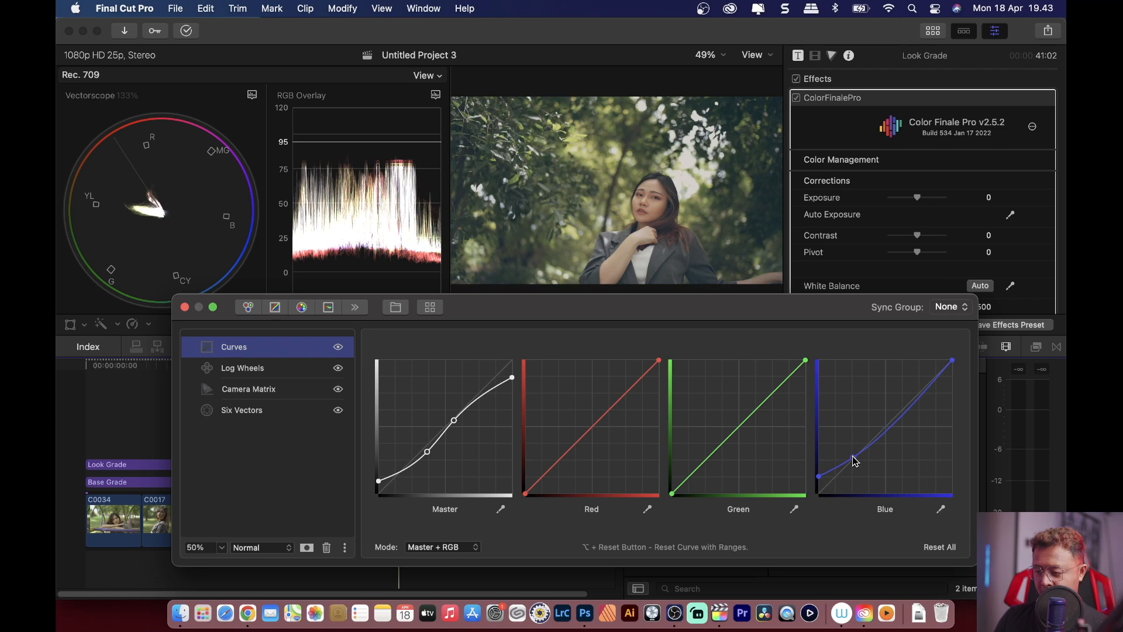
{"action": "left_click_drag", "start_coordinate": [894, 429], "coordinate": [891, 427]}
{"action": "left_click_drag", "start_coordinate": [951, 360], "coordinate": [954, 381]}
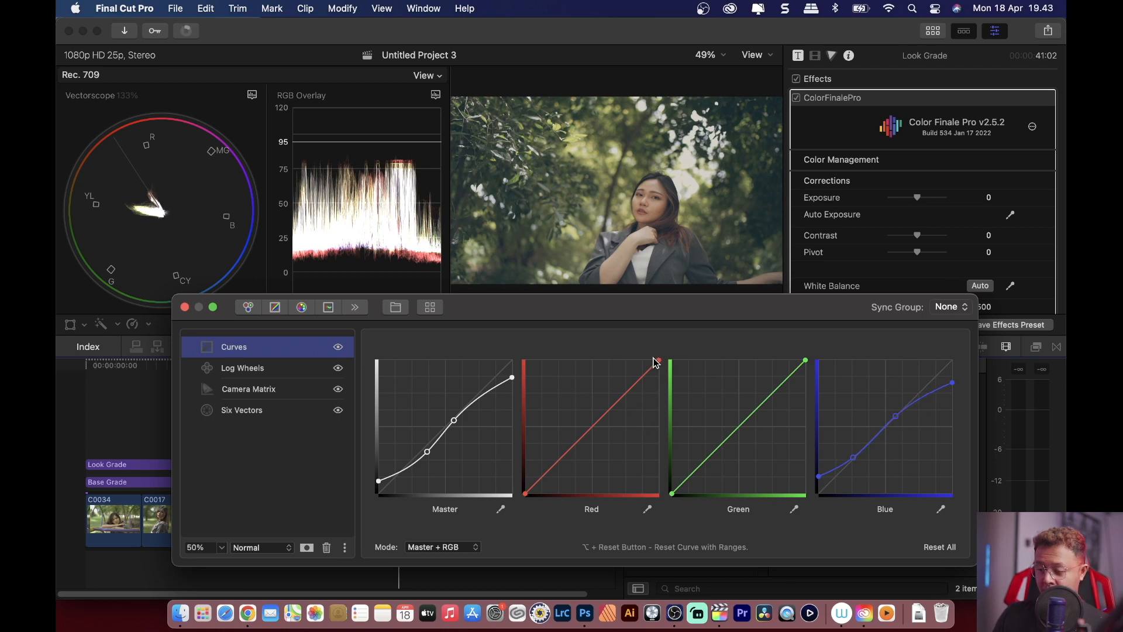
{"action": "left_click_drag", "start_coordinate": [657, 363], "coordinate": [623, 391]}
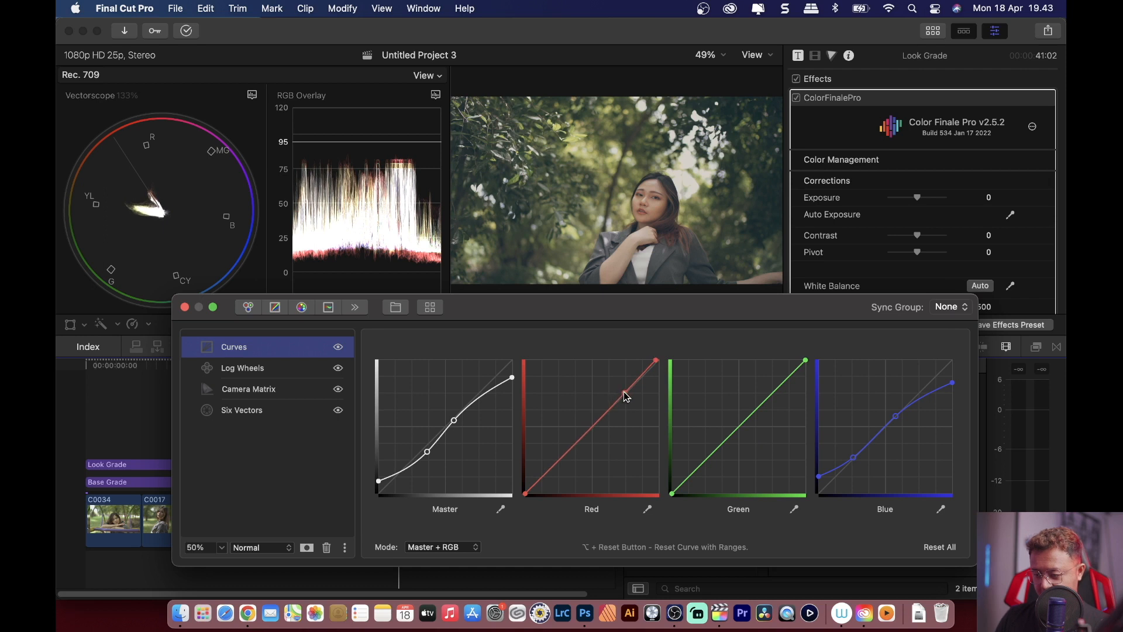
Compare the image with the Curves layer hidden and shown, and return to the Six Vectors layer
{"action": "left_click", "coordinate": [338, 347]}
{"action": "left_click", "coordinate": [338, 347]}
{"action": "left_click", "coordinate": [337, 347]}
{"action": "left_click", "coordinate": [337, 348]}
{"action": "left_click", "coordinate": [338, 347]}
{"action": "left_click", "coordinate": [338, 347]}
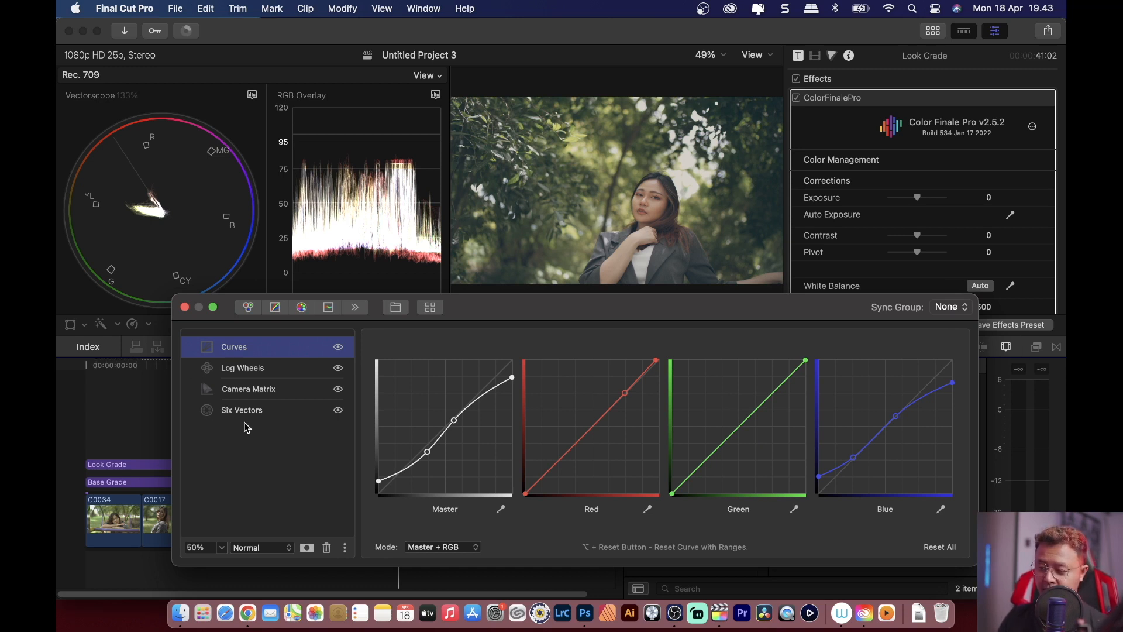
{"action": "left_click", "coordinate": [274, 411]}
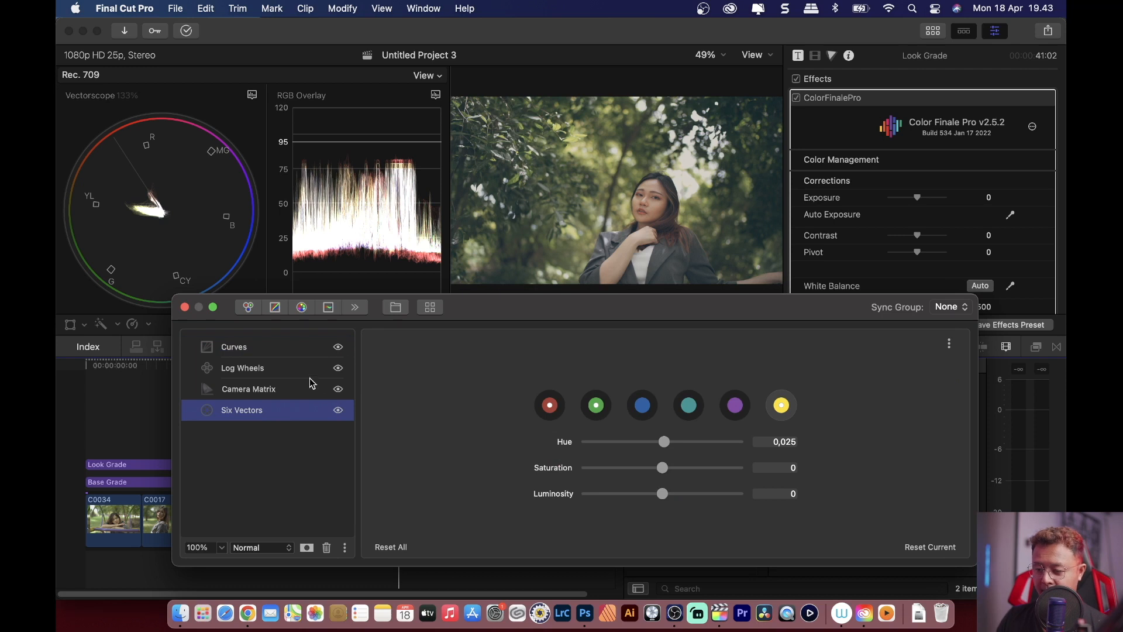
Move the Color Finale window clear of the timeline and park the playhead on the second C0044 clip with the Look Grade title selected
{"action": "left_click", "coordinate": [93, 434]}
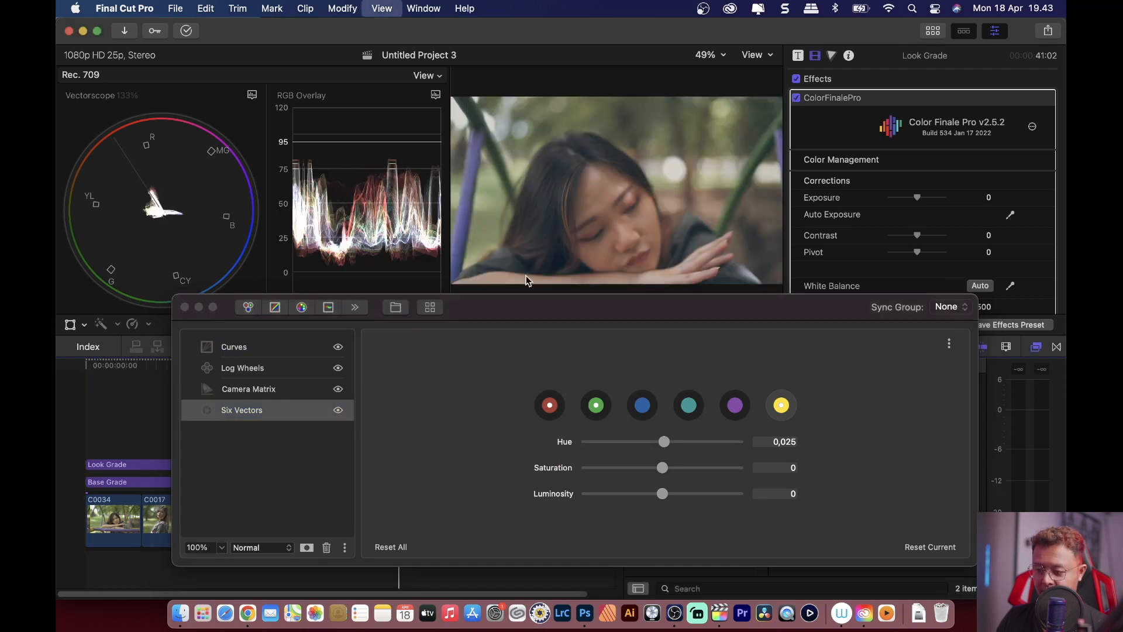
{"action": "left_click_drag", "start_coordinate": [529, 309], "coordinate": [749, 339]}
{"action": "left_click", "coordinate": [295, 427]}
{"action": "left_click", "coordinate": [289, 464]}
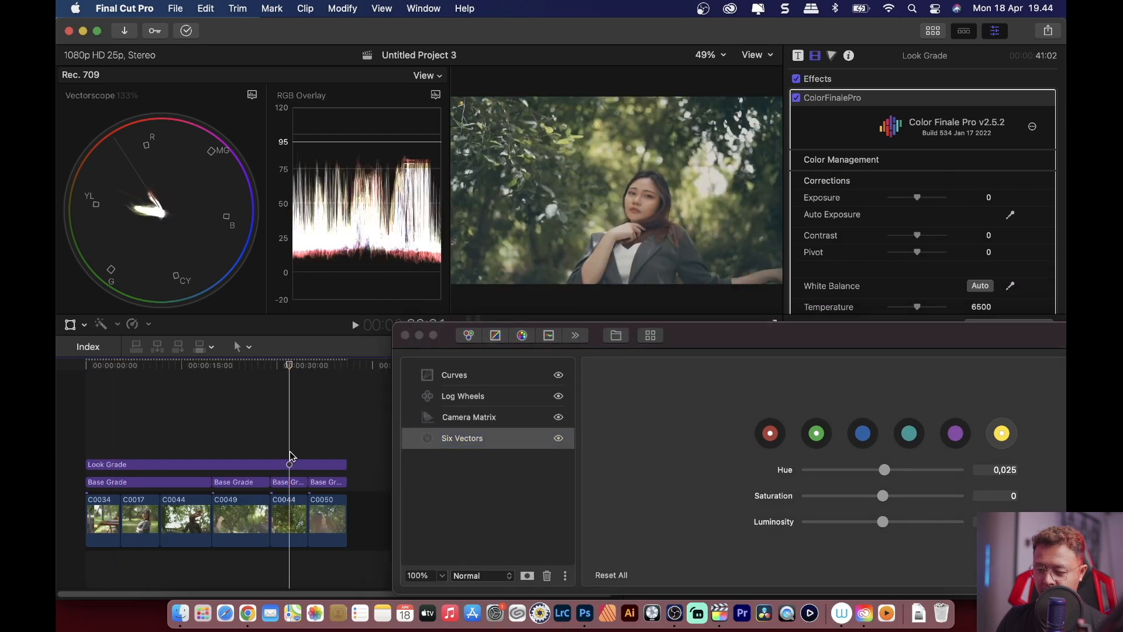
{"action": "left_click", "coordinate": [488, 477]}
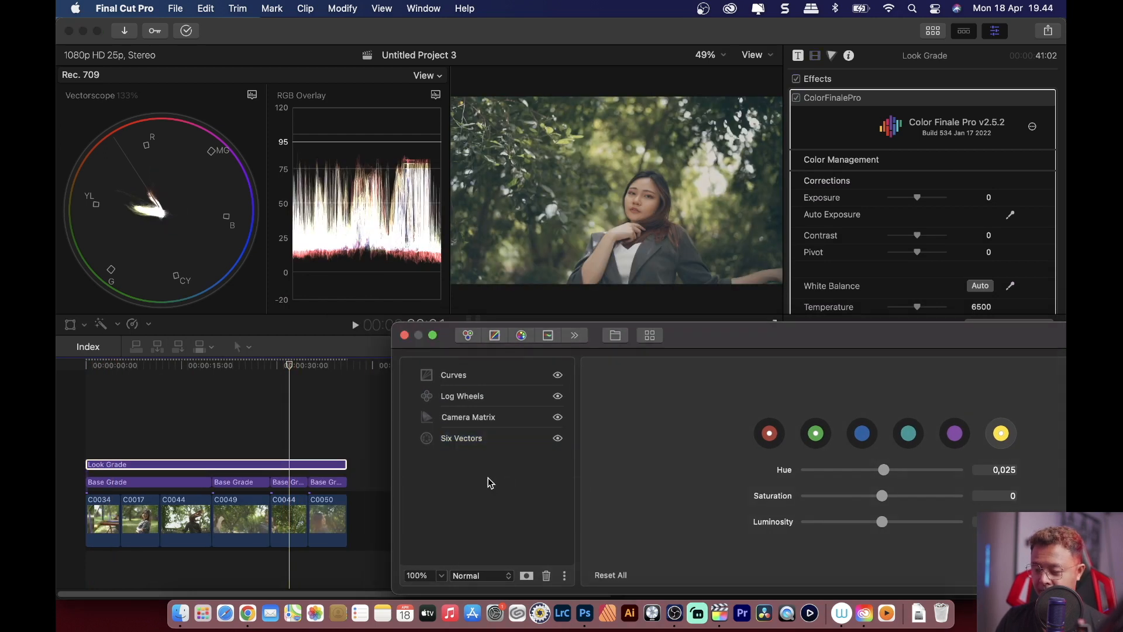
Group the Curves, Log Wheels, Camera Matrix and Six Vectors layers of the Look Grade together
{"action": "left_click", "coordinate": [495, 443]}
{"action": "left_click", "coordinate": [507, 374], "text": "shift"}
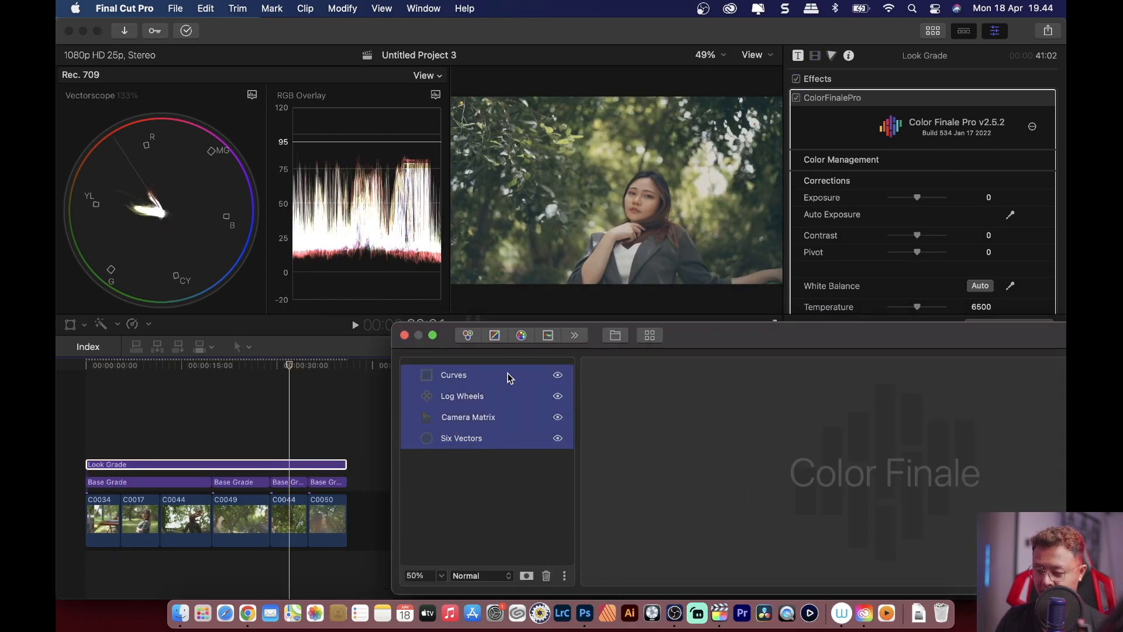
{"action": "left_click", "coordinate": [624, 336]}
{"action": "left_click", "coordinate": [461, 411]}
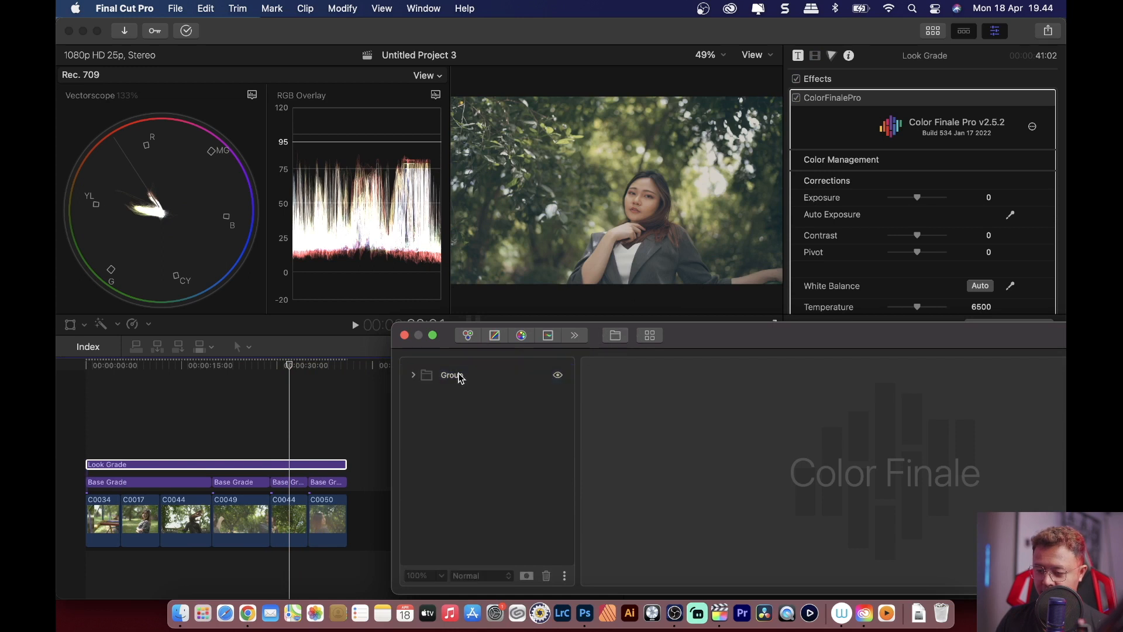
Rename the new layer group "2ndary correction look"
{"action": "left_click", "coordinate": [445, 378]}
{"action": "left_click", "coordinate": [448, 376]}
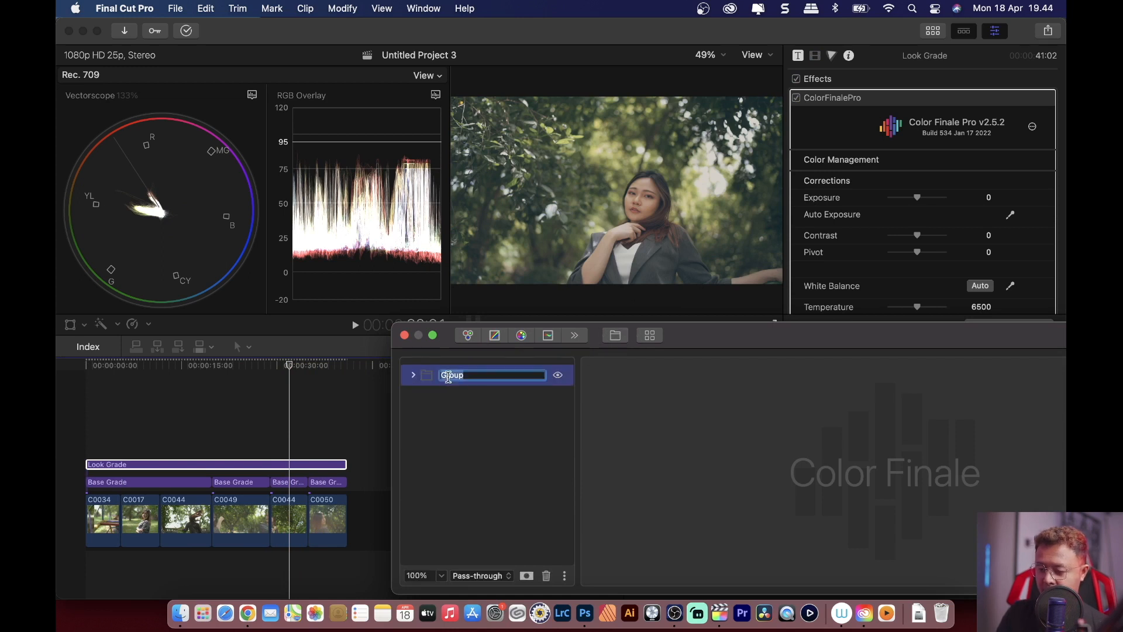
{"action": "type", "text": "2ndary correction look"}
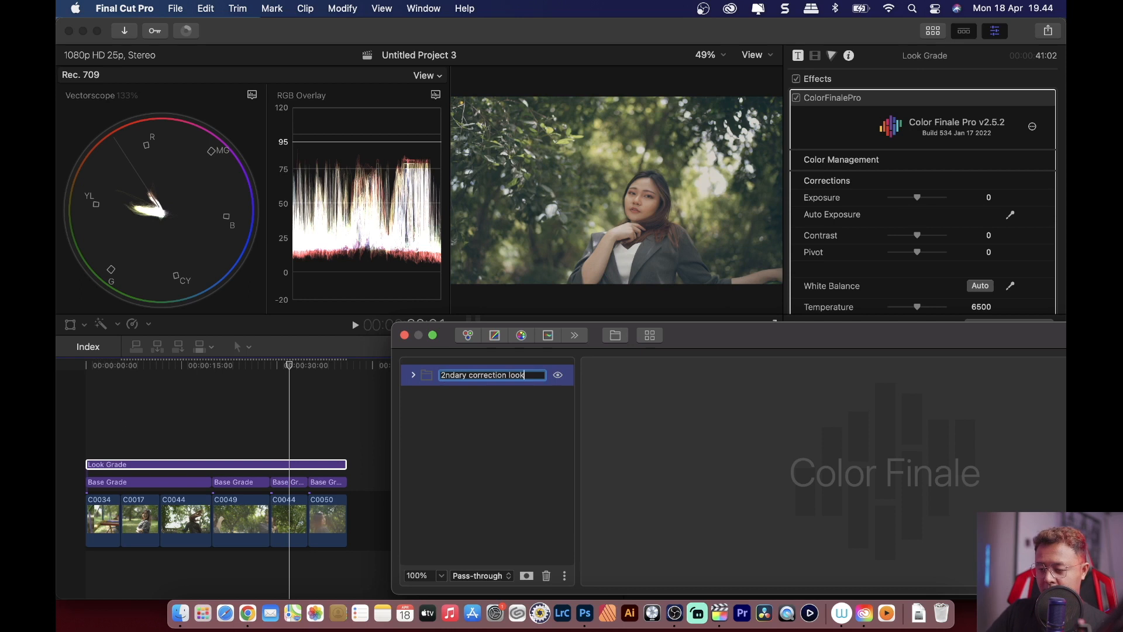
{"action": "left_click", "coordinate": [472, 403]}
{"action": "left_click", "coordinate": [514, 376]}
{"action": "left_click", "coordinate": [476, 396]}
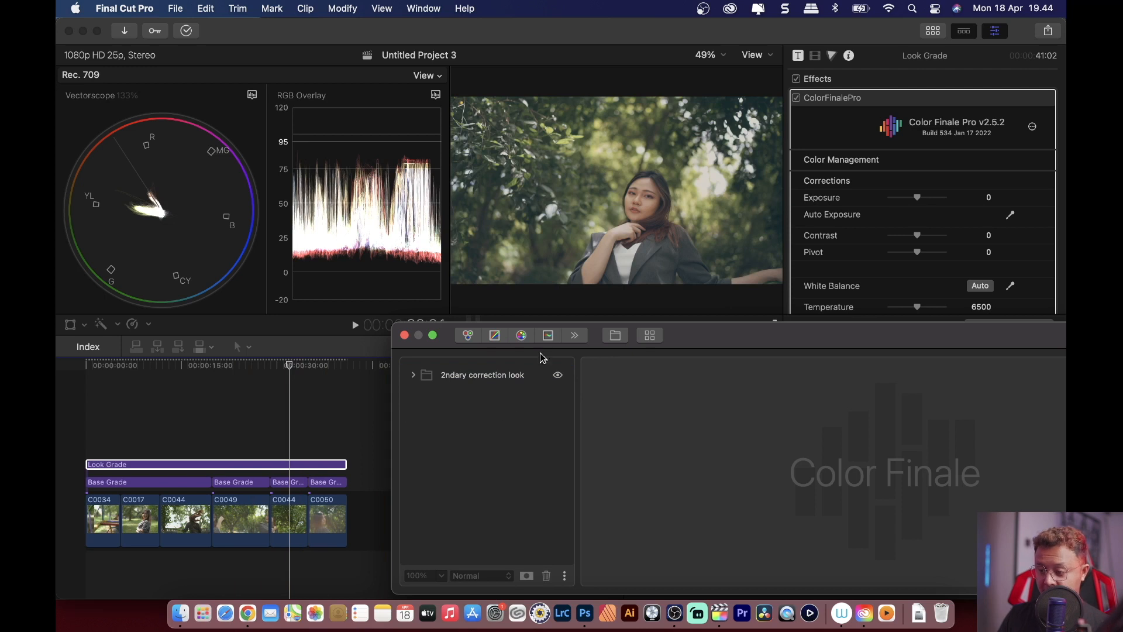
Add a Curves layer above the group and give it an ellipse mask stretched to nearly the full frame
{"action": "left_click", "coordinate": [497, 342]}
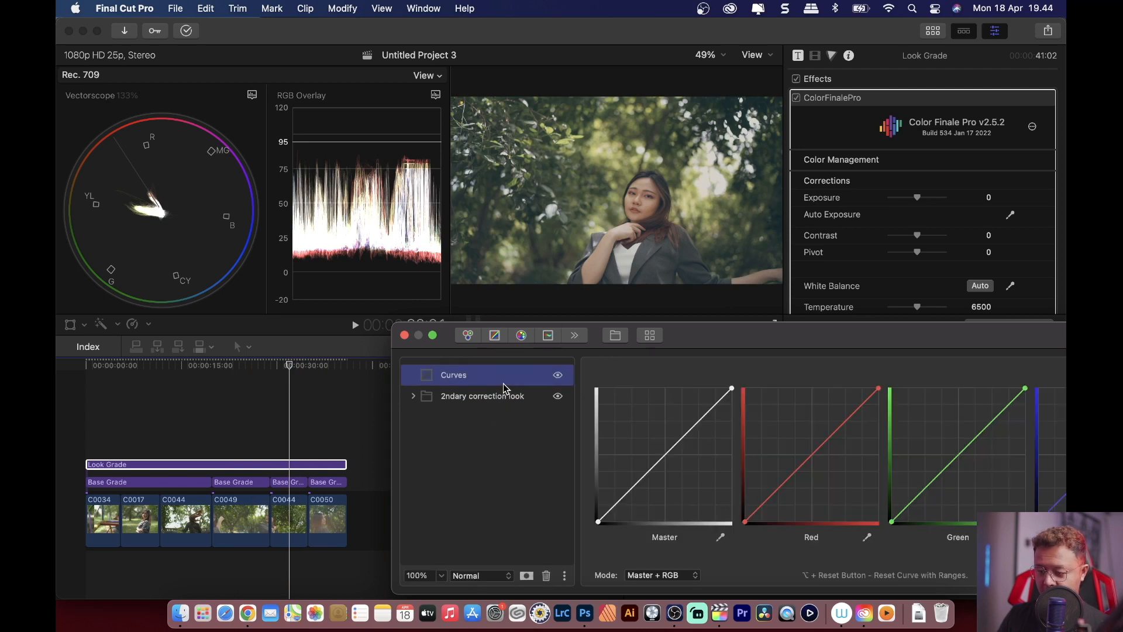
{"action": "left_click", "coordinate": [510, 499]}
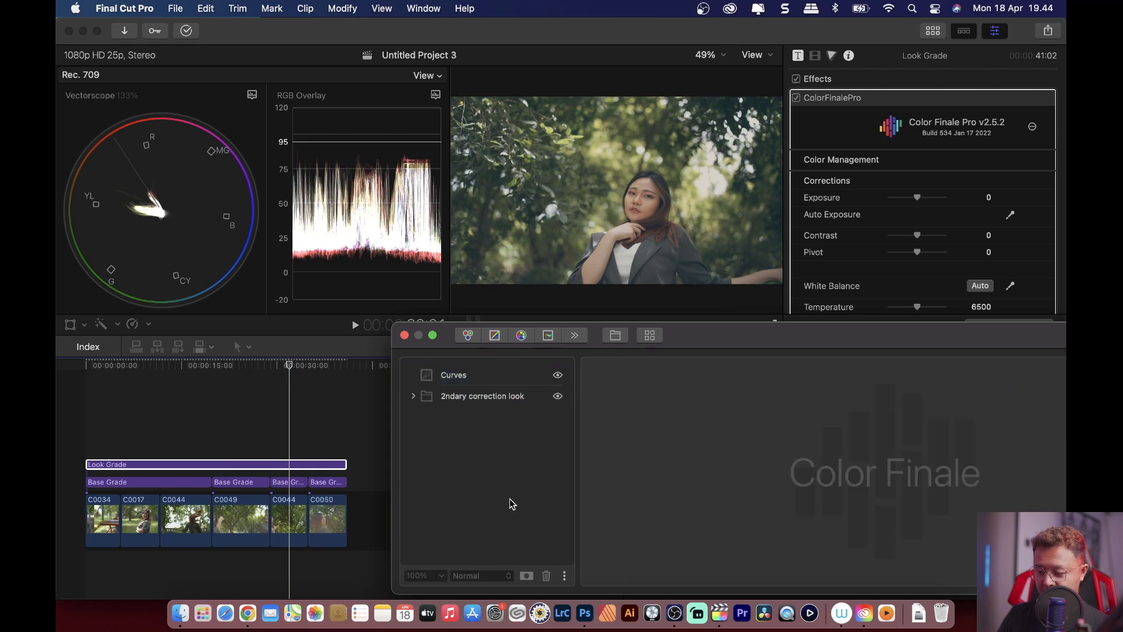
{"action": "left_click", "coordinate": [500, 374]}
{"action": "left_click", "coordinate": [528, 576]}
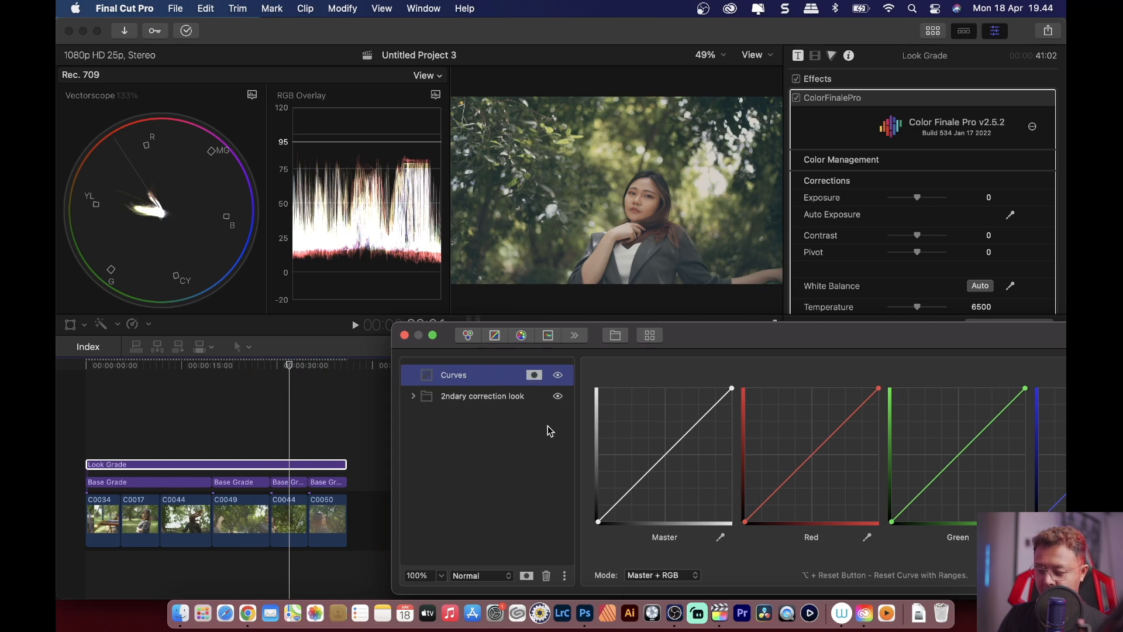
{"action": "left_click", "coordinate": [534, 375]}
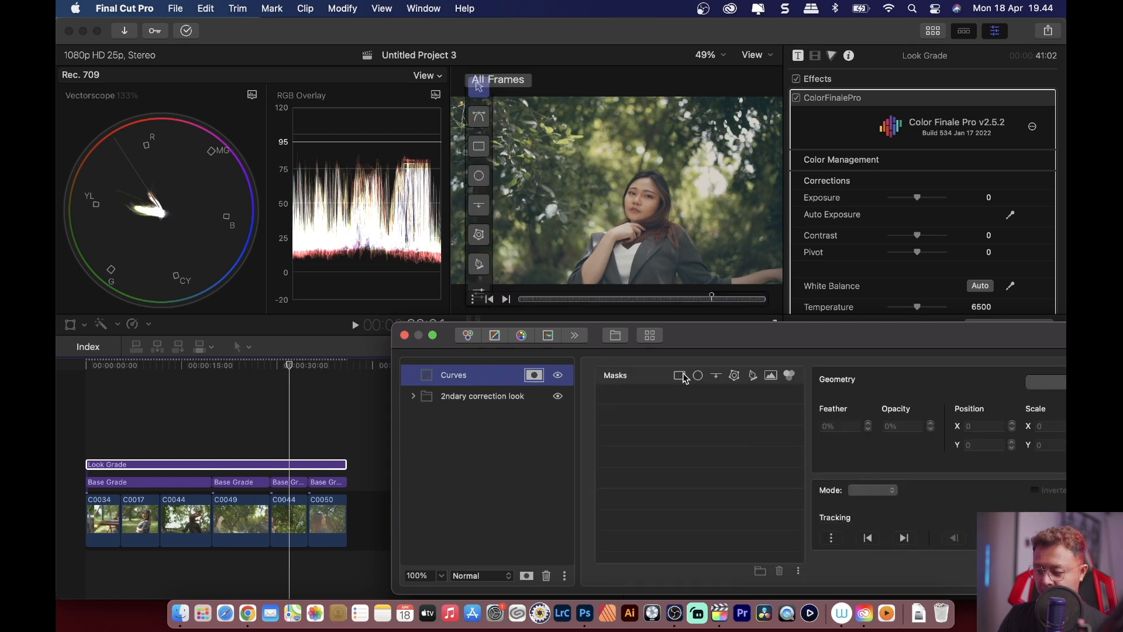
{"action": "left_click", "coordinate": [697, 376]}
{"action": "left_click_drag", "start_coordinate": [633, 199], "coordinate": [790, 286]}
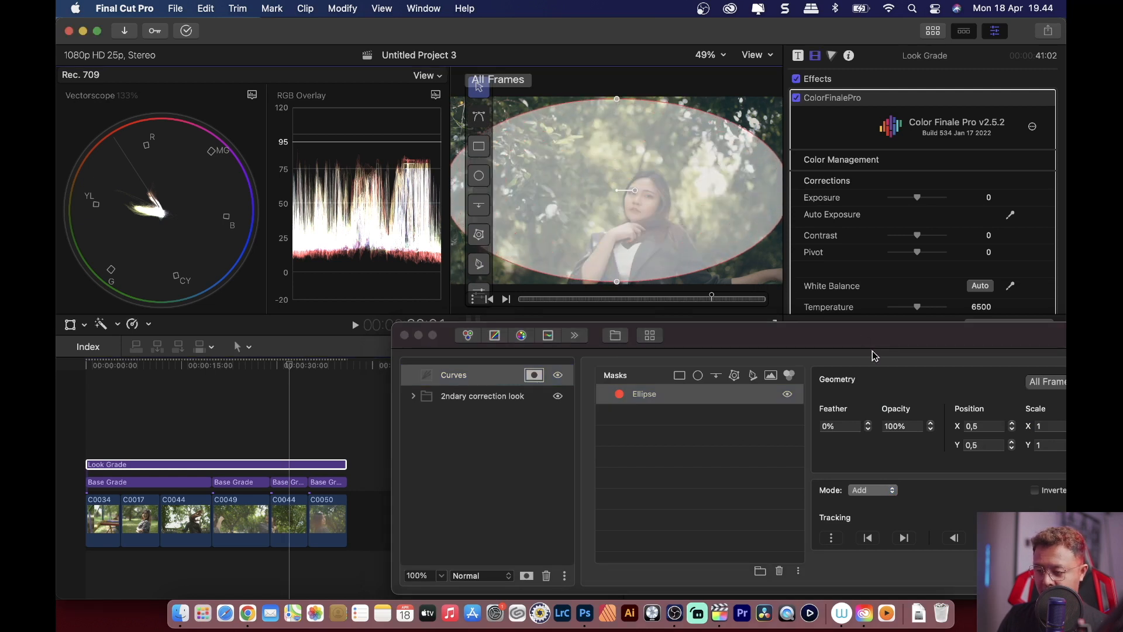
Set the ellipse mask's feather to 90% and invert the mask
{"action": "left_click", "coordinate": [833, 427]}
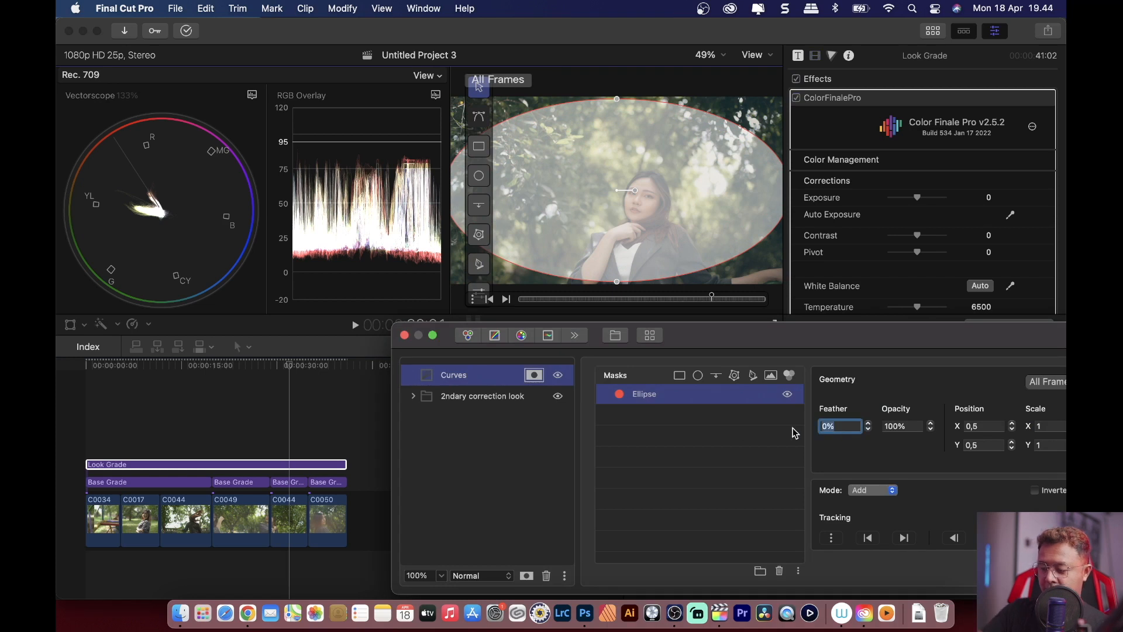
{"action": "type", "text": "90"}
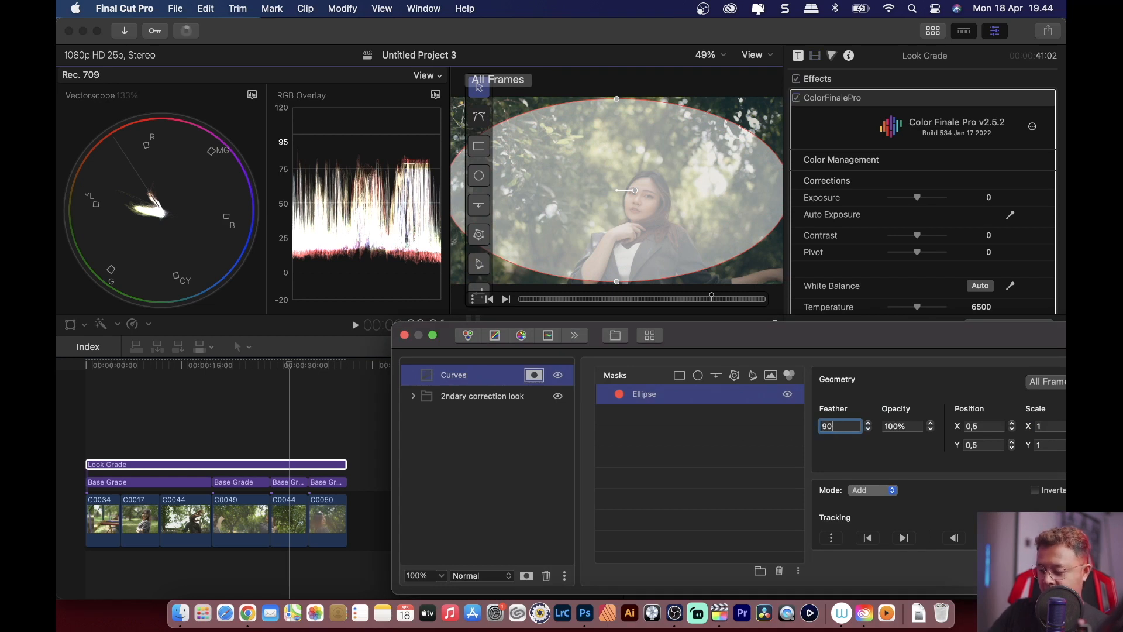
{"action": "key", "text": "Return"}
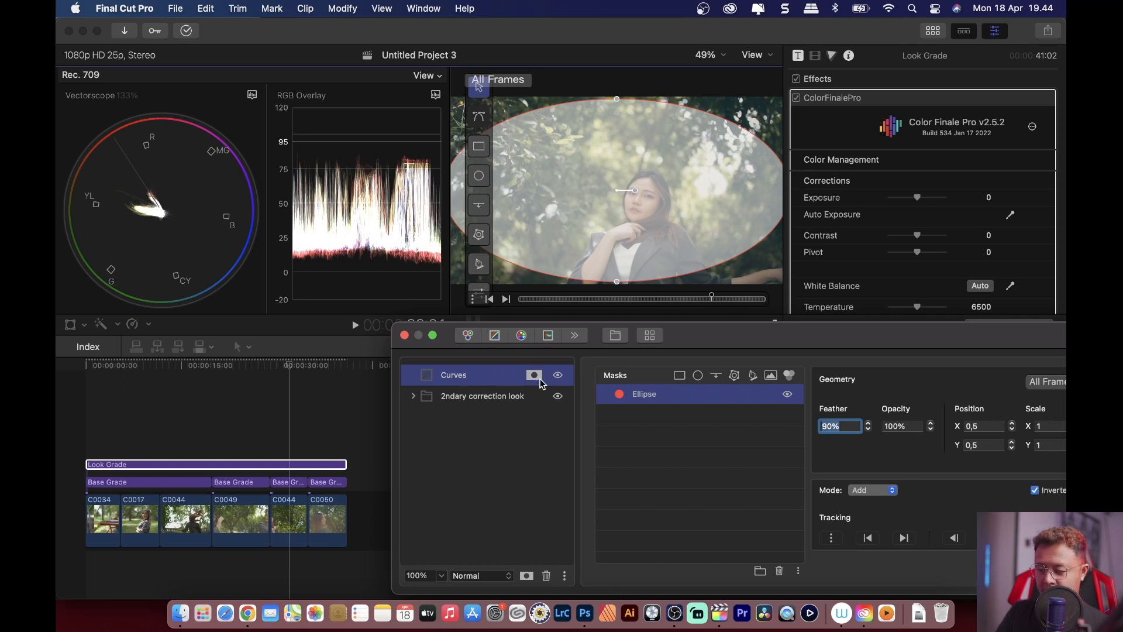
Pull the midtones of the masked layer's Master curve below the diagonal to darken the frame edges
{"action": "left_click", "coordinate": [488, 378]}
{"action": "left_click_drag", "start_coordinate": [671, 448], "coordinate": [674, 461]}
{"action": "mouse_move", "coordinate": [731, 388]}
{"action": "left_mouse_down"}
{"action": "mouse_move", "coordinate": [734, 402]}
{"action": "mouse_move", "coordinate": [734, 393]}
{"action": "left_mouse_up"}
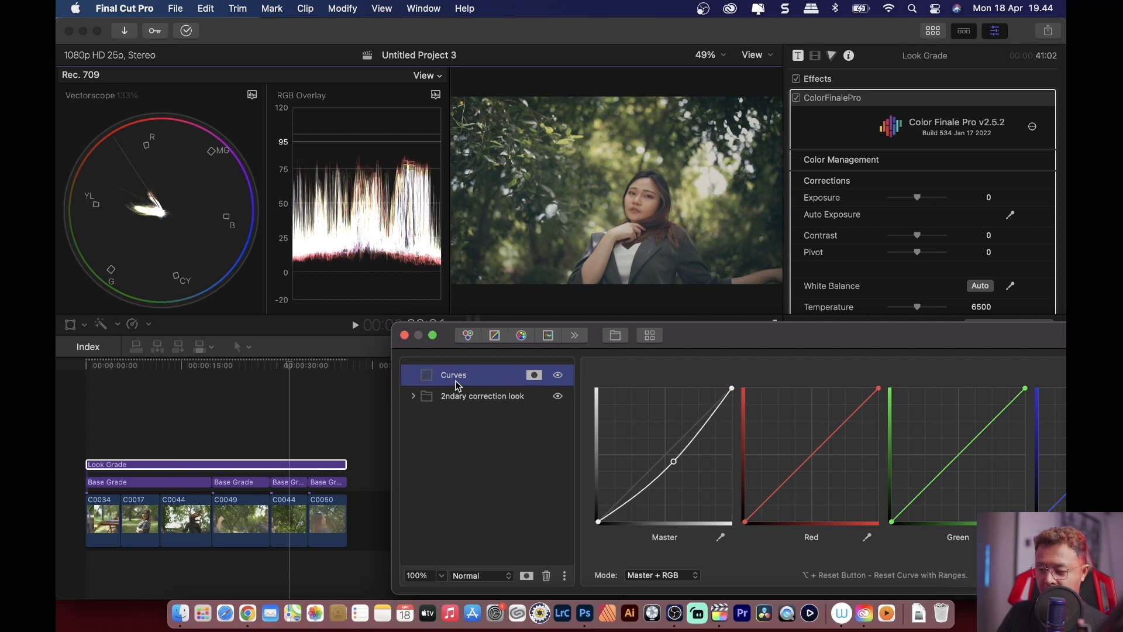
{"action": "left_click", "coordinate": [462, 421]}
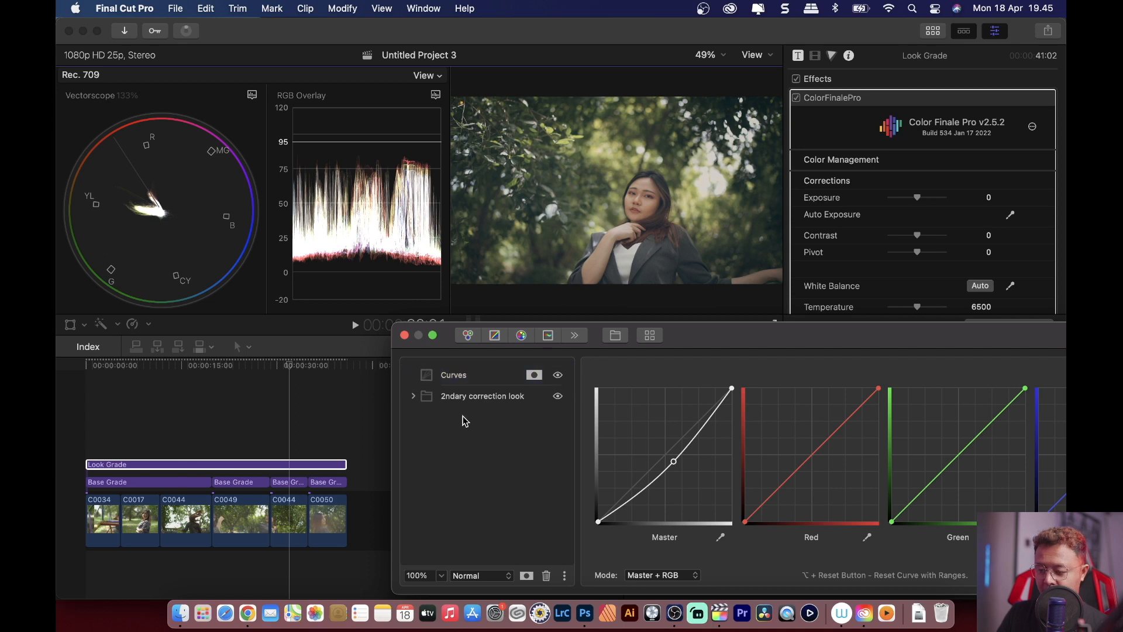
Duplicate the masked Curves layer and turn off inversion on the copy's ellipse mask
{"action": "left_click", "coordinate": [475, 375]}
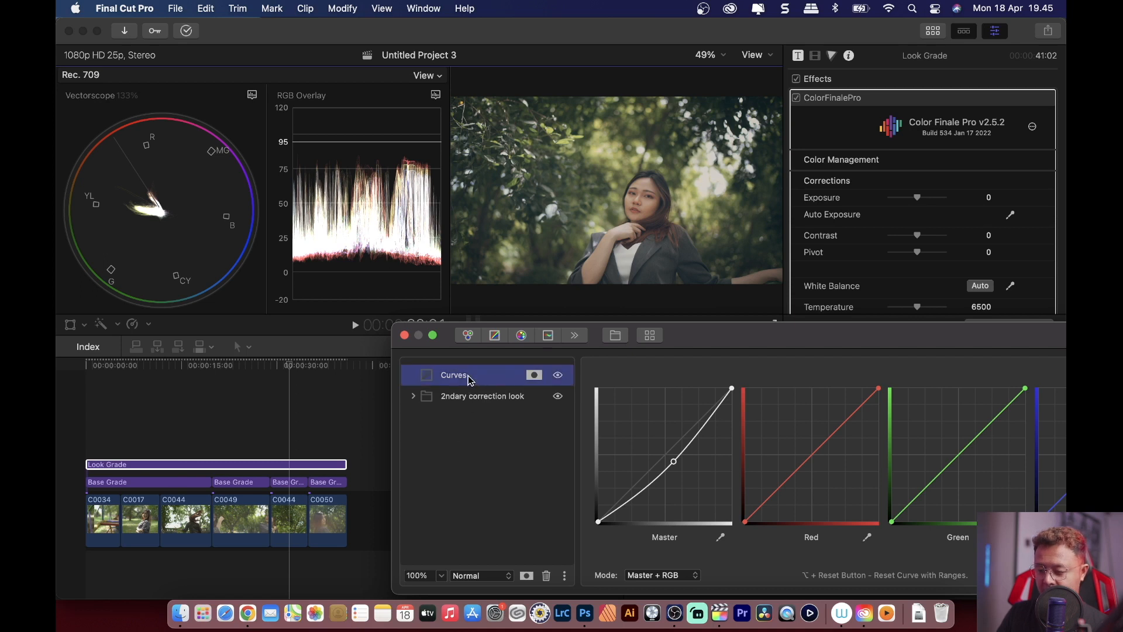
{"action": "key", "text": "super+d"}
{"action": "left_click", "coordinate": [535, 375]}
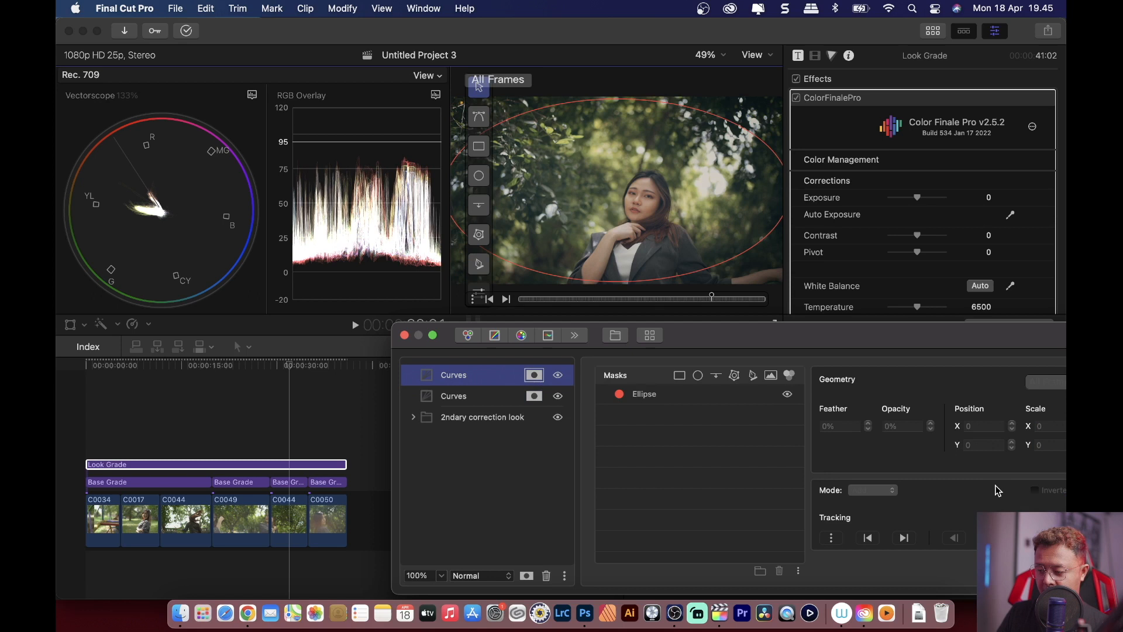
{"action": "left_click", "coordinate": [752, 398]}
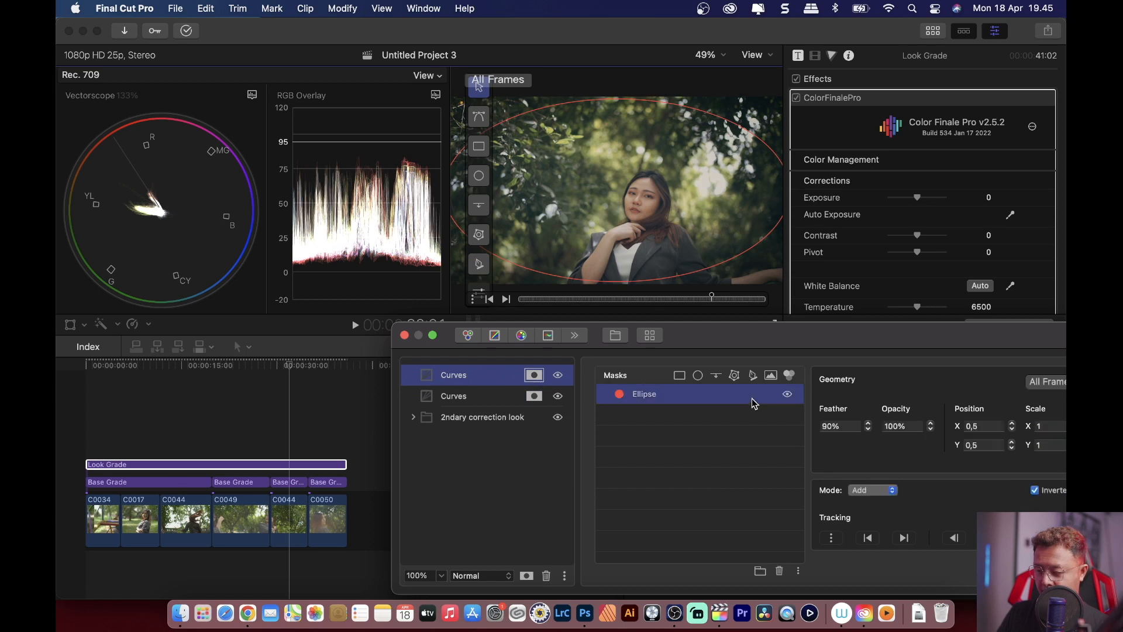
{"action": "left_click", "coordinate": [1034, 491]}
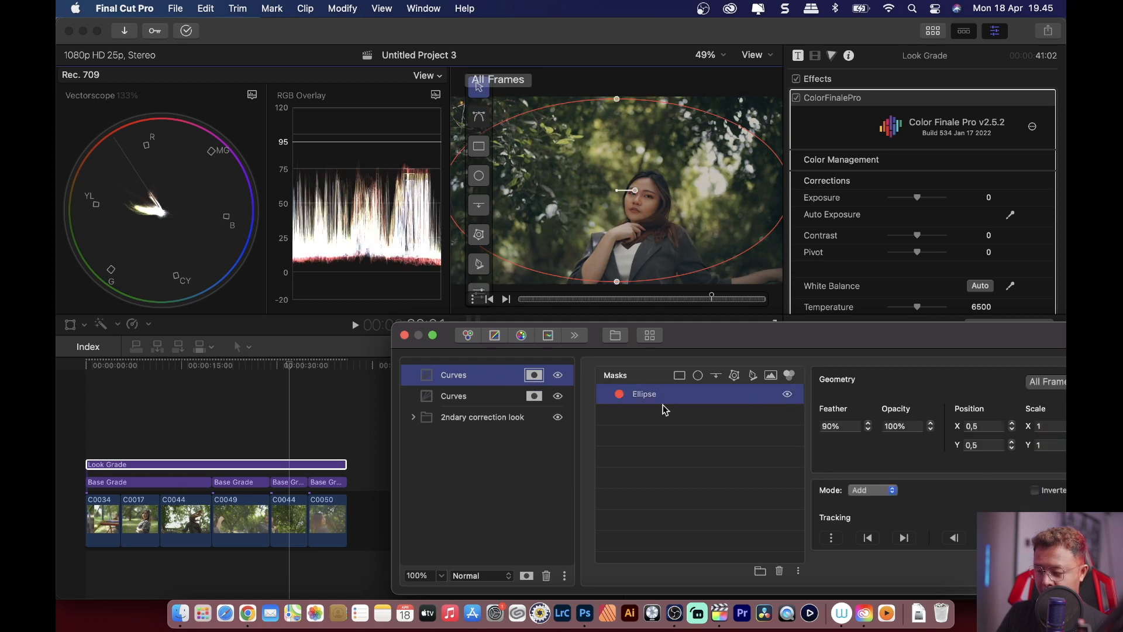
Raise the copy's Master curve midtones slightly above the diagonal and play the timeline from its beginning
{"action": "left_click", "coordinate": [531, 375]}
{"action": "left_click_drag", "start_coordinate": [676, 463], "coordinate": [667, 449]}
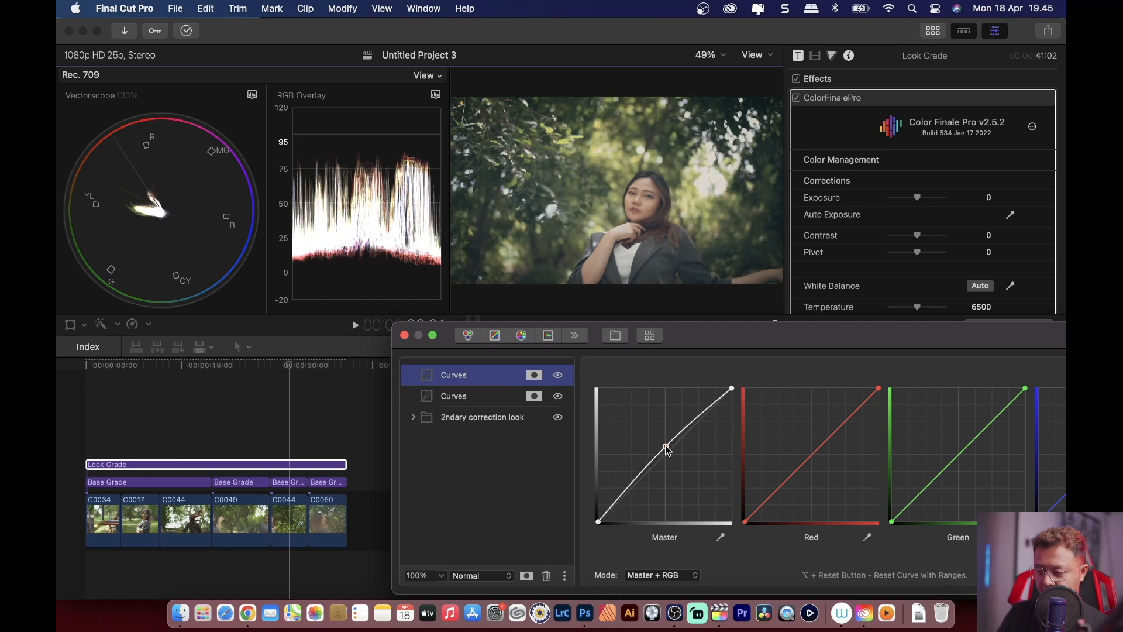
{"action": "left_click", "coordinate": [150, 451]}
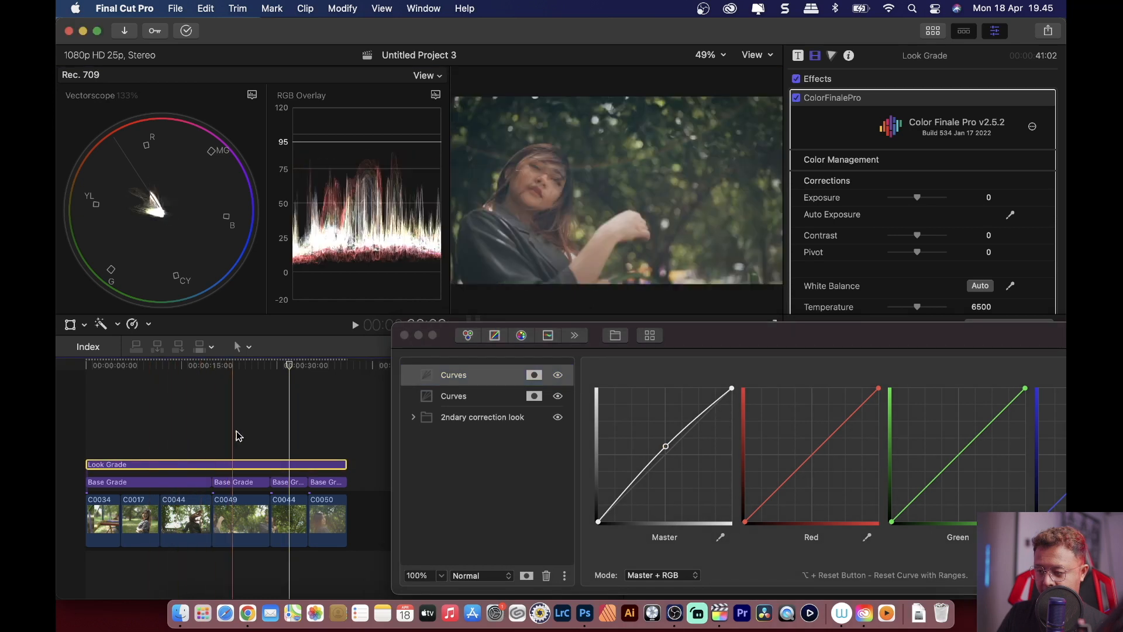
{"action": "key", "text": "space"}
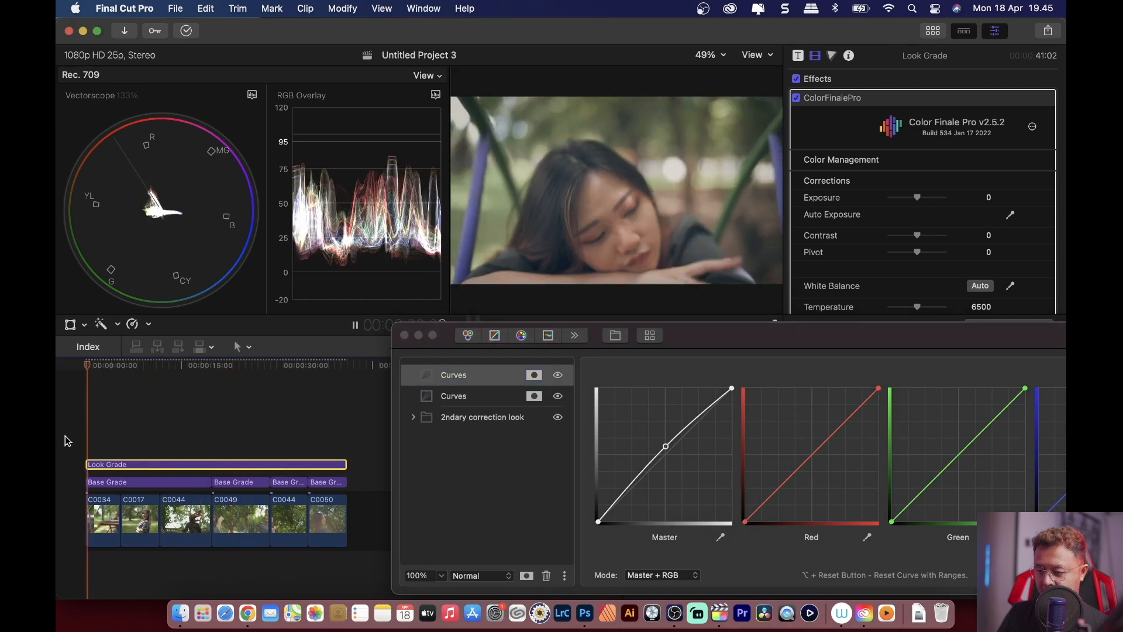
{"action": "key", "text": "space"}
Group the two masked Curves layers and rename the group "Vignette"
{"action": "left_click", "coordinate": [490, 396]}
{"action": "left_click", "coordinate": [490, 395], "text": "shift"}
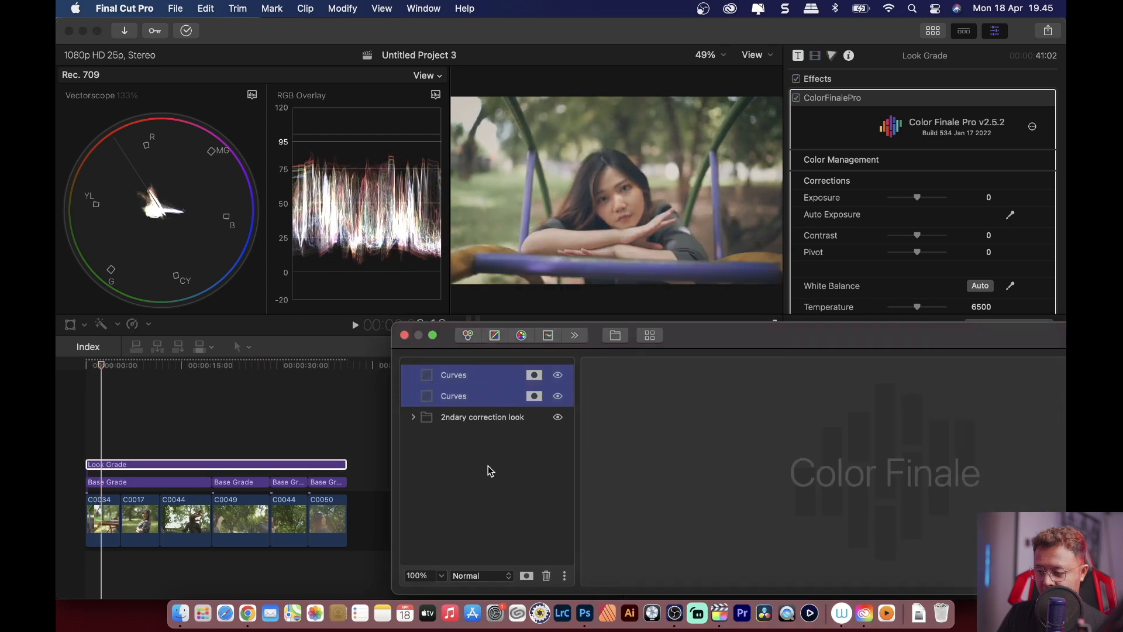
{"action": "left_click", "coordinate": [614, 335]}
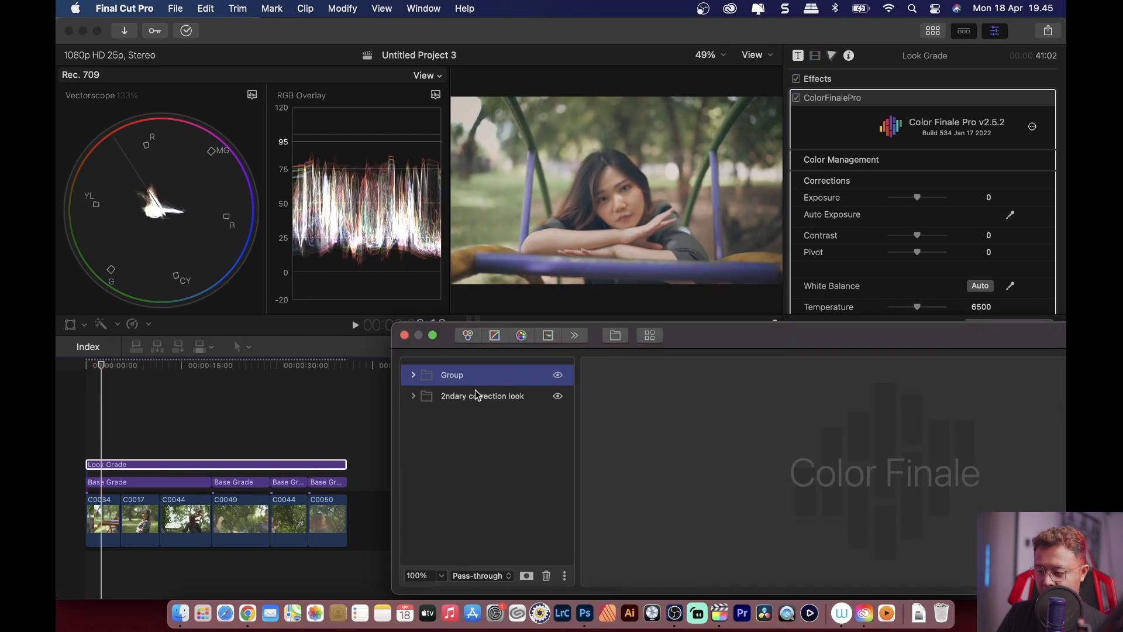
{"action": "double_click", "coordinate": [461, 379]}
{"action": "type", "text": "Vig"}
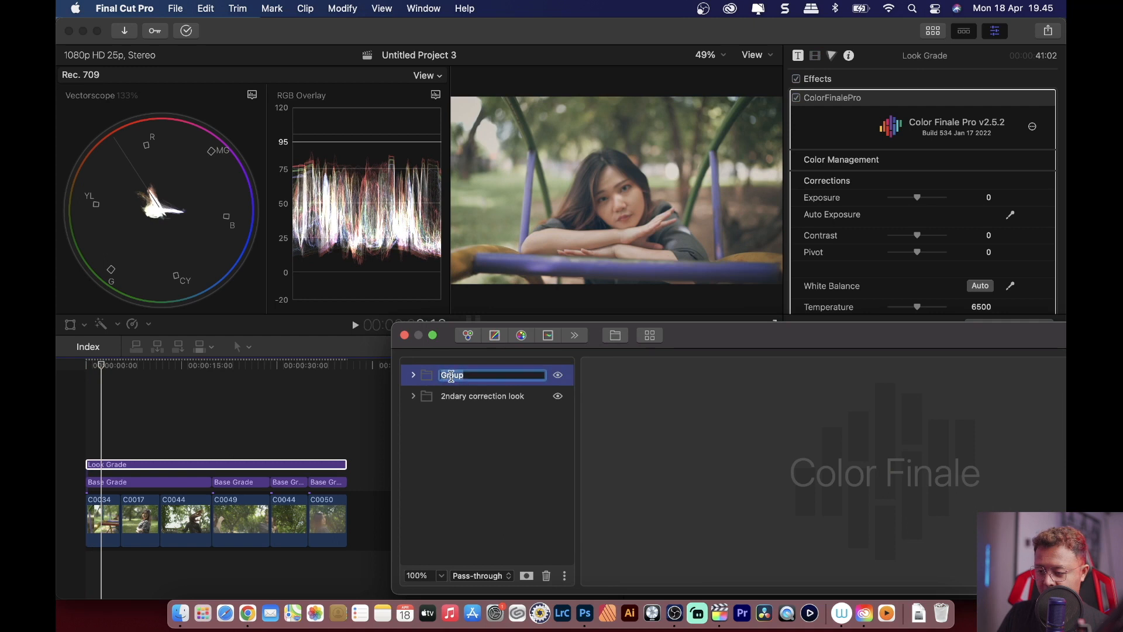
{"action": "type", "text": "nette"}
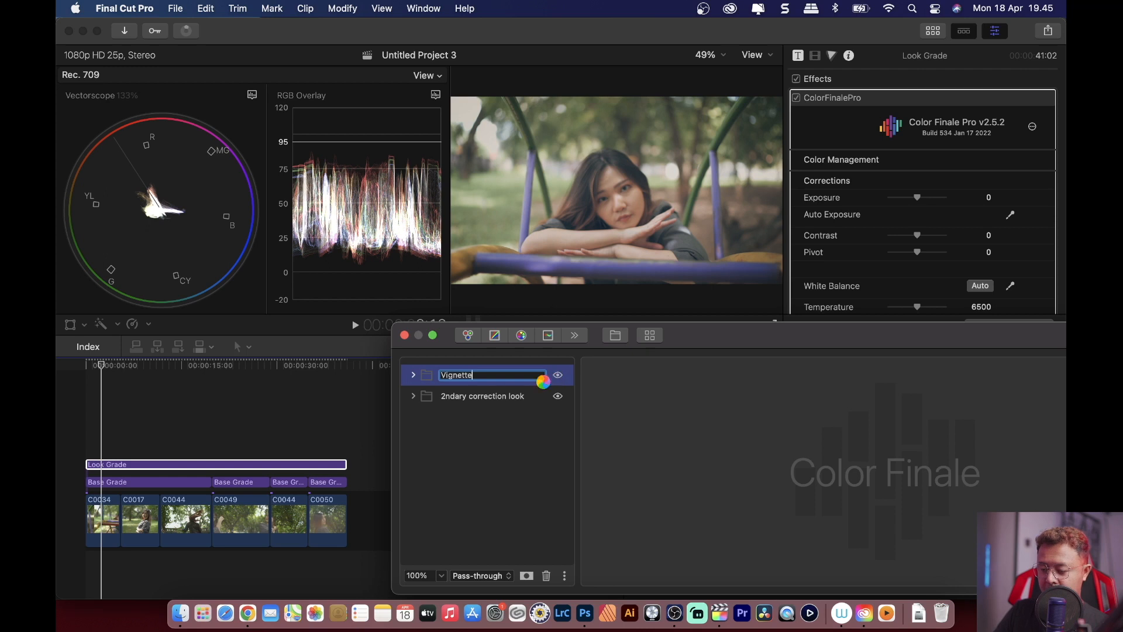
{"action": "key", "text": "Return"}
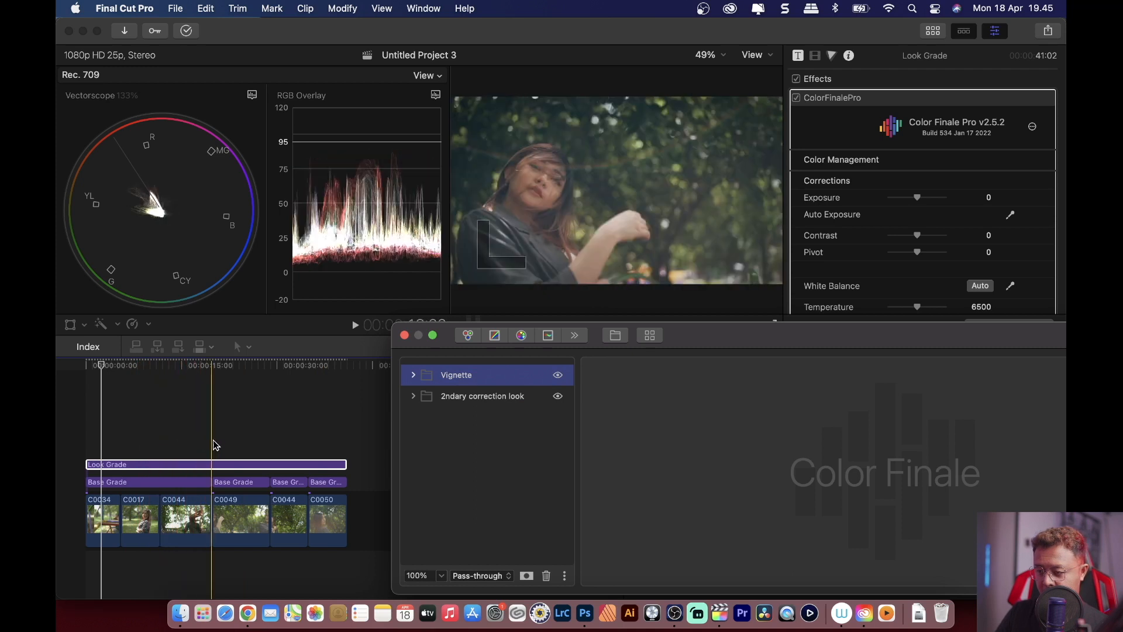
Check the finished look on several different shots along the timeline
{"action": "left_click", "coordinate": [322, 443]}
{"action": "left_click", "coordinate": [290, 447]}
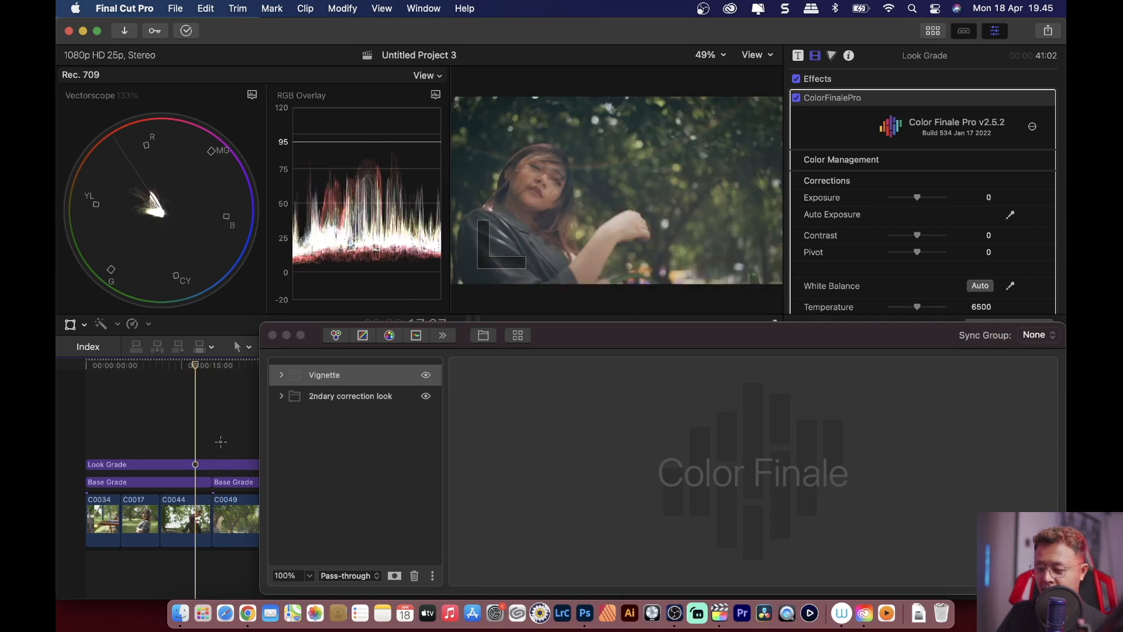
{"action": "left_click", "coordinate": [220, 442]}
{"action": "left_click", "coordinate": [236, 444]}
{"action": "left_click", "coordinate": [359, 448]}
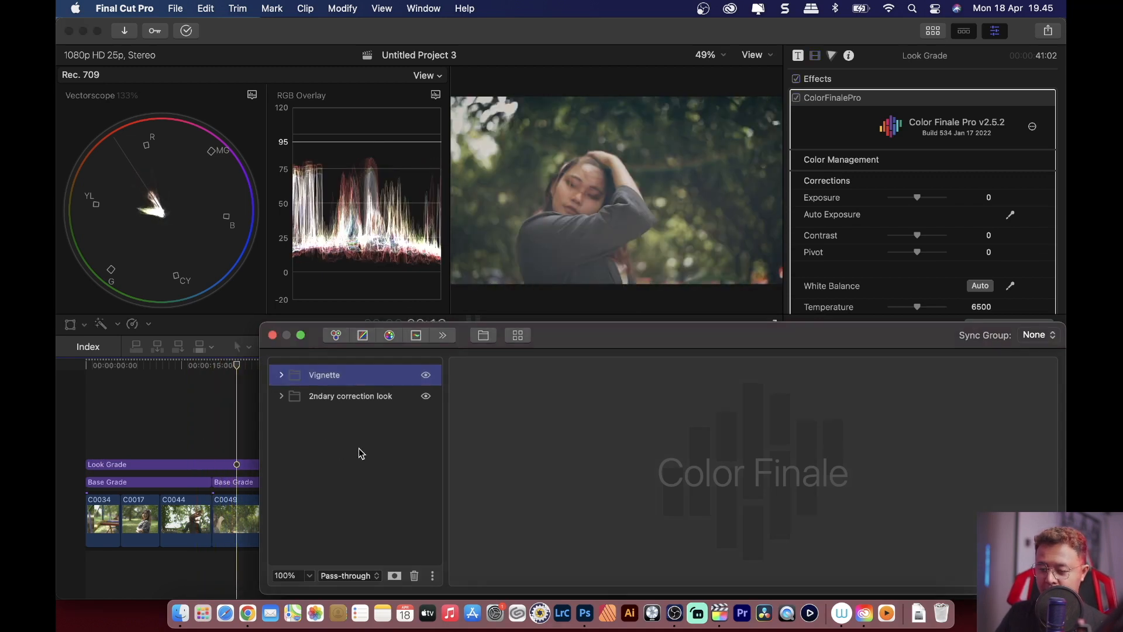
Close the Color Finale window and view the first C0044 clip full screen at 17:04
{"action": "left_click", "coordinate": [269, 334]}
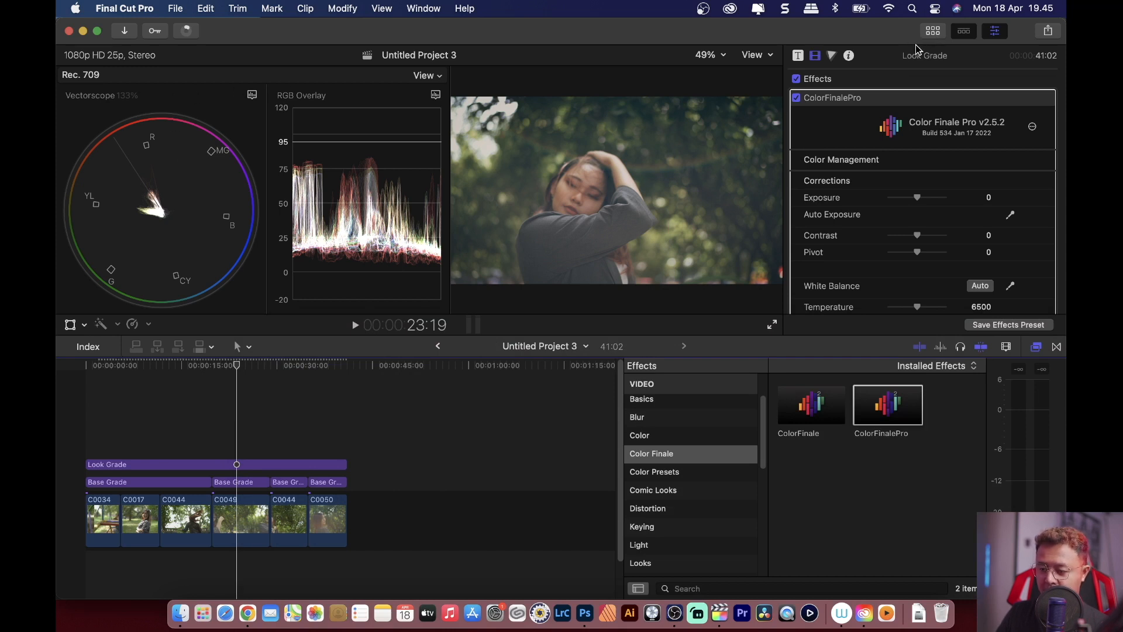
{"action": "left_click", "coordinate": [196, 415]}
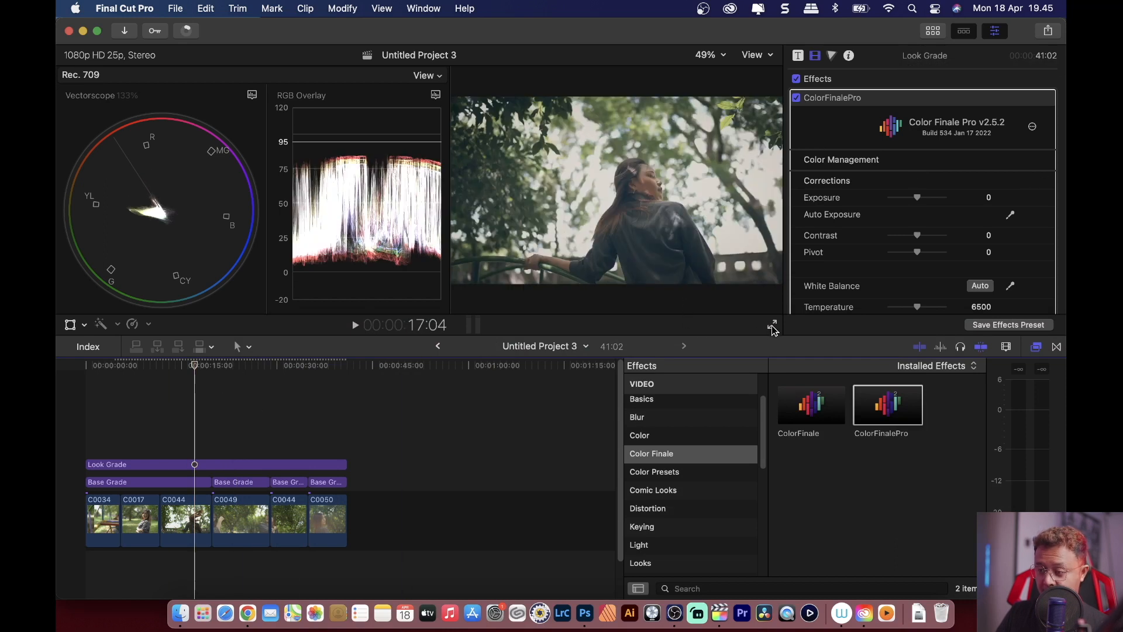
{"action": "left_click", "coordinate": [772, 326]}
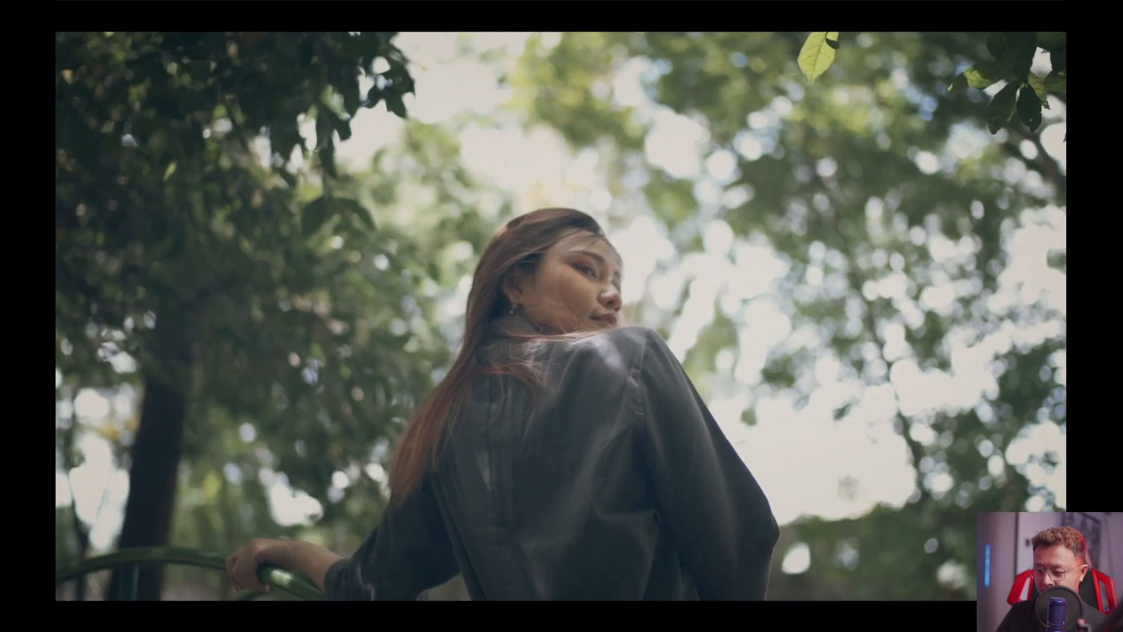
Leave full-screen view, select the Look Grade title over the C0049 shot and expand its Film Emulation settings
{"action": "key", "text": "Escape"}
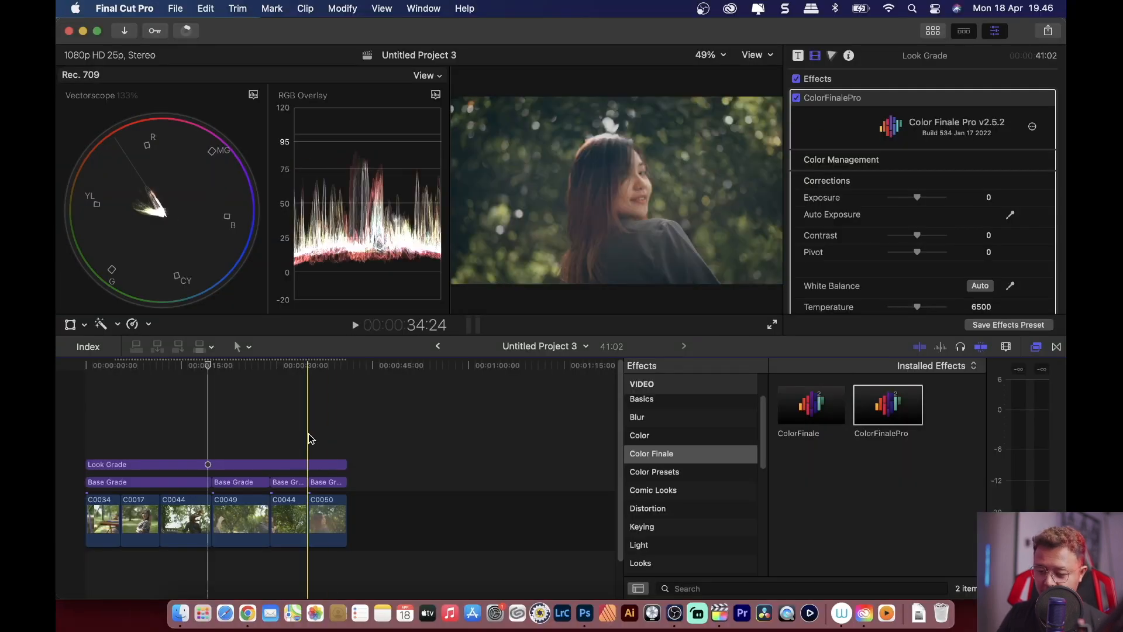
{"action": "left_click", "coordinate": [269, 467]}
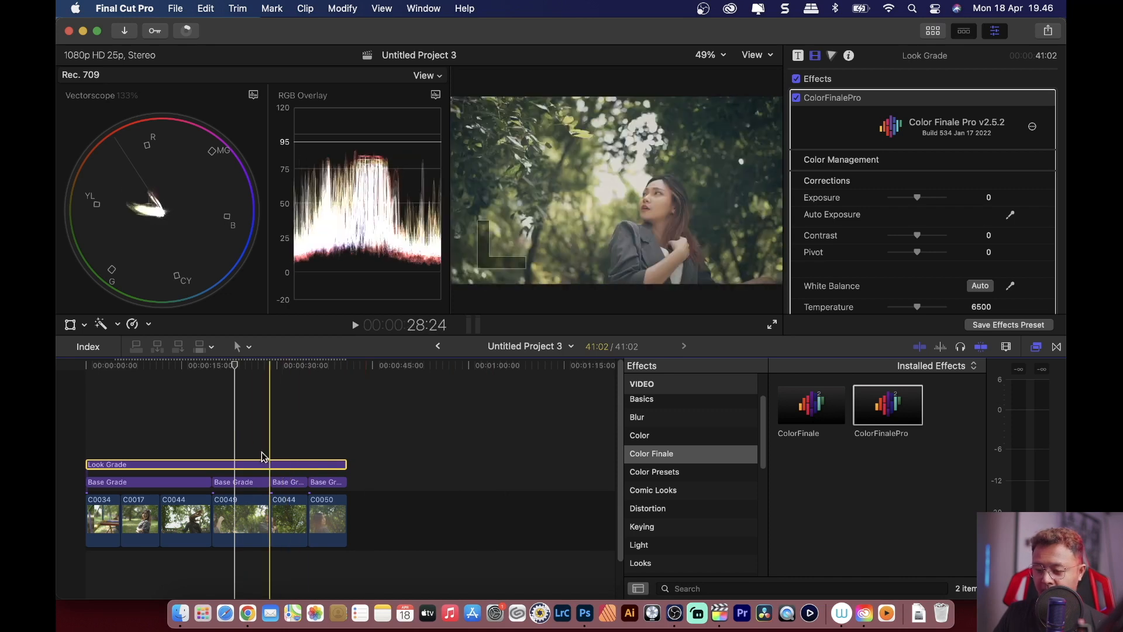
{"action": "left_click", "coordinate": [244, 451]}
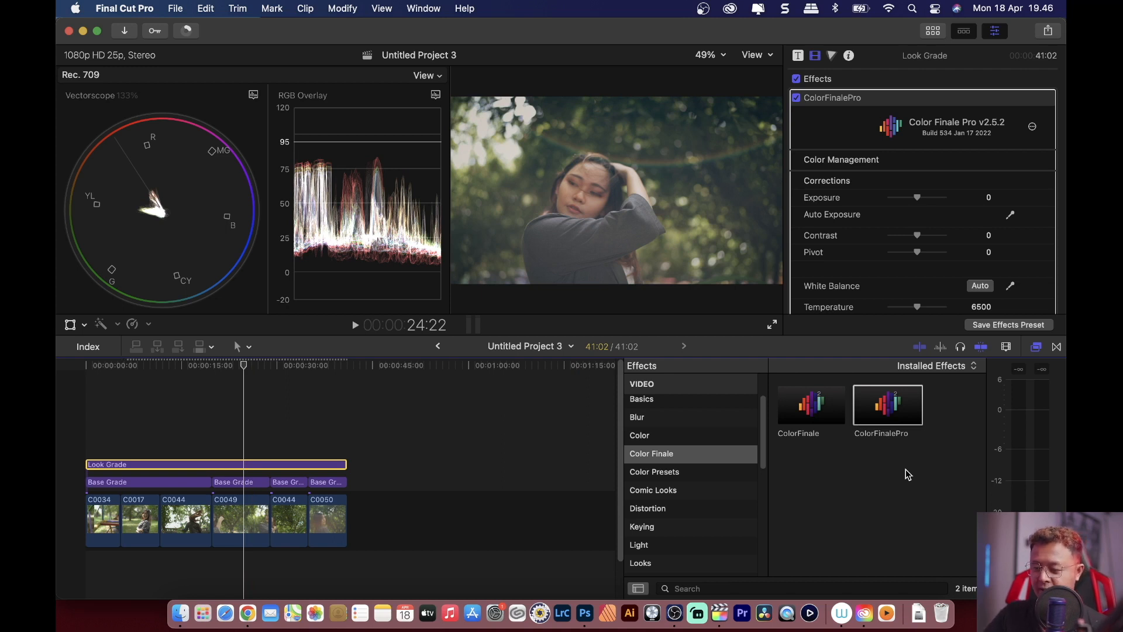
{"action": "scroll", "coordinate": [725, 512], "scroll_direction": "down", "scroll_amount": 5}
{"action": "scroll", "coordinate": [724, 509], "scroll_direction": "up", "scroll_amount": 6}
{"action": "scroll", "coordinate": [944, 224], "scroll_direction": "down", "scroll_amount": 10}
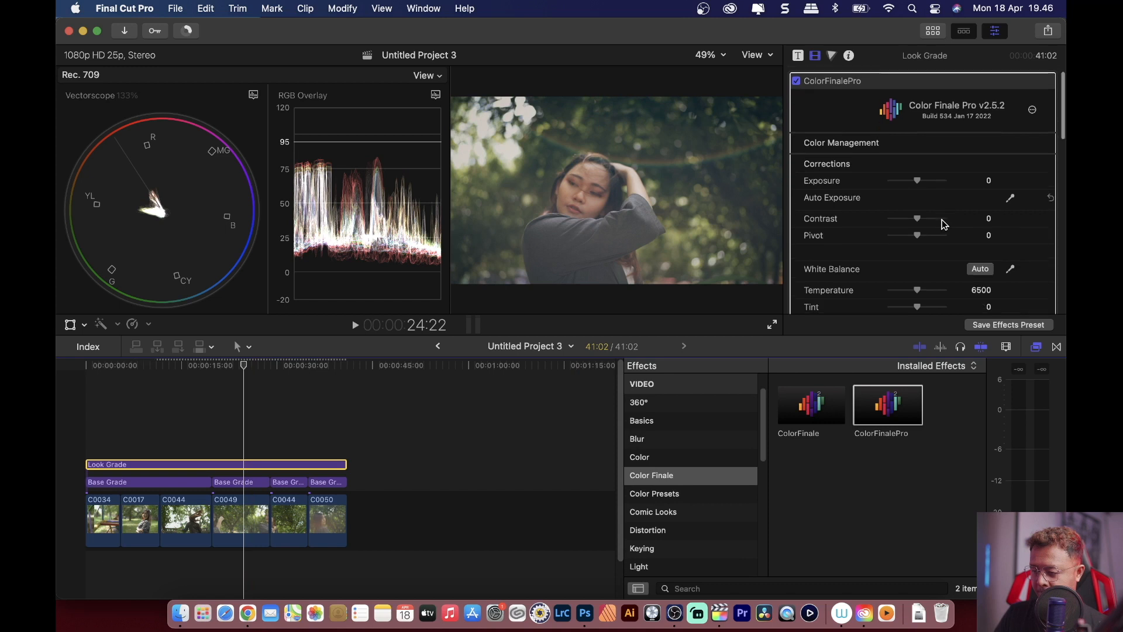
{"action": "scroll", "coordinate": [944, 224], "scroll_direction": "down", "scroll_amount": 3}
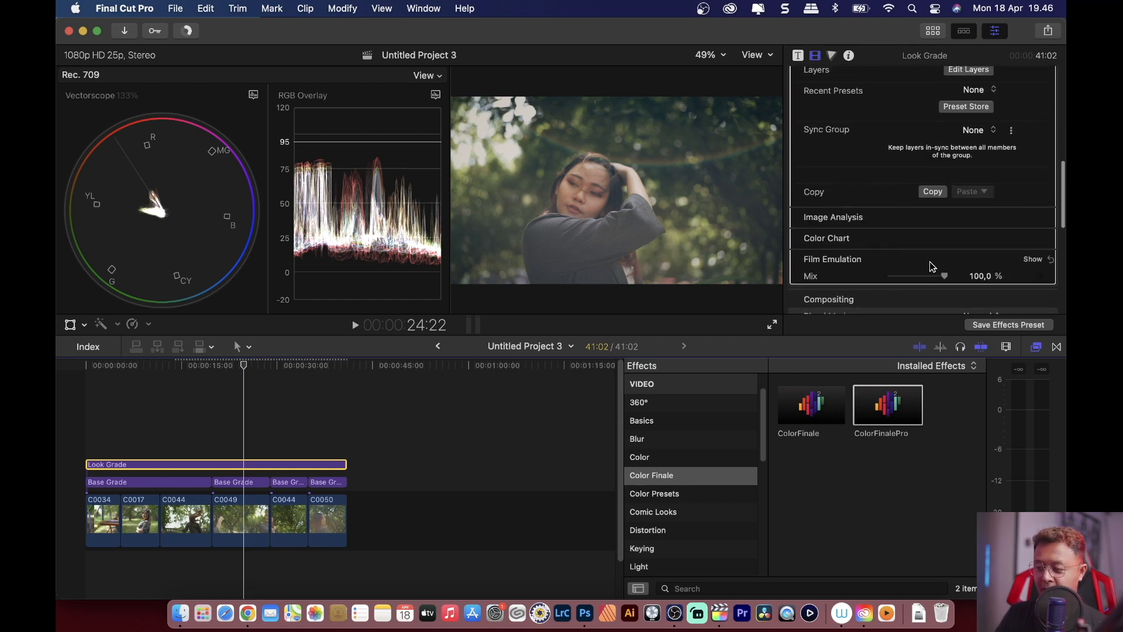
{"action": "left_click", "coordinate": [1036, 260]}
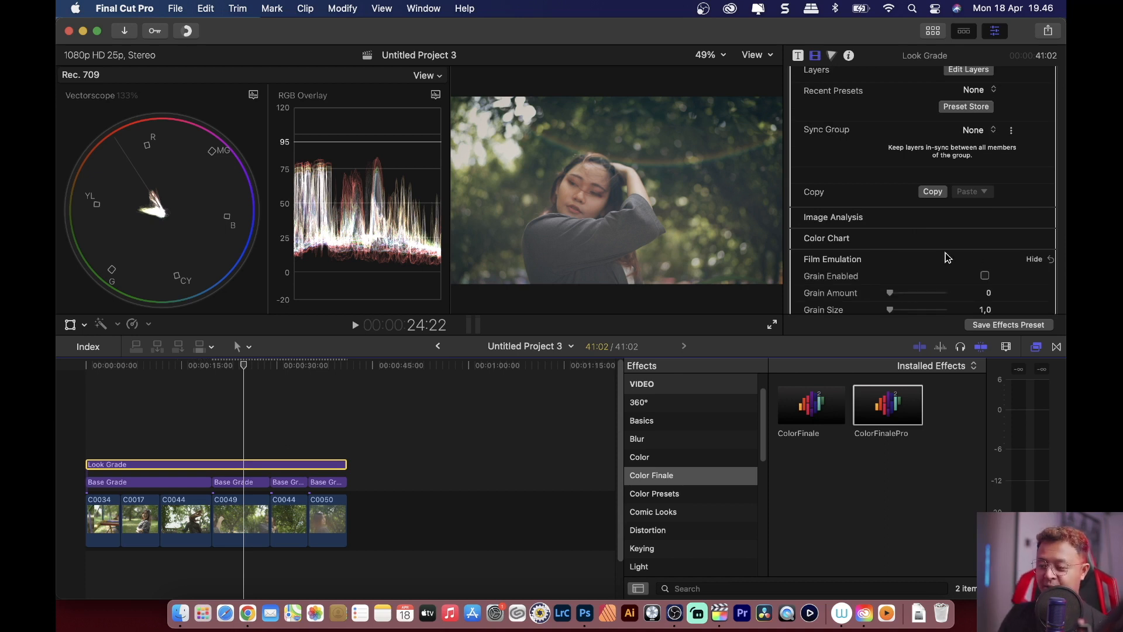
{"action": "scroll", "coordinate": [947, 257], "scroll_direction": "down", "scroll_amount": 2}
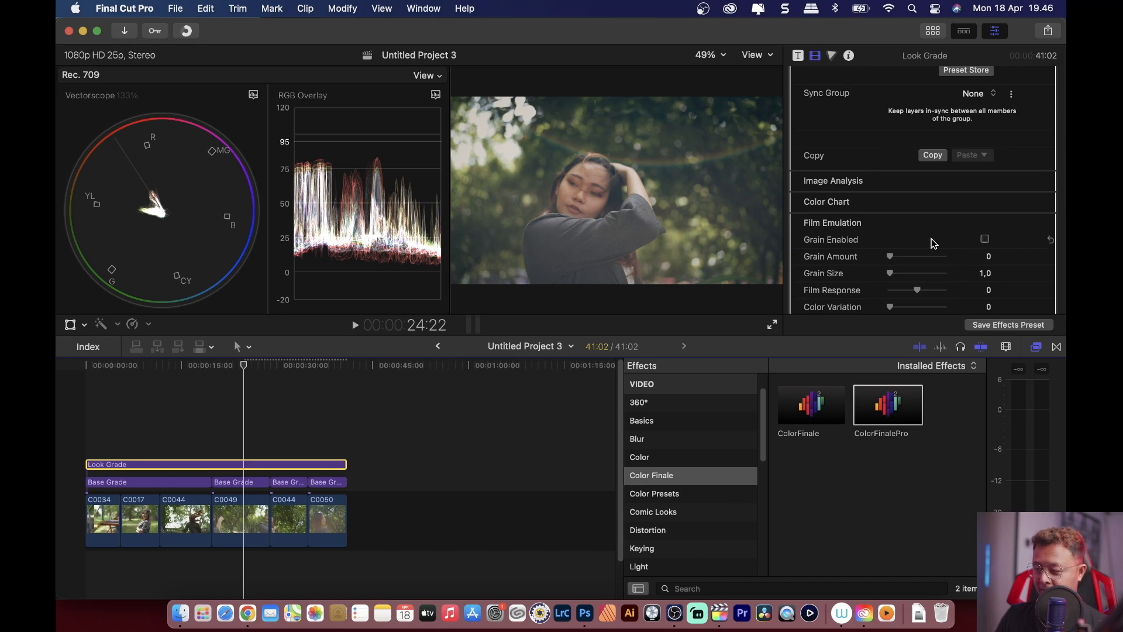
Enable film grain on the Look Grade with amount 30, size 1.1, color variation 31 and grain rate 2
{"action": "left_click", "coordinate": [985, 238]}
{"action": "left_click_drag", "start_coordinate": [889, 256], "coordinate": [906, 258]}
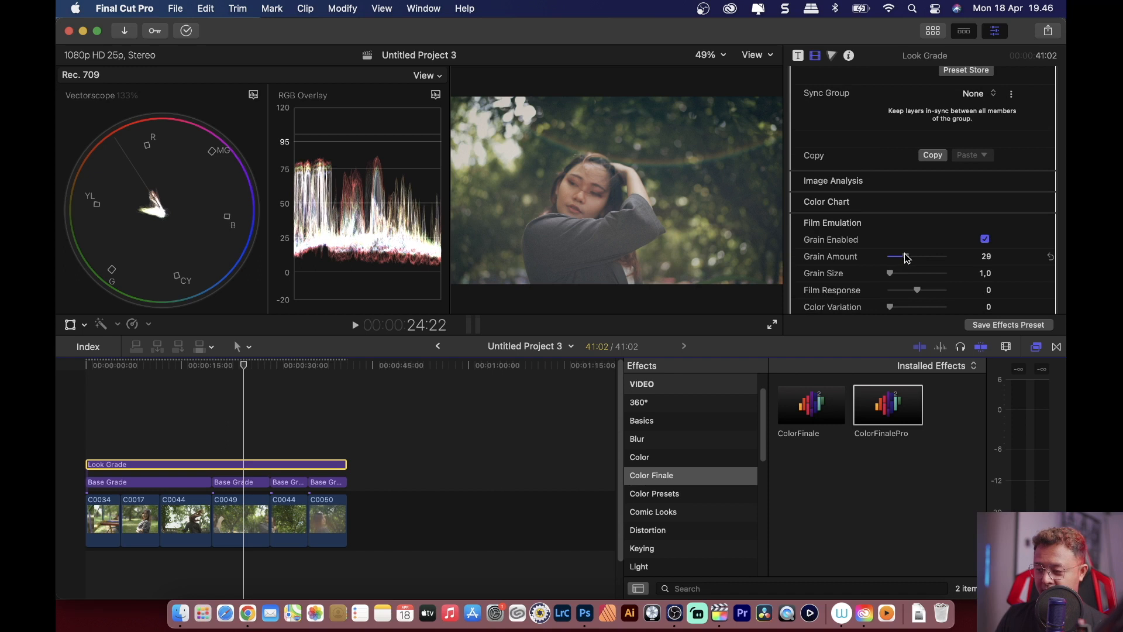
{"action": "left_click_drag", "start_coordinate": [894, 276], "coordinate": [894, 276]}
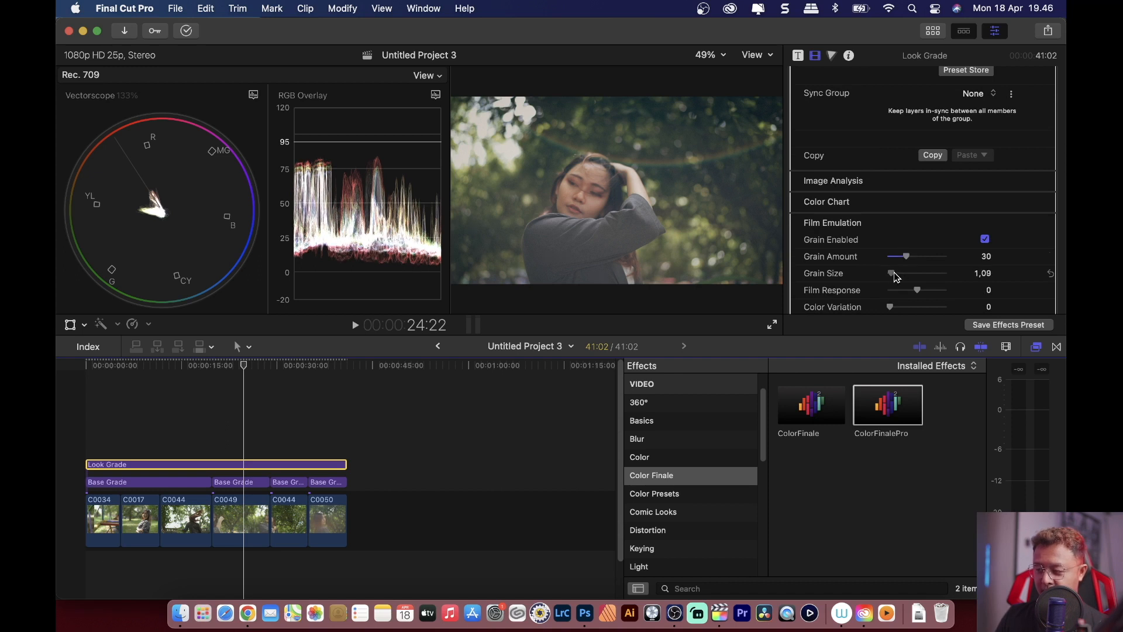
{"action": "scroll", "coordinate": [895, 276], "scroll_direction": "down", "scroll_amount": 3}
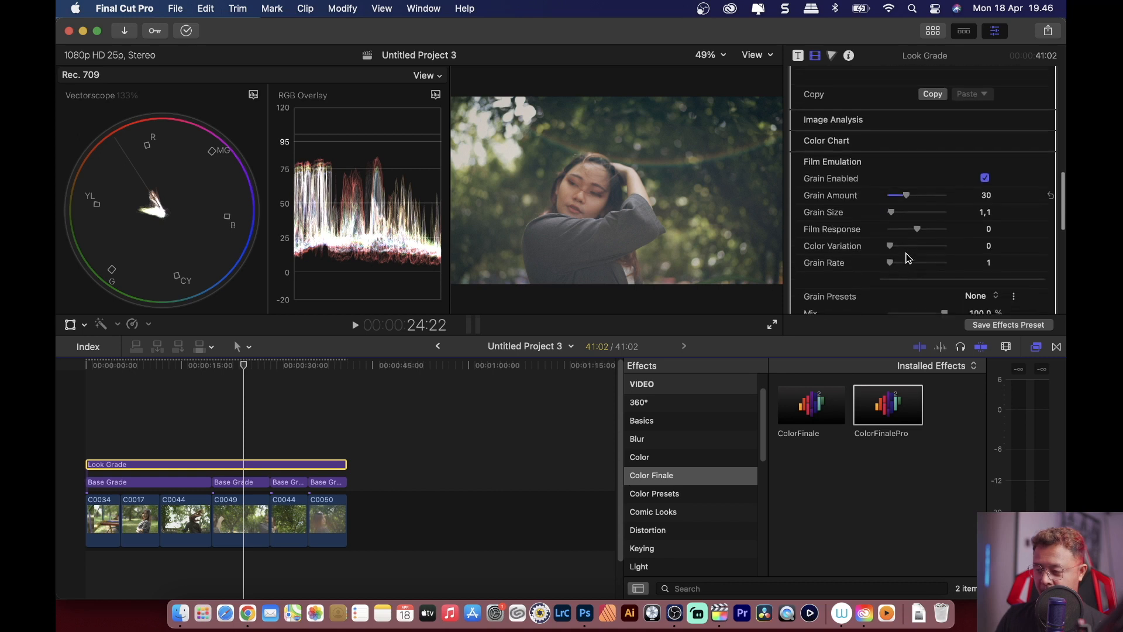
{"action": "left_click", "coordinate": [906, 248]}
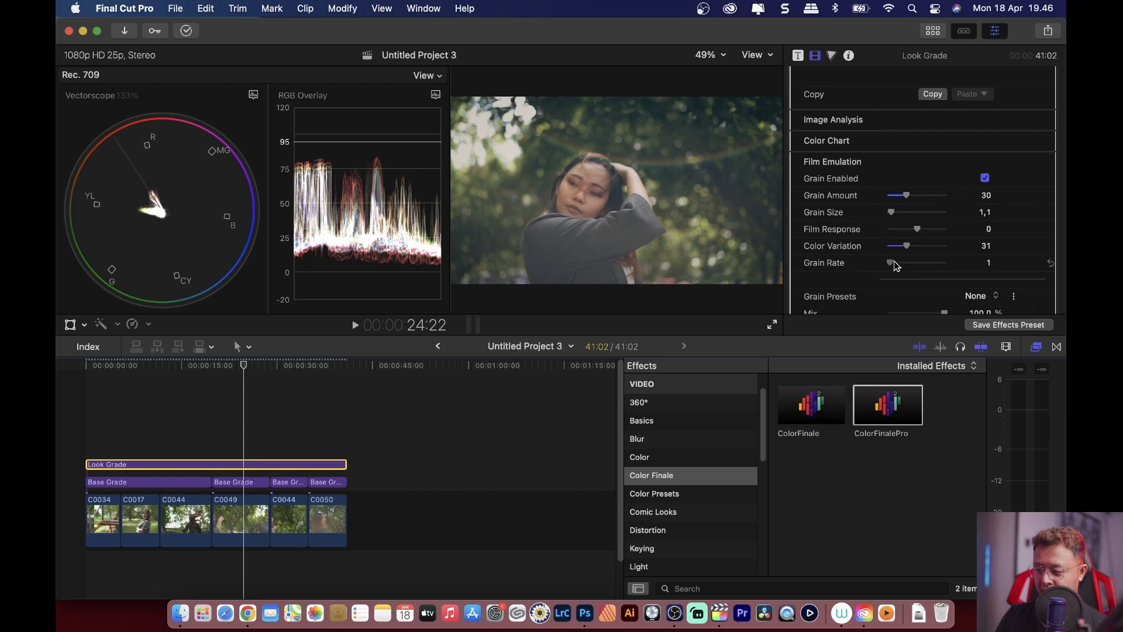
Play the grainy result full screen from 19:20 in the timeline, pausing at 00:32 to examine the shot
{"action": "left_click", "coordinate": [213, 446]}
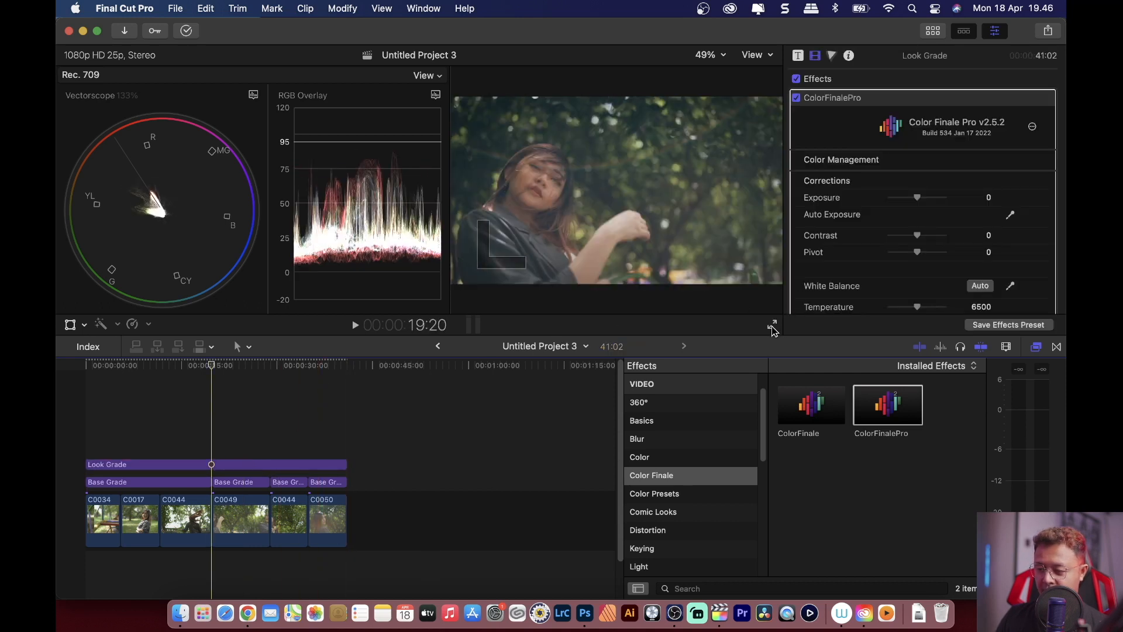
{"action": "left_click", "coordinate": [772, 326]}
{"action": "key", "text": "space"}
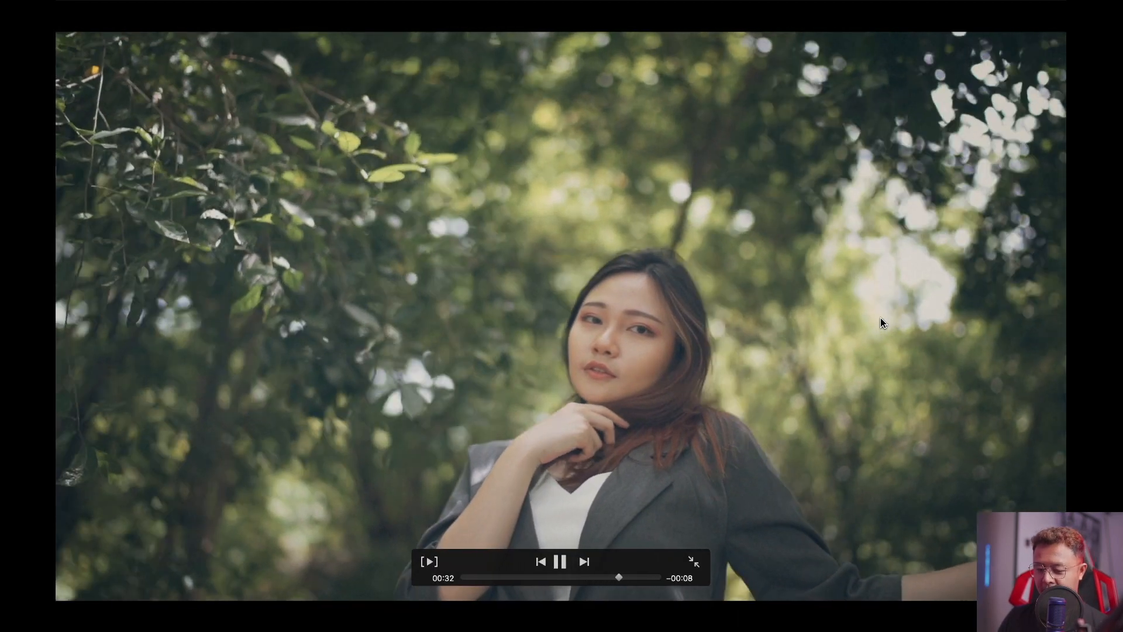
{"action": "key", "text": "space"}
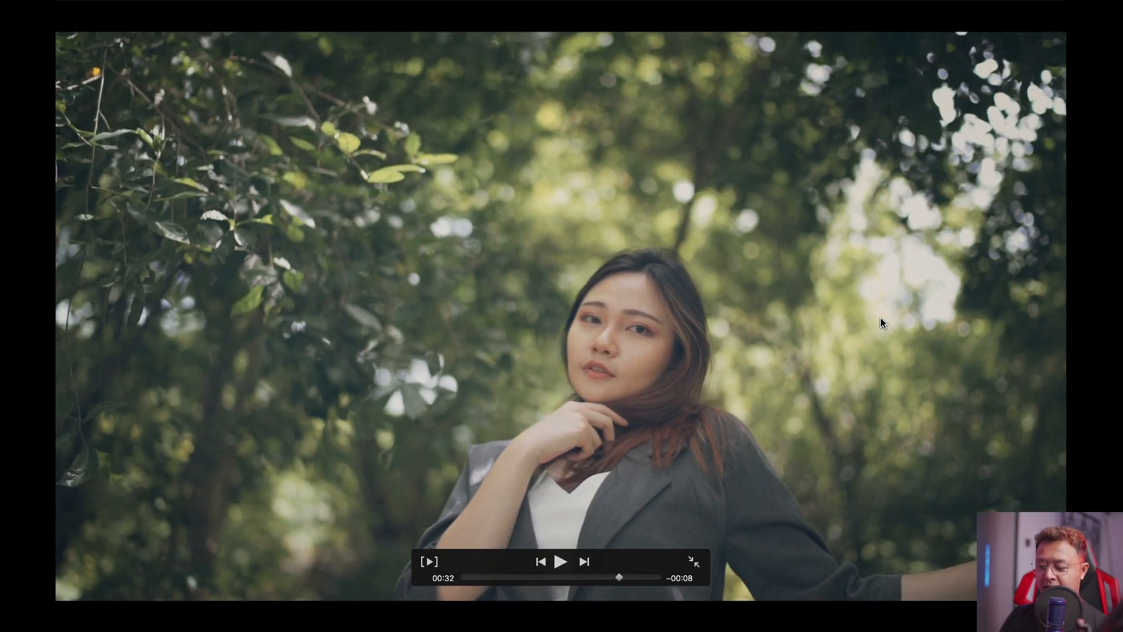
{"action": "key", "text": "Escape"}
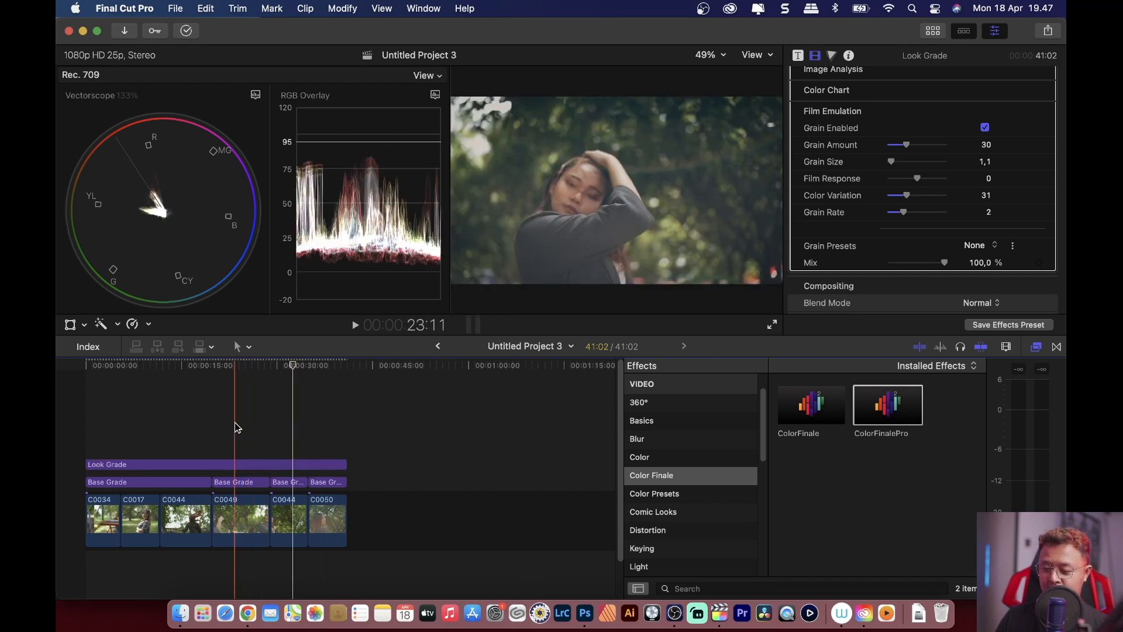
Switch to Finder and add the Yans 1080p_FHD_235 overlay above the Look Grade, spanning all clips
{"action": "left_click", "coordinate": [237, 427]}
{"action": "left_click", "coordinate": [182, 614]}
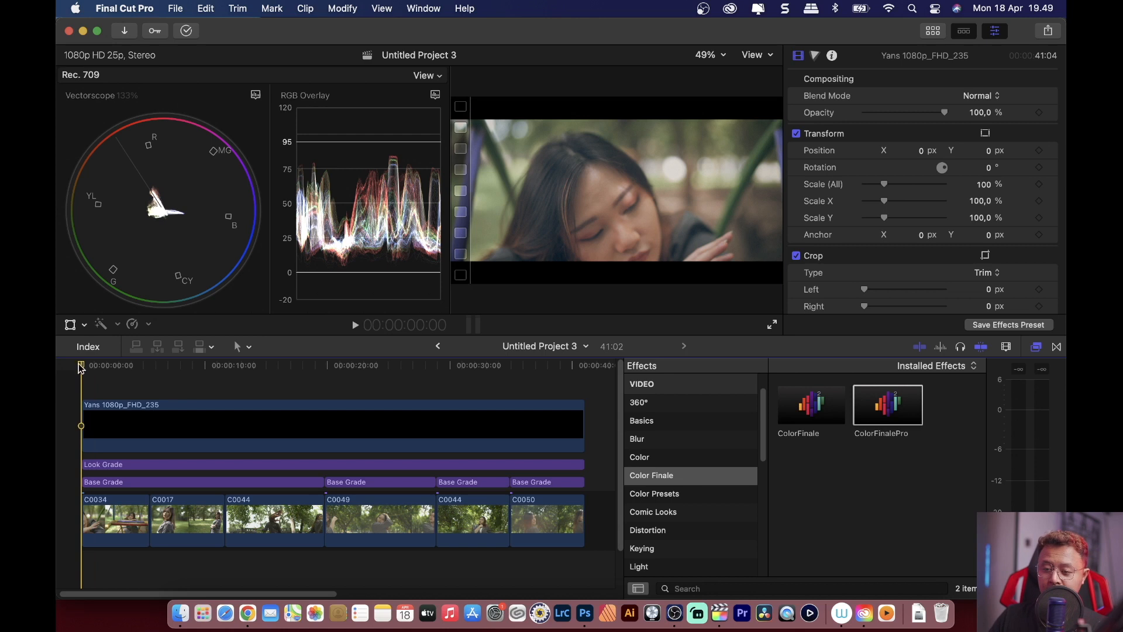
Check the background tasks for pending rendering and review the timeline with the film-frame overlay in full screen
{"action": "left_click", "coordinate": [186, 31]}
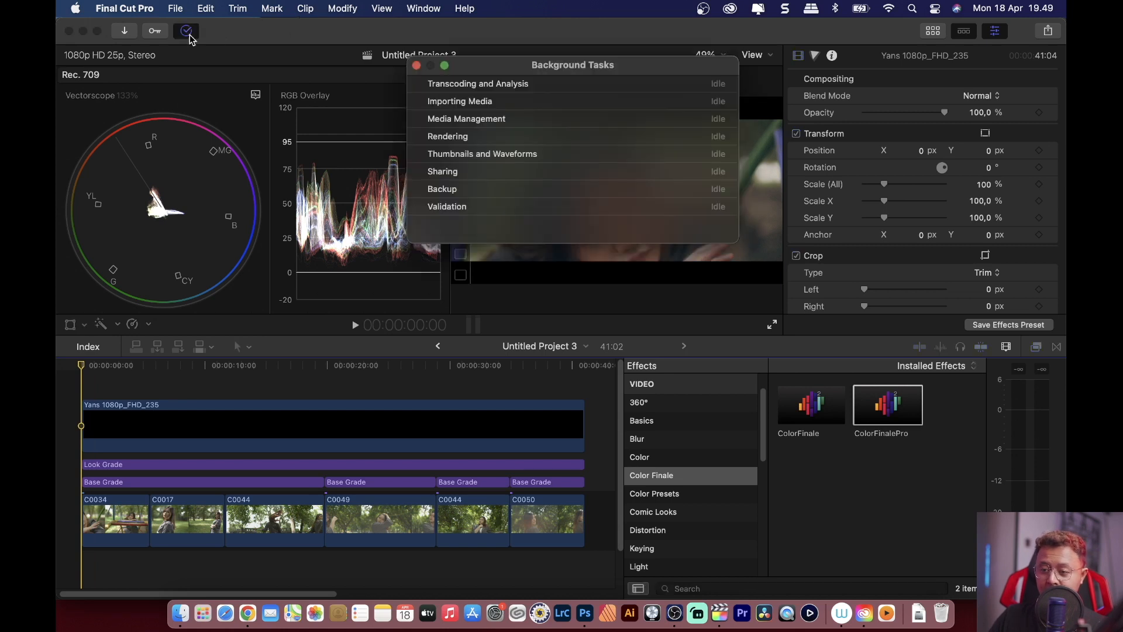
{"action": "left_click", "coordinate": [417, 66]}
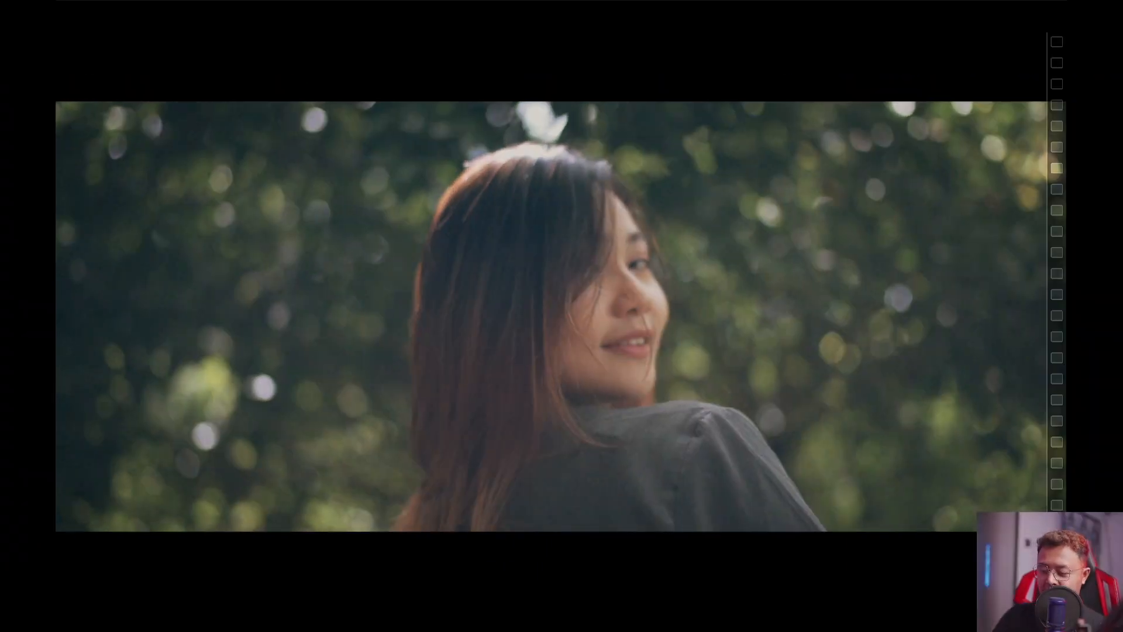
{"action": "key", "text": "Escape"}
Compare the letterboxed grade on both C0044 clips, including the frames at 14:23 and 31:07
{"action": "left_click", "coordinate": [308, 403]}
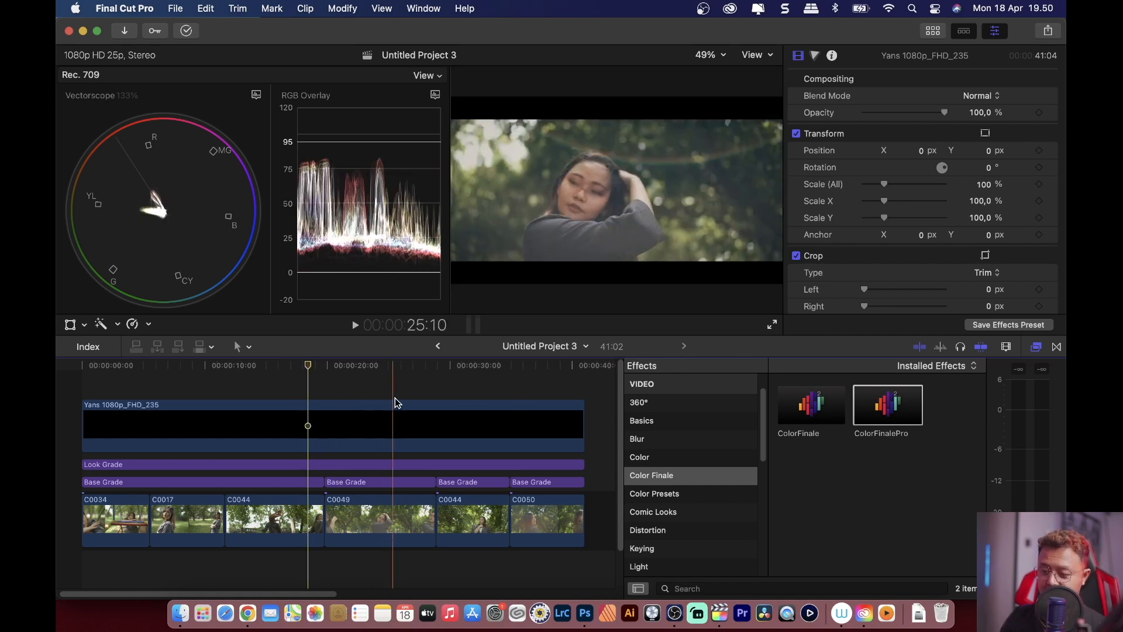
{"action": "left_click", "coordinate": [277, 472]}
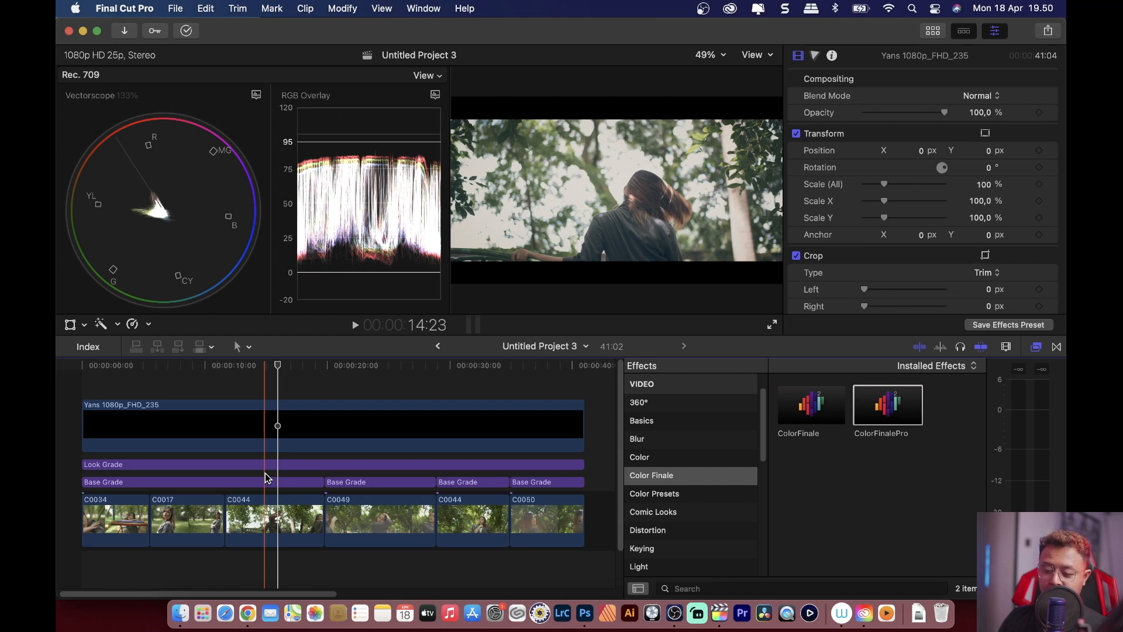
{"action": "left_click", "coordinate": [465, 406]}
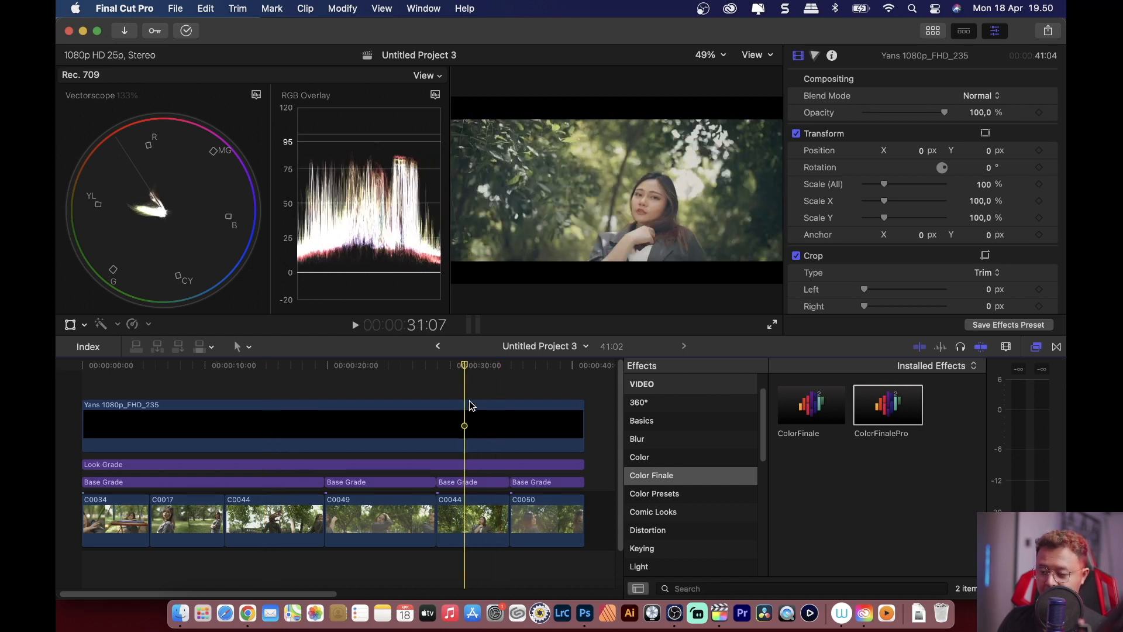
{"action": "left_click", "coordinate": [470, 508]}
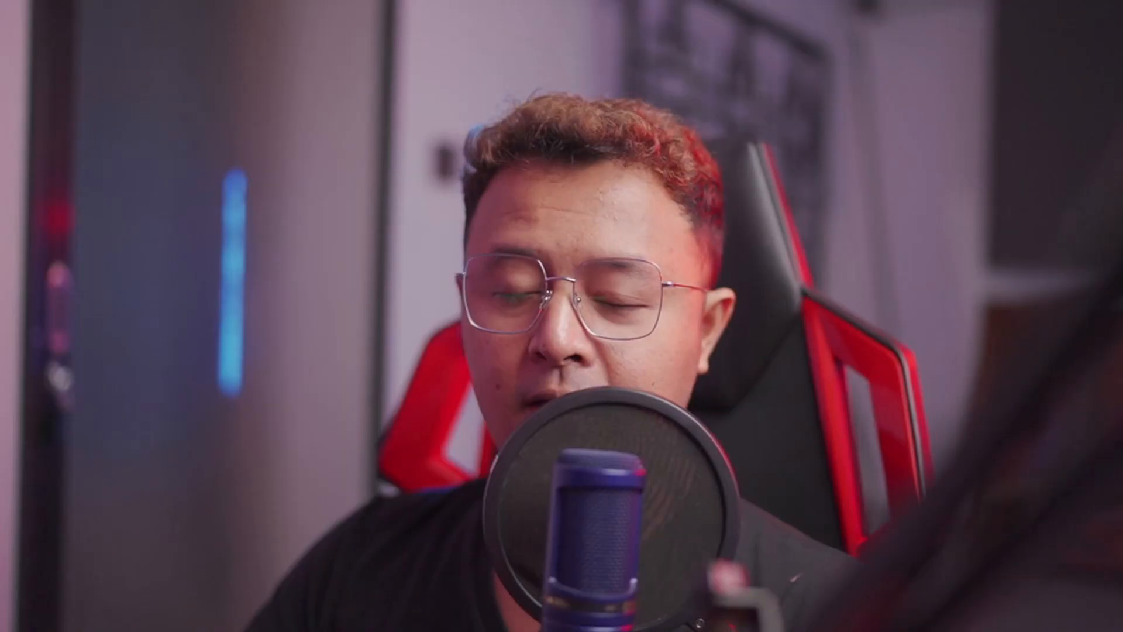